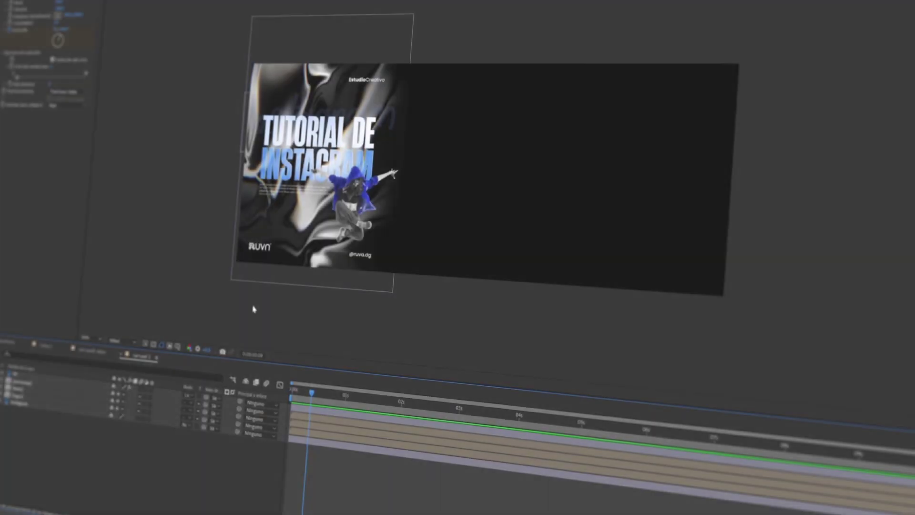
Select the black solid layer beside the Tutorial de Instagram slide in the Composition panel.
{"action": "left_click", "coordinate": [57, 389]}
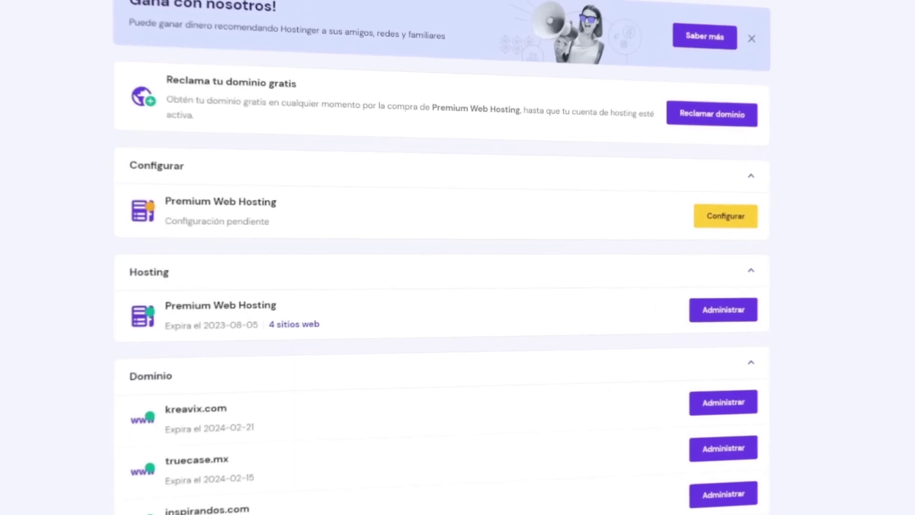
Configure the hosting plan as a new Hostinger-builder site with free kreavixacademy.com domain, then choose the country.
{"action": "left_click", "coordinate": [735, 219]}
{"action": "left_click", "coordinate": [462, 416]}
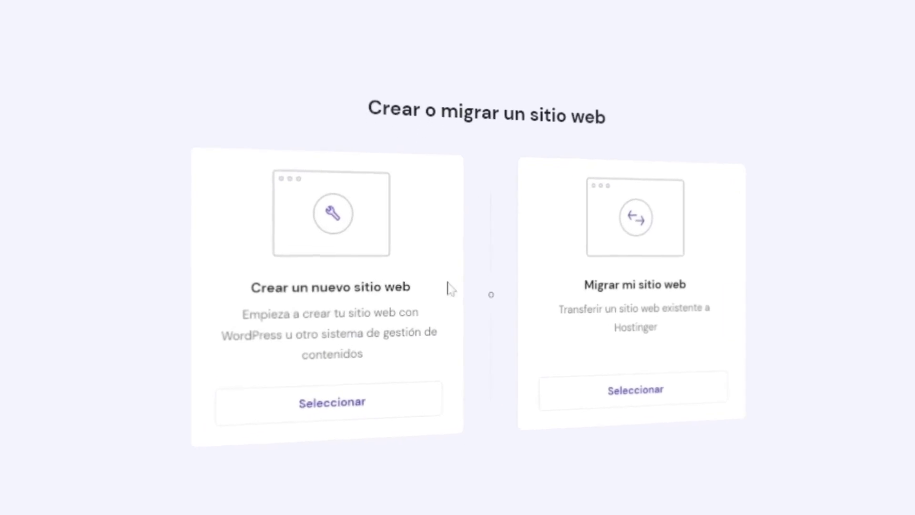
{"action": "left_click", "coordinate": [333, 411]}
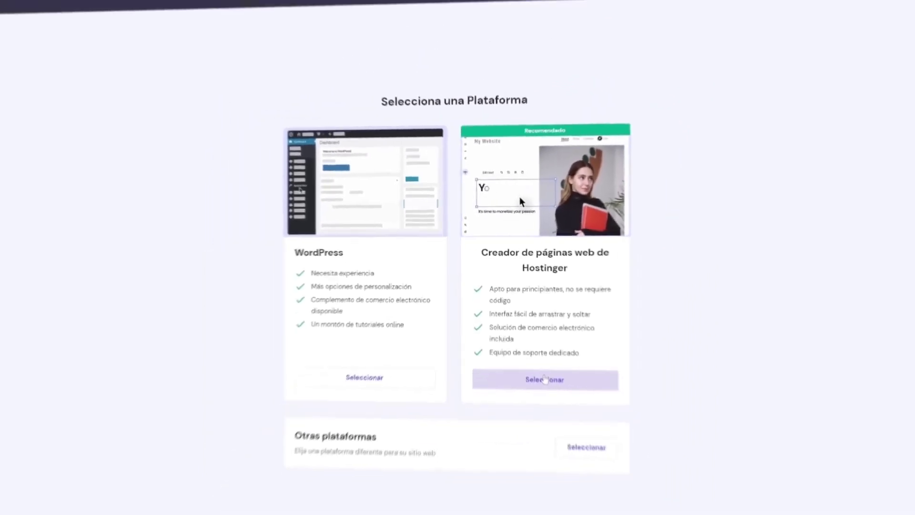
{"action": "left_click", "coordinate": [551, 424]}
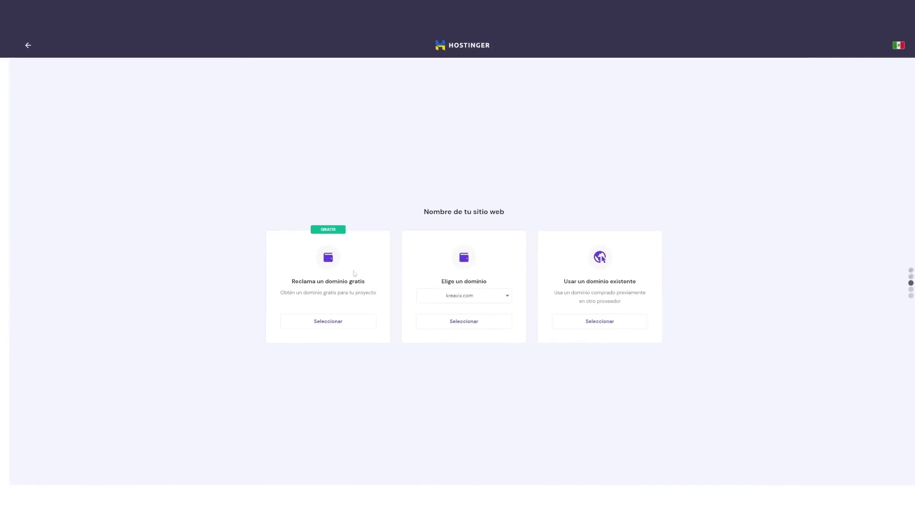
{"action": "left_click", "coordinate": [336, 322]}
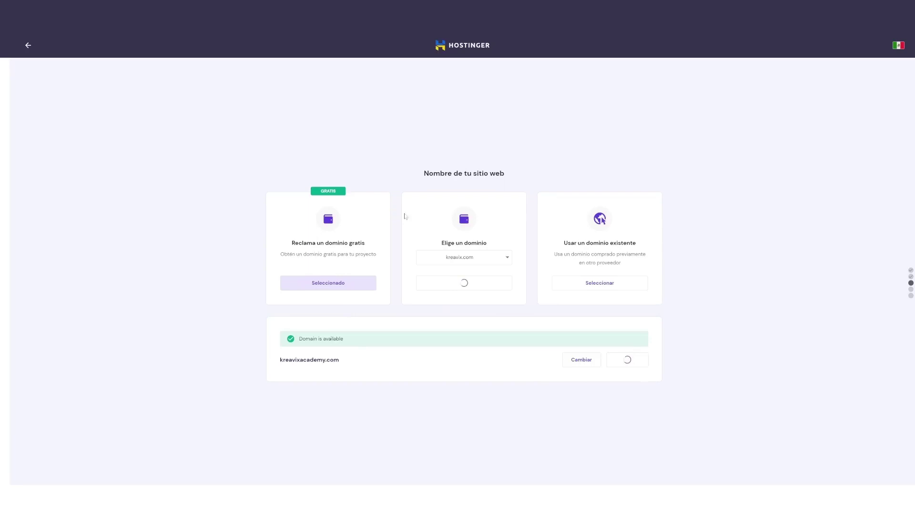
{"action": "left_click", "coordinate": [435, 187]}
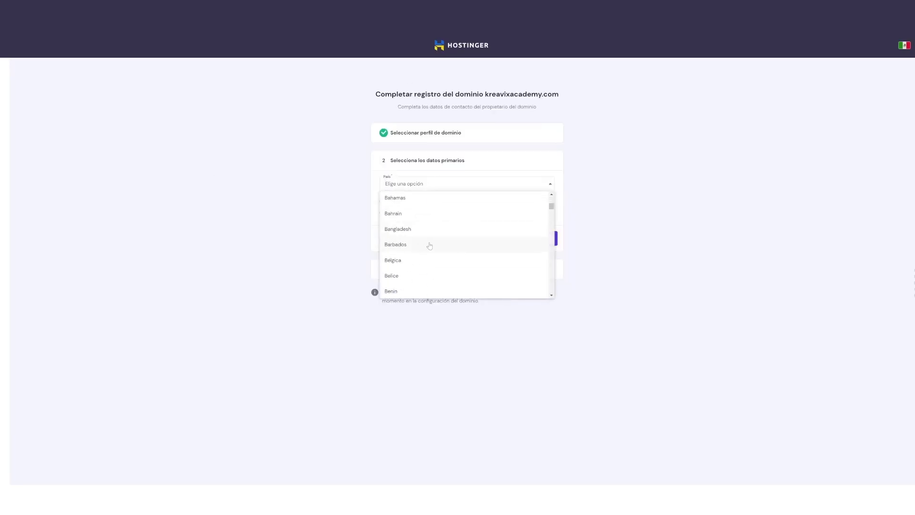
{"action": "type", "text": "m"}
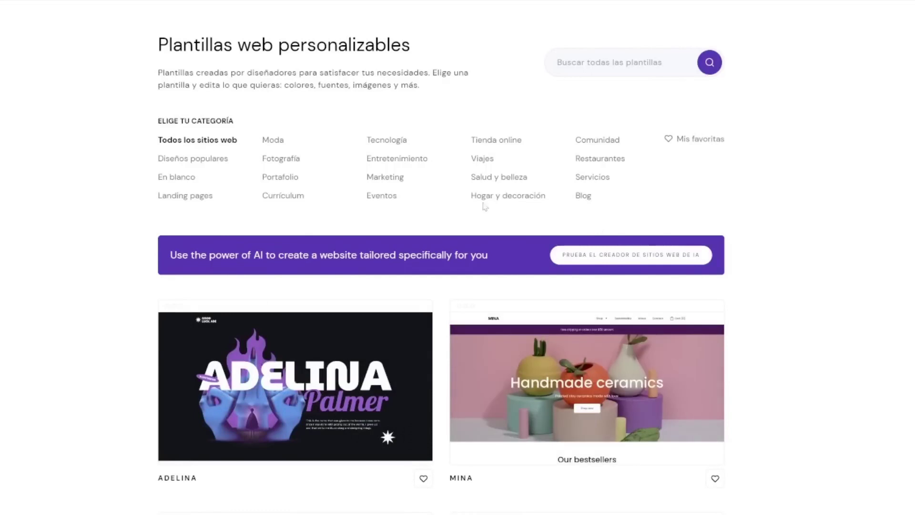
Change the template's hero heading to 'Ruva Designs'.
{"action": "scroll", "coordinate": [755, 417], "scroll_direction": "down", "scroll_amount": 5}
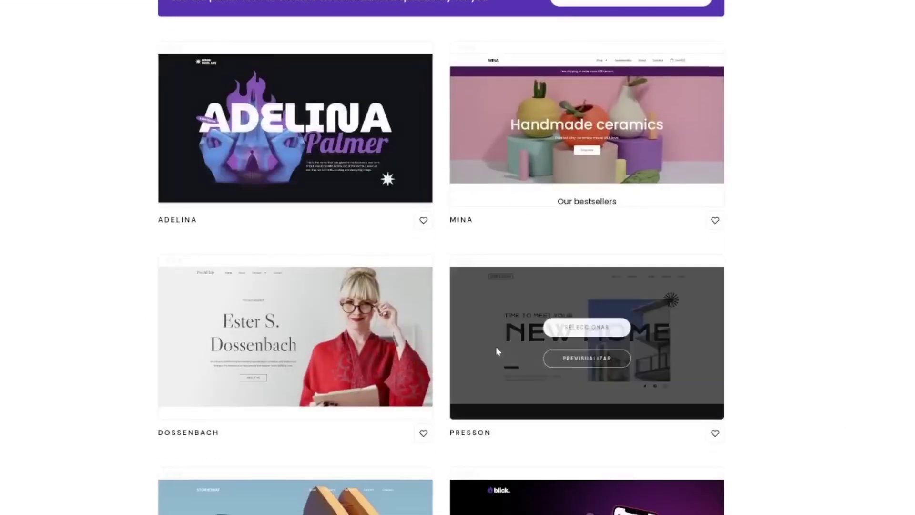
{"action": "scroll", "coordinate": [566, 311], "scroll_direction": "down", "scroll_amount": 4}
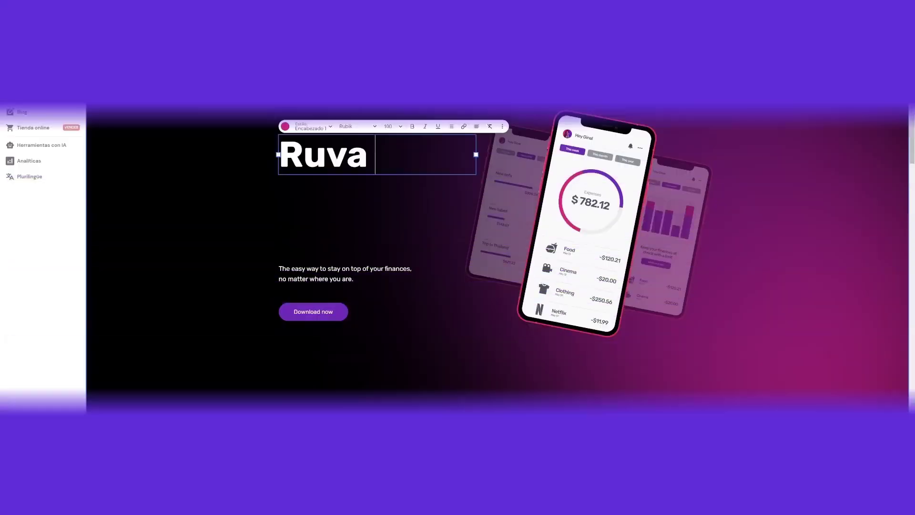
{"action": "type", "text": "Desig"}
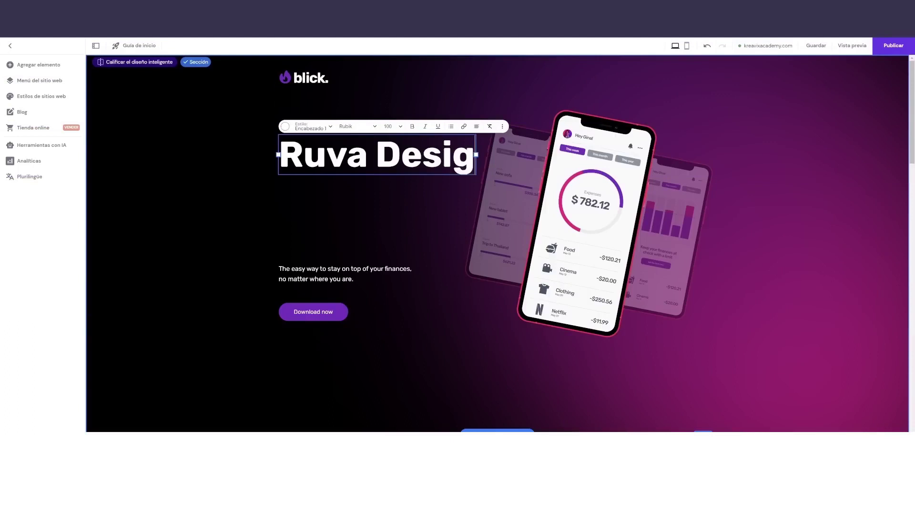
{"action": "type", "text": "ns"}
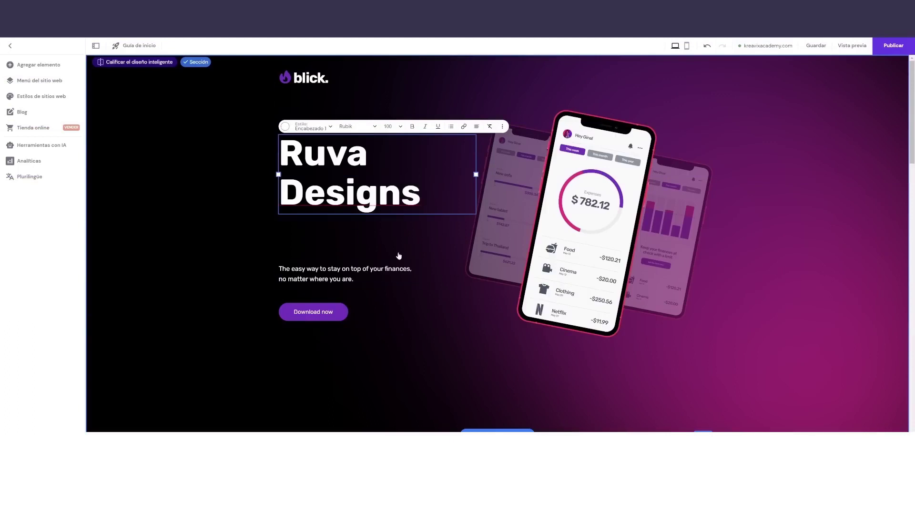
Scroll through the page sections, selecting the image in the Your finances section.
{"action": "scroll", "coordinate": [290, 250], "scroll_direction": "down", "scroll_amount": 7}
{"action": "left_click", "coordinate": [403, 219]}
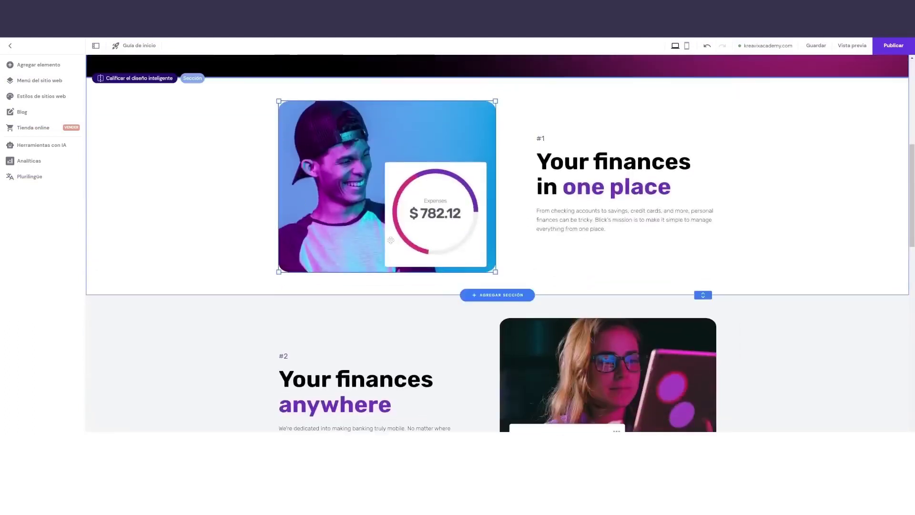
{"action": "scroll", "coordinate": [372, 243], "scroll_direction": "down", "scroll_amount": 7}
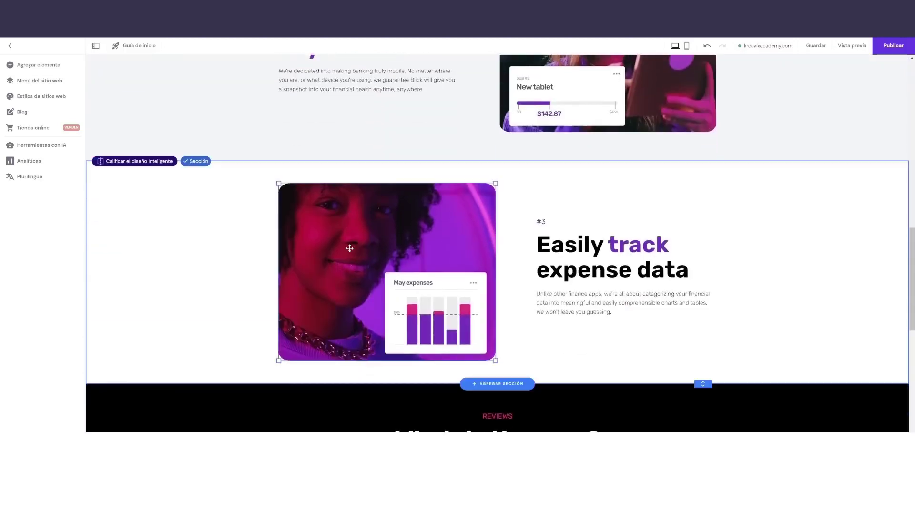
{"action": "scroll", "coordinate": [348, 231], "scroll_direction": "down", "scroll_amount": 4}
{"action": "scroll", "coordinate": [343, 229], "scroll_direction": "down", "scroll_amount": 4}
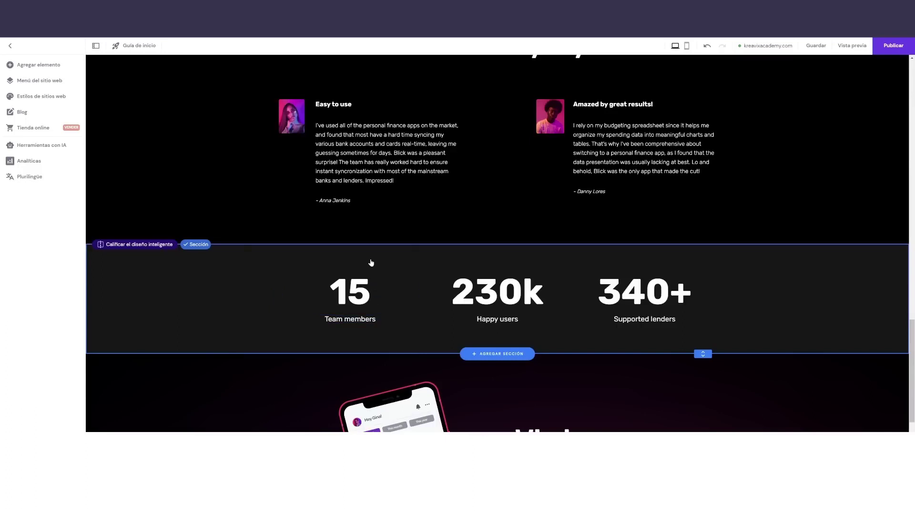
{"action": "scroll", "coordinate": [371, 262], "scroll_direction": "down", "scroll_amount": 2}
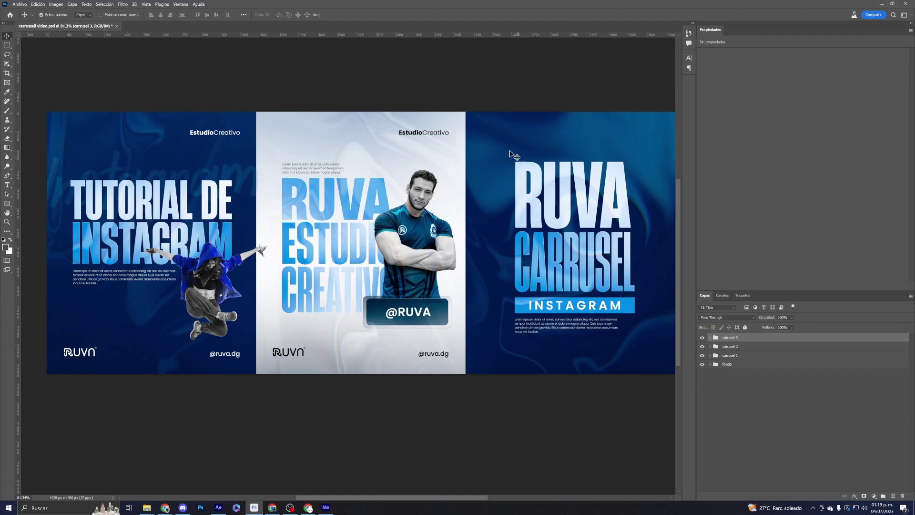
{"action": "scroll", "coordinate": [239, 110], "scroll_direction": "down", "scroll_amount": 1}
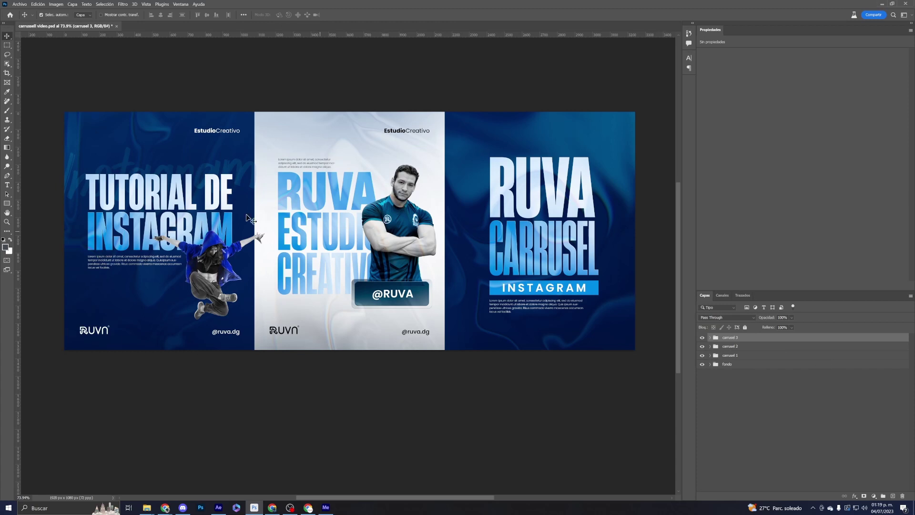
{"action": "scroll", "coordinate": [237, 212], "scroll_direction": "up", "scroll_amount": 1}
{"action": "scroll", "coordinate": [237, 212], "scroll_direction": "up", "scroll_amount": 1}
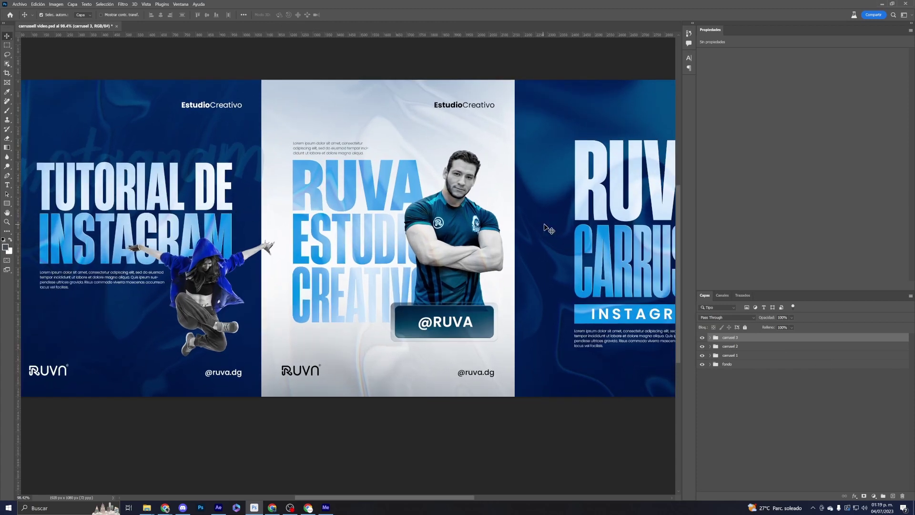
{"action": "left_click_drag", "start_coordinate": [225, 193], "coordinate": [385, 210]}
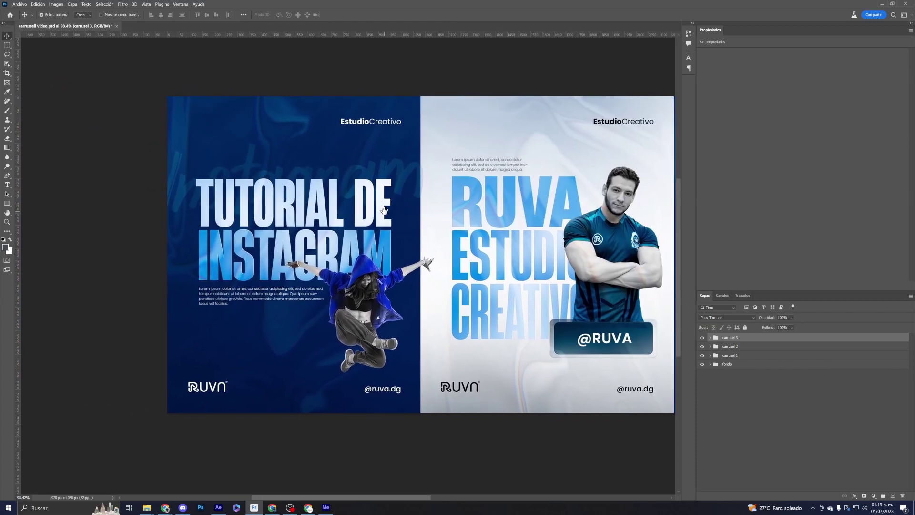
{"action": "left_click_drag", "start_coordinate": [499, 173], "coordinate": [443, 162]}
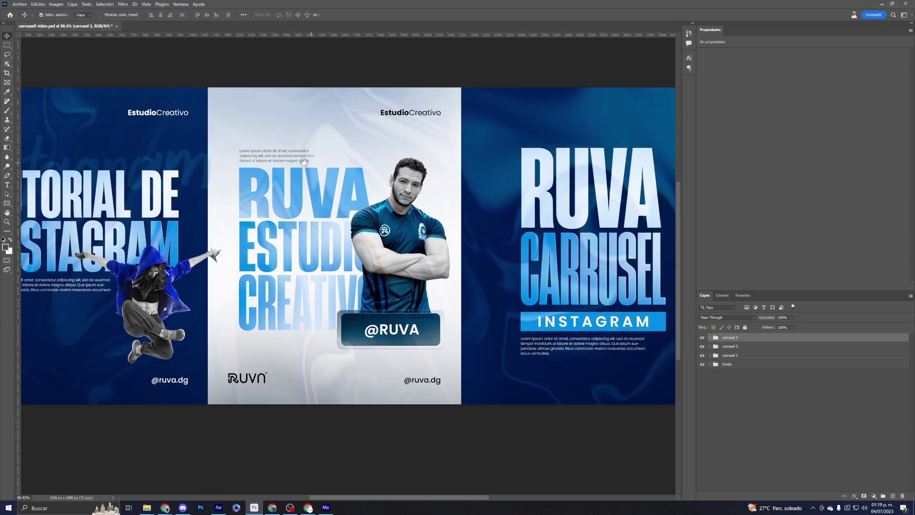
{"action": "scroll", "coordinate": [425, 204], "scroll_direction": "down", "scroll_amount": 1}
{"action": "scroll", "coordinate": [346, 195], "scroll_direction": "down", "scroll_amount": 1}
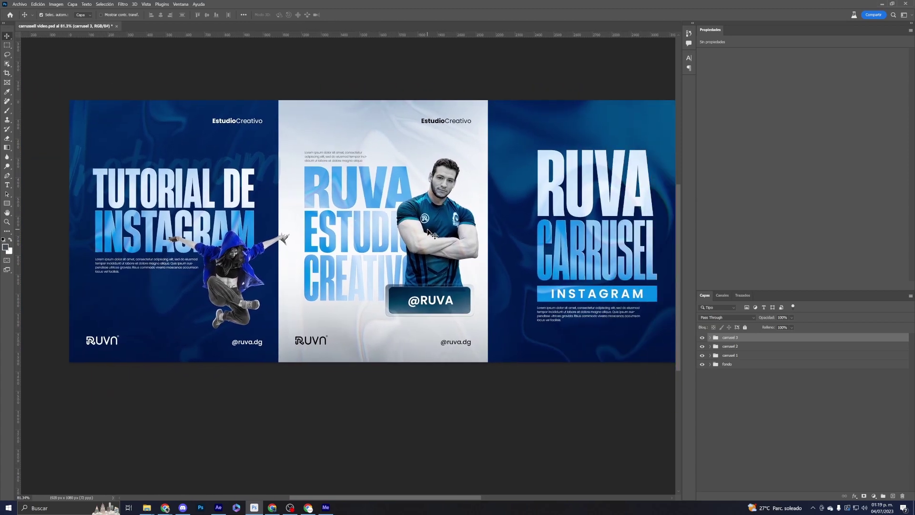
{"action": "scroll", "coordinate": [346, 196], "scroll_direction": "down", "scroll_amount": 1}
{"action": "scroll", "coordinate": [347, 196], "scroll_direction": "down", "scroll_amount": 1}
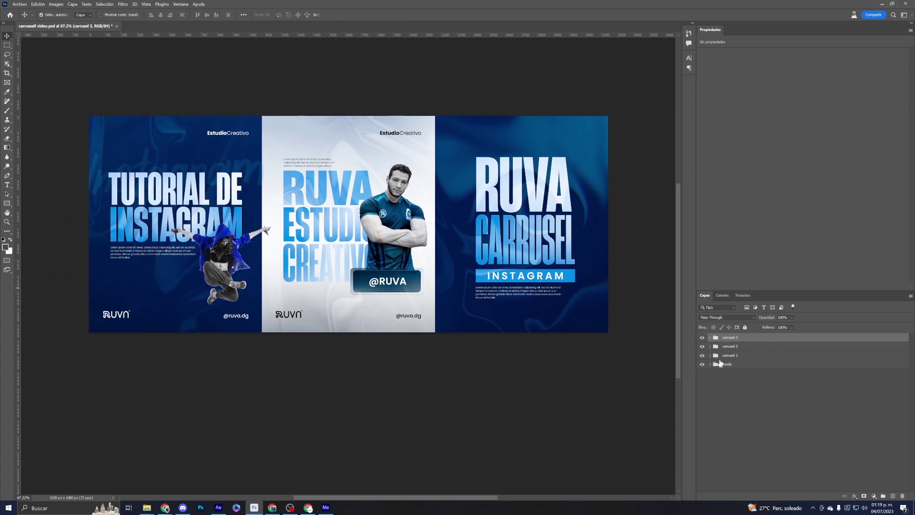
{"action": "left_click", "coordinate": [727, 365]}
{"action": "left_click", "coordinate": [703, 365]}
{"action": "left_click", "coordinate": [703, 365]}
{"action": "left_click", "coordinate": [703, 363]}
{"action": "left_click", "coordinate": [704, 364]}
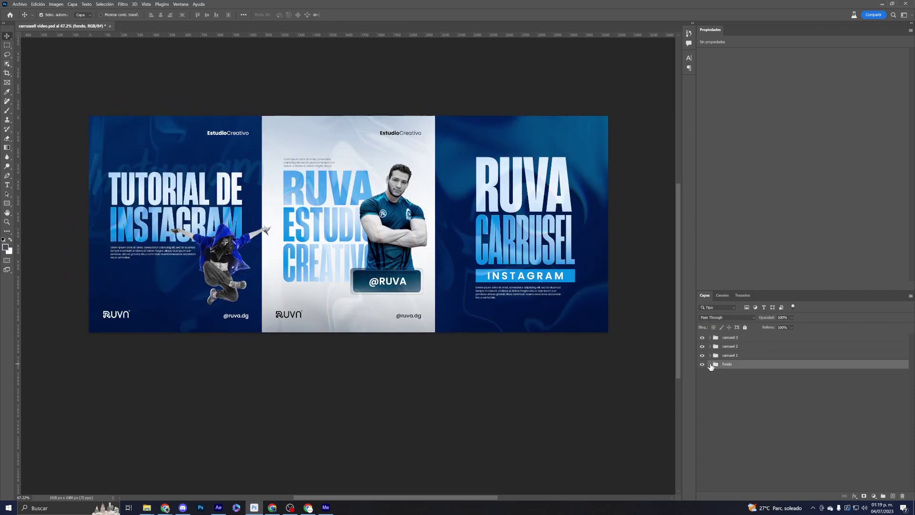
{"action": "left_click", "coordinate": [710, 365]}
{"action": "left_click", "coordinate": [703, 382]}
{"action": "left_click", "coordinate": [703, 383]}
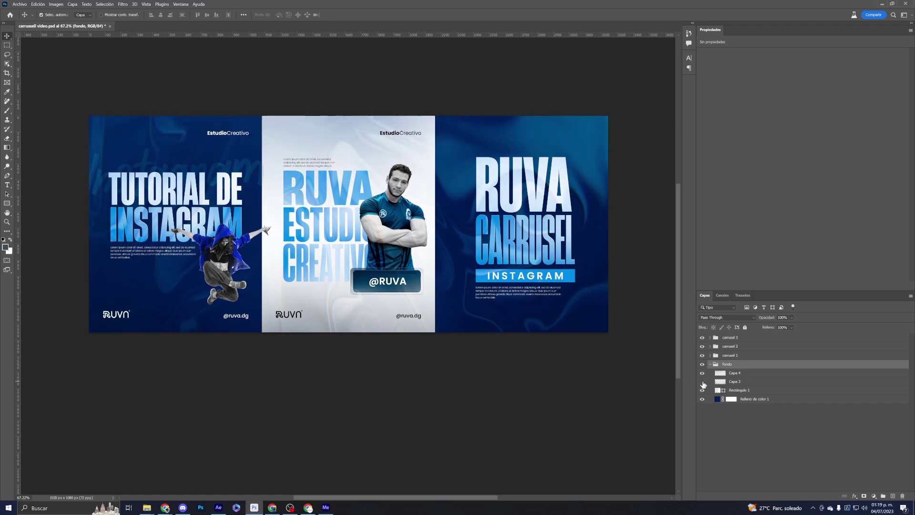
{"action": "left_click", "coordinate": [703, 391]}
{"action": "left_click", "coordinate": [703, 390]}
{"action": "left_click", "coordinate": [703, 400]}
{"action": "left_click", "coordinate": [703, 400]}
{"action": "left_click", "coordinate": [711, 365]}
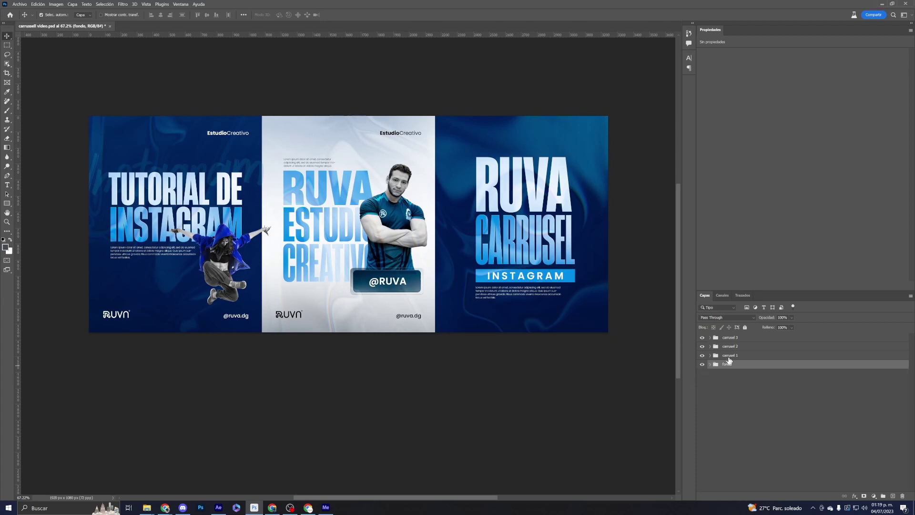
{"action": "left_click", "coordinate": [728, 356]}
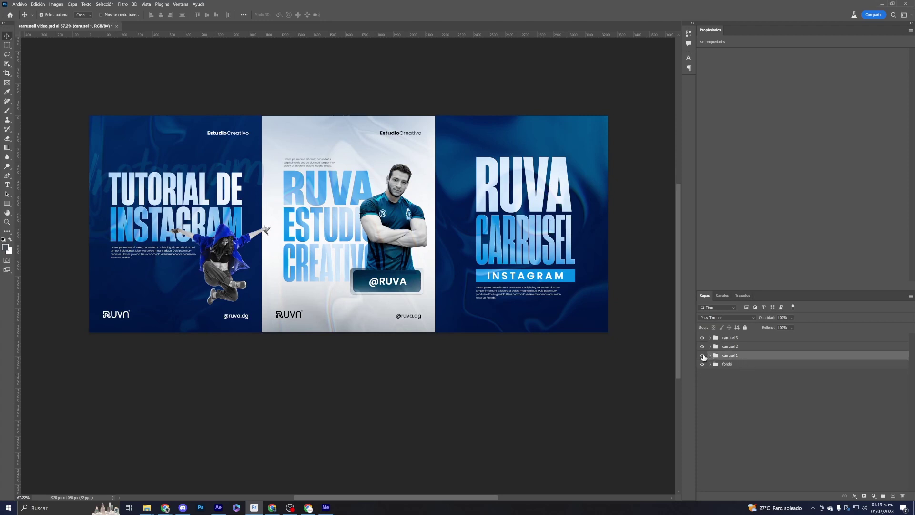
{"action": "left_click", "coordinate": [702, 355]}
{"action": "left_click", "coordinate": [702, 356]}
{"action": "left_click", "coordinate": [702, 347]}
{"action": "left_click", "coordinate": [702, 346]}
{"action": "left_click", "coordinate": [703, 338]}
{"action": "left_click", "coordinate": [703, 338]}
{"action": "left_click", "coordinate": [702, 356]}
{"action": "left_click", "coordinate": [702, 356]}
{"action": "left_click", "coordinate": [703, 346]}
{"action": "left_click", "coordinate": [703, 348]}
{"action": "left_click", "coordinate": [711, 355]}
{"action": "scroll", "coordinate": [739, 404], "scroll_direction": "down", "scroll_amount": 1}
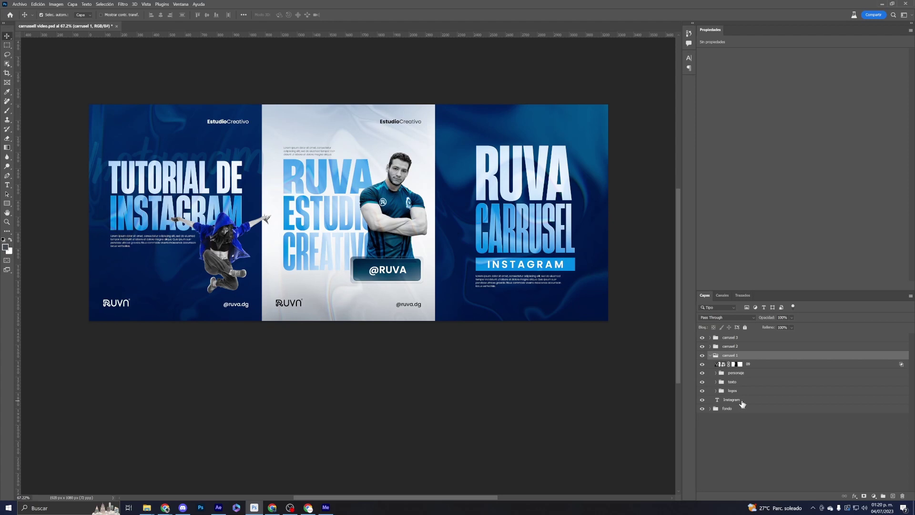
{"action": "left_click", "coordinate": [740, 404]}
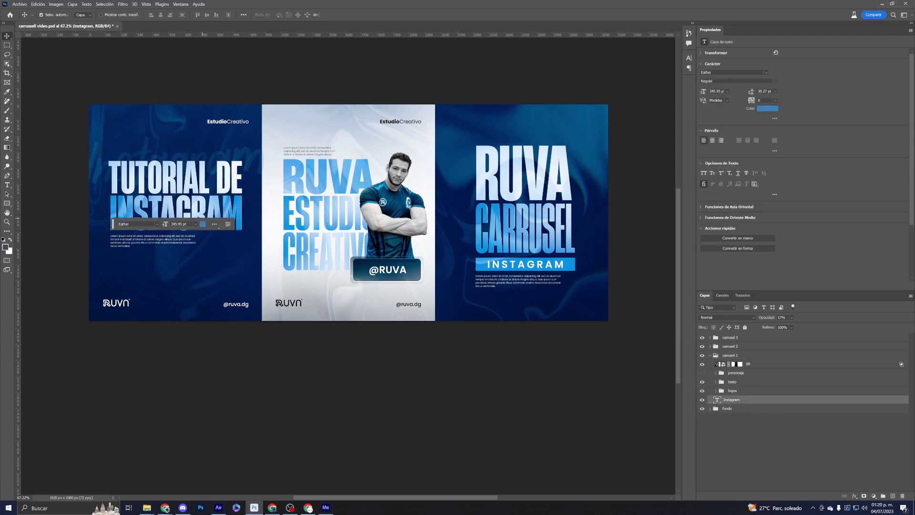
{"action": "left_click_drag", "start_coordinate": [114, 227], "coordinate": [107, 79]}
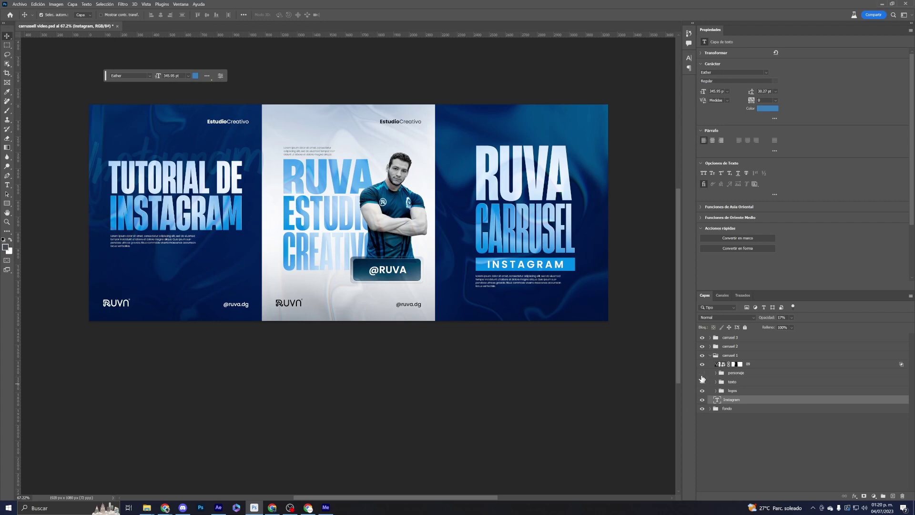
{"action": "left_click", "coordinate": [702, 374]}
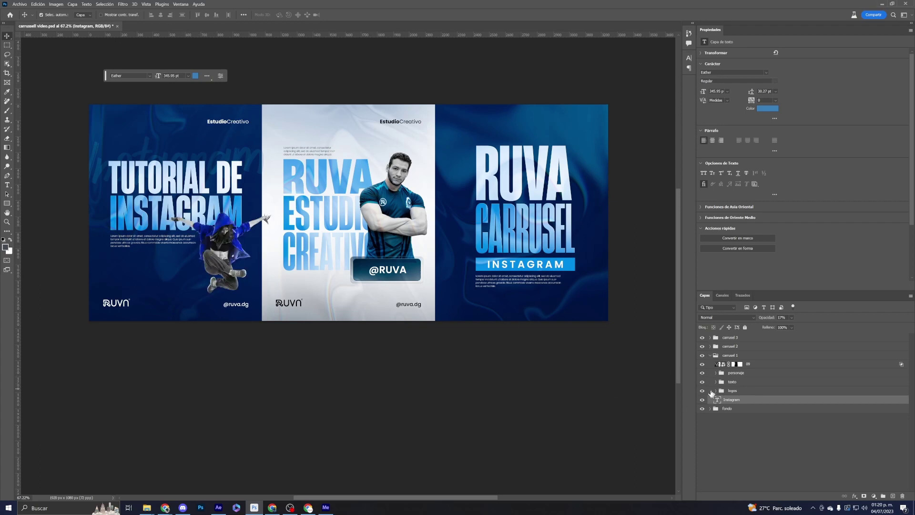
{"action": "left_click", "coordinate": [703, 383]}
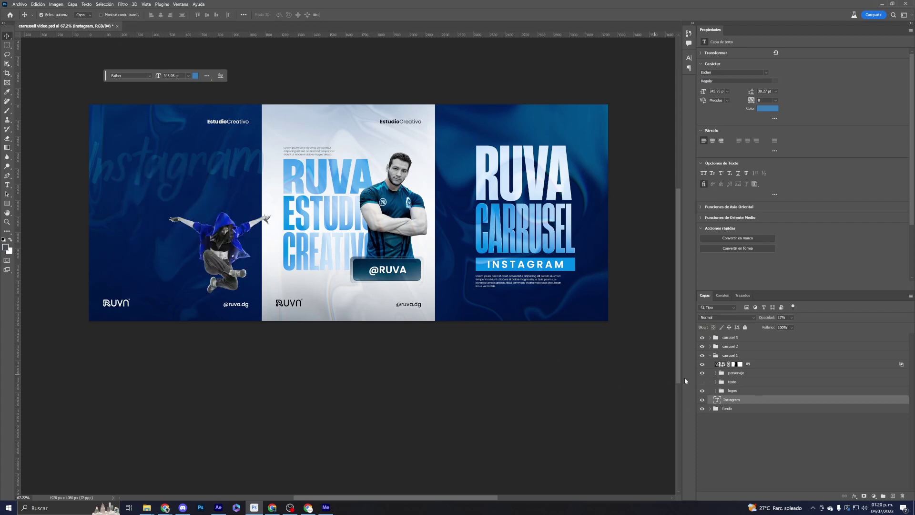
{"action": "left_click", "coordinate": [703, 383]}
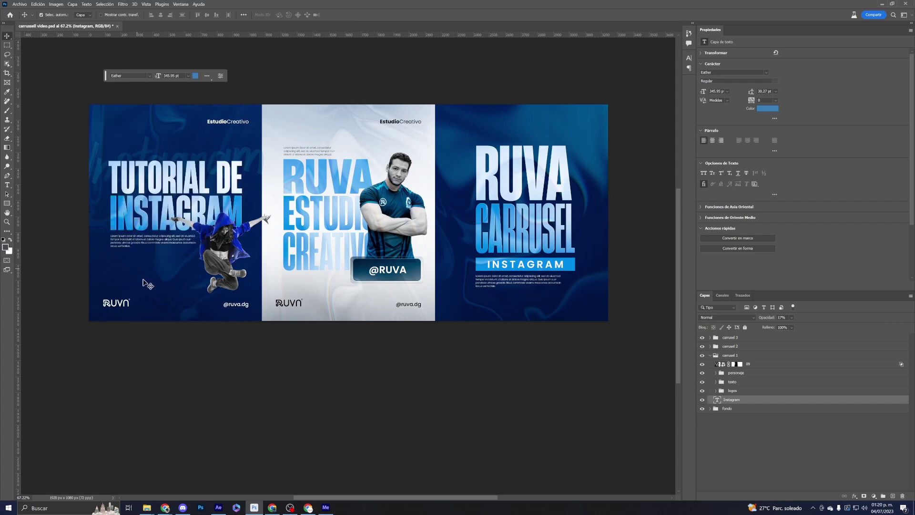
{"action": "left_click", "coordinate": [702, 391]}
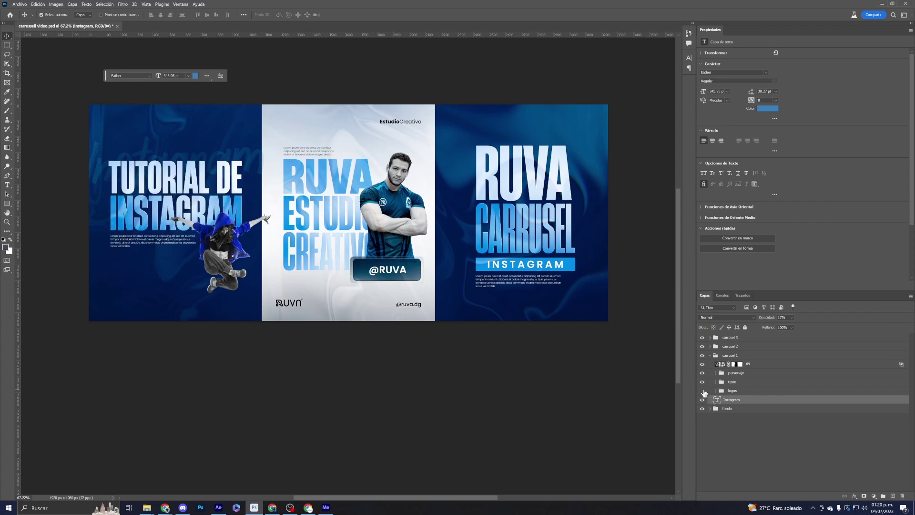
{"action": "left_click", "coordinate": [703, 400]}
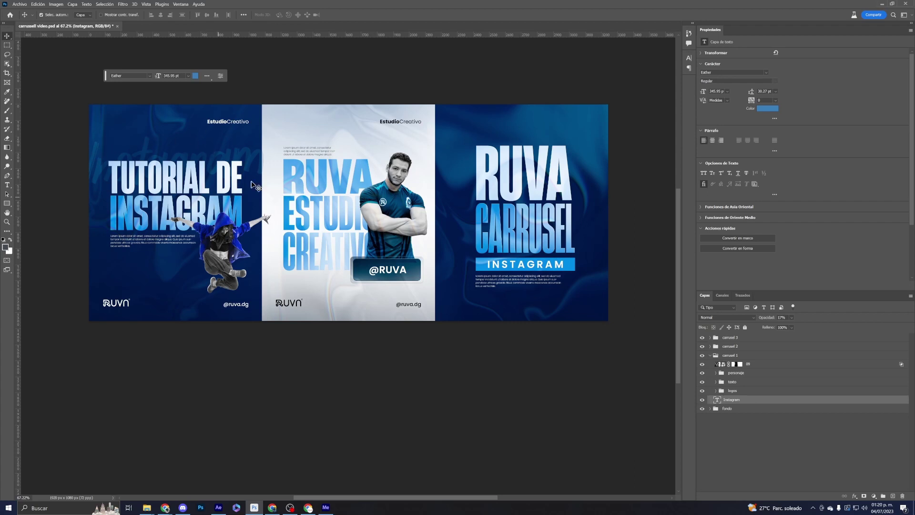
Check the first slide's Instagram script layer, then expand the carrusel 2 layer group.
{"action": "left_click", "coordinate": [702, 400]}
{"action": "left_click", "coordinate": [702, 400]}
{"action": "left_click", "coordinate": [710, 355]}
{"action": "left_click", "coordinate": [710, 347]}
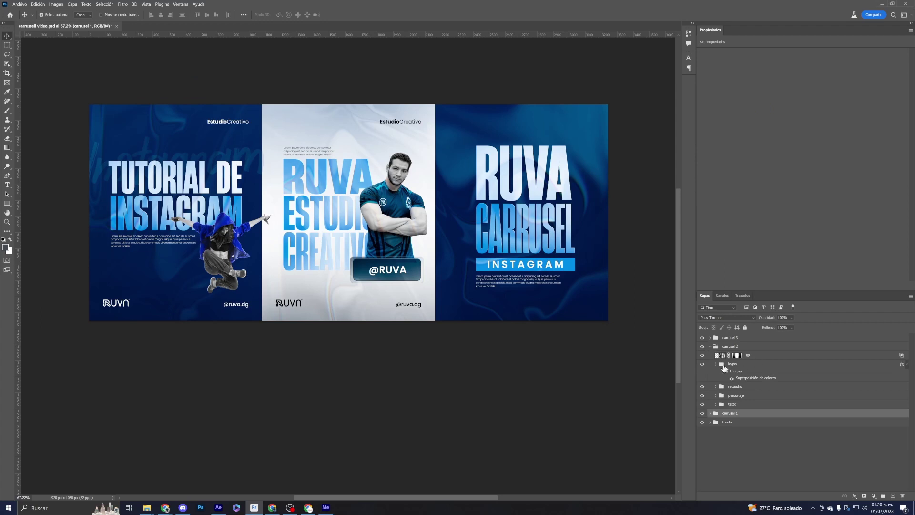
Toggle the middle slide's background, logos, recuadro, man and headline off and on, then select carrusel 3.
{"action": "left_click", "coordinate": [702, 355]}
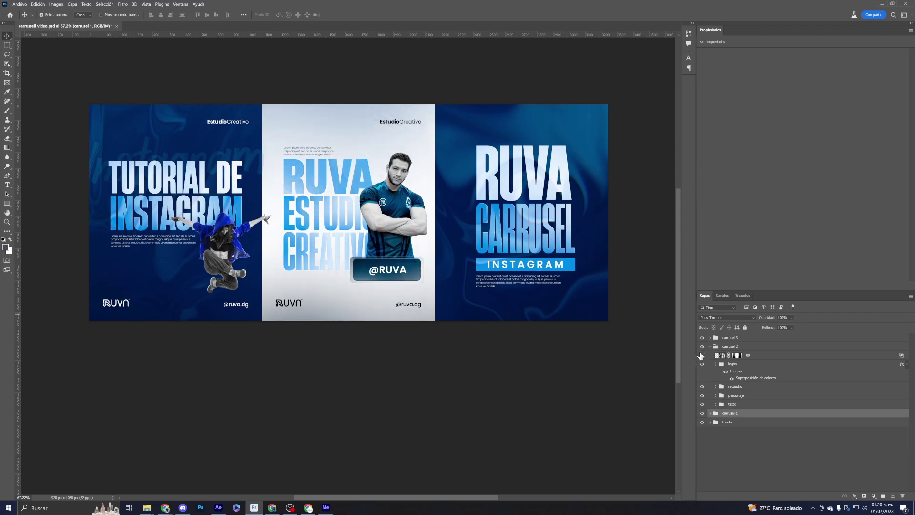
{"action": "left_click", "coordinate": [701, 356]}
{"action": "left_click", "coordinate": [703, 364]}
{"action": "left_click", "coordinate": [702, 364]}
{"action": "left_click", "coordinate": [703, 386]}
{"action": "left_click", "coordinate": [702, 386]}
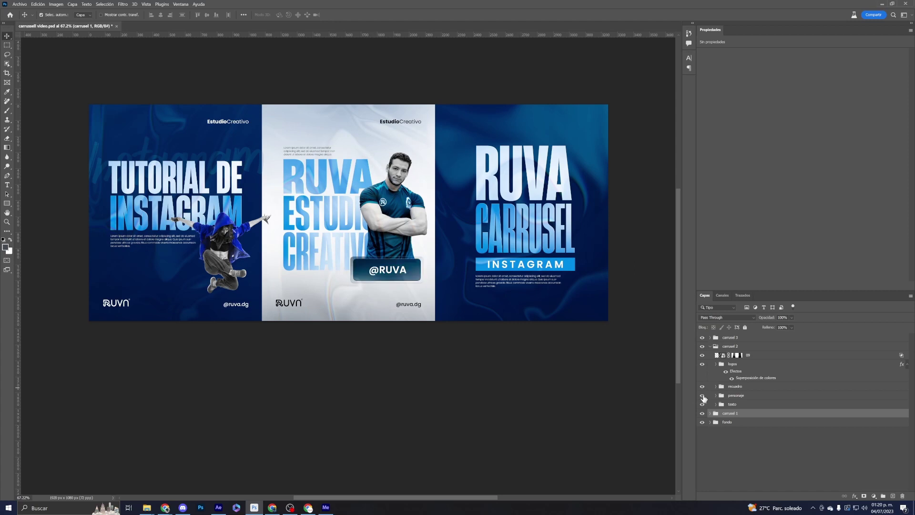
{"action": "left_click", "coordinate": [703, 396]}
{"action": "left_click", "coordinate": [703, 396]}
{"action": "left_click", "coordinate": [703, 404]}
{"action": "left_click", "coordinate": [703, 405]}
{"action": "left_click", "coordinate": [710, 347]}
{"action": "left_click", "coordinate": [749, 340]}
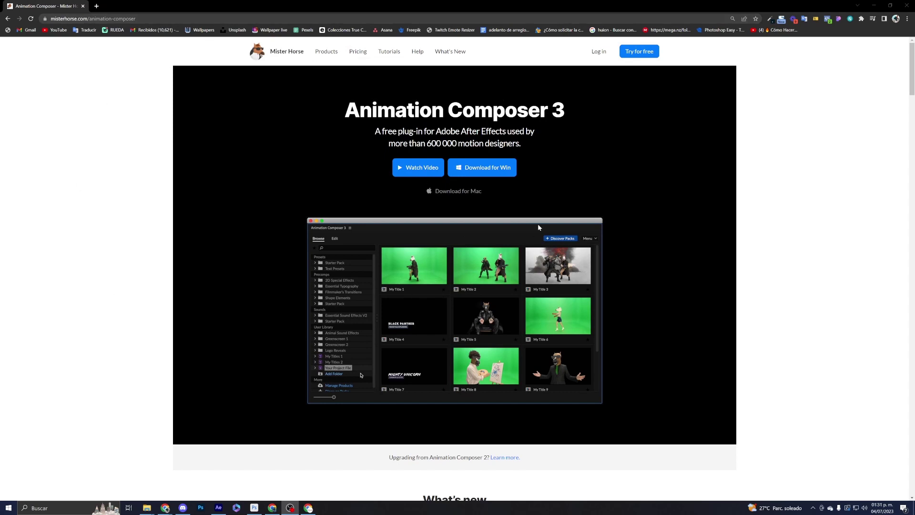
Download Animation Composer 3 for Windows and dismiss the newsletter popup.
{"action": "left_click", "coordinate": [465, 193]}
{"action": "left_click", "coordinate": [487, 174]}
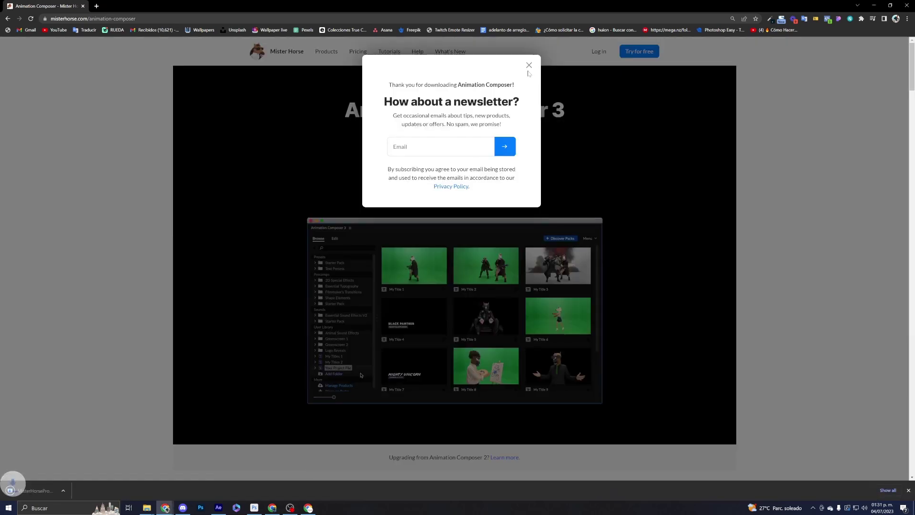
{"action": "left_click", "coordinate": [530, 65]}
{"action": "left_click", "coordinate": [40, 492]}
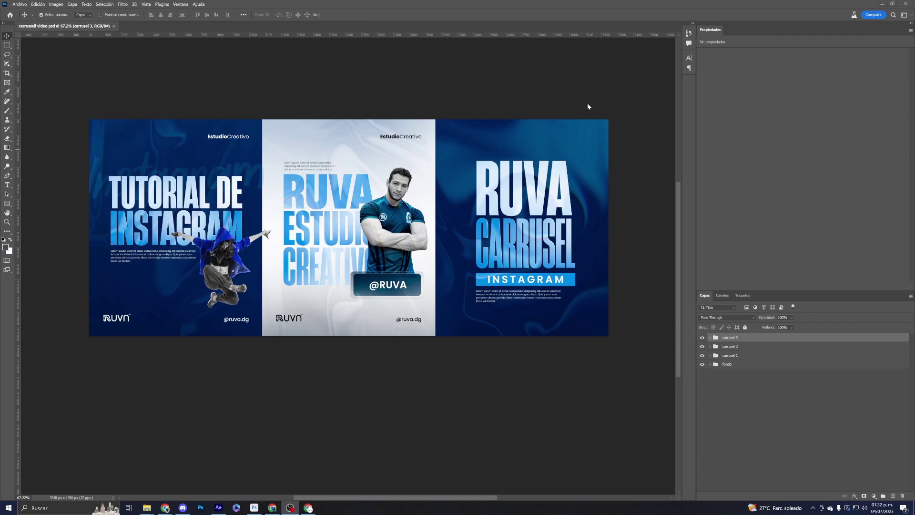
Back in Photoshop, bring up Save As for the carousel document.
{"action": "left_click", "coordinate": [705, 341]}
{"action": "left_click", "coordinate": [20, 4]}
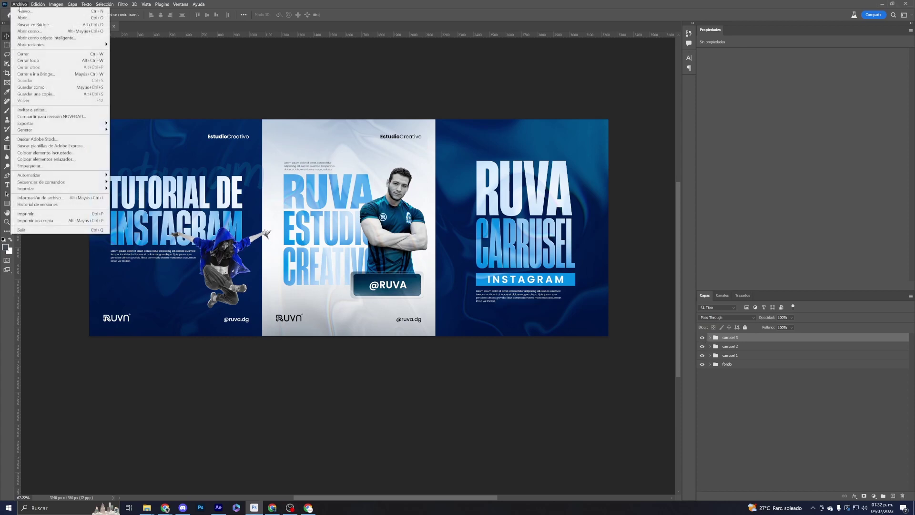
{"action": "left_click", "coordinate": [40, 88]}
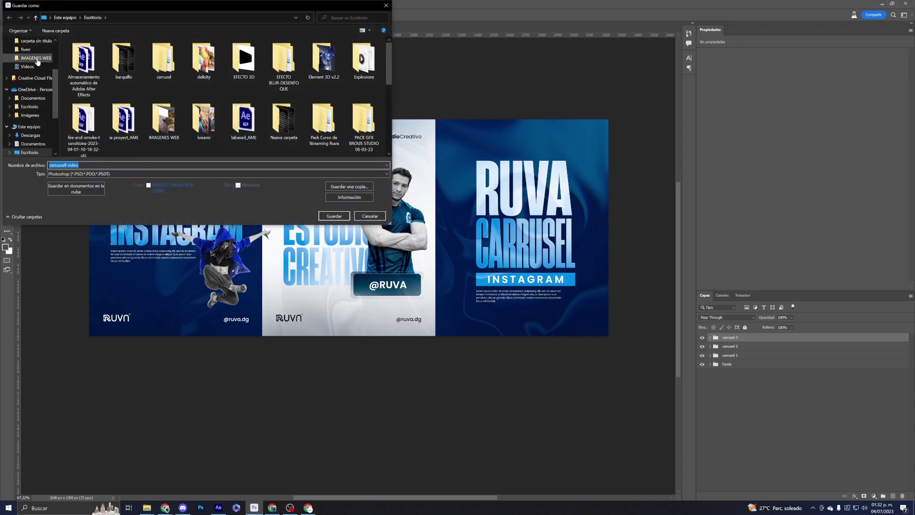
Save carrussell video.psd to the Desktop, replacing the existing copy, and switch to After Effects.
{"action": "left_click", "coordinate": [27, 56]}
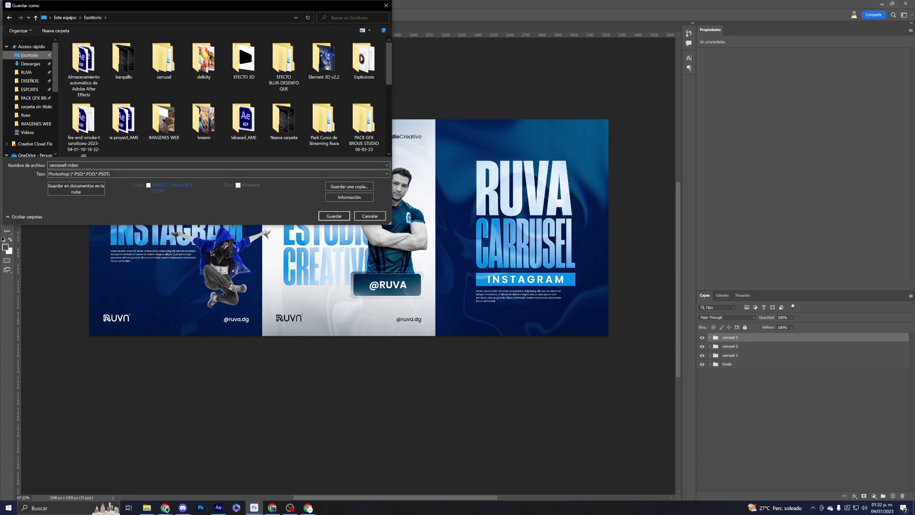
{"action": "left_click", "coordinate": [334, 216]}
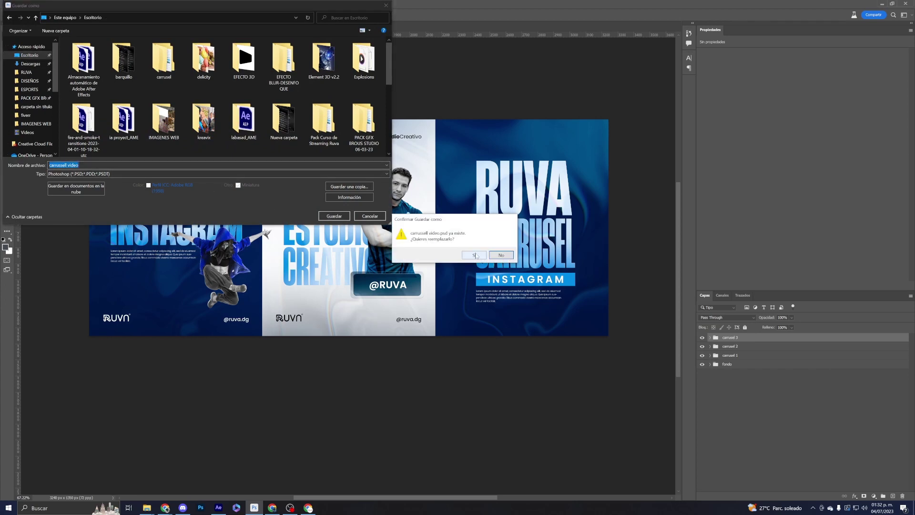
{"action": "left_click", "coordinate": [475, 256]}
{"action": "left_click", "coordinate": [556, 151]}
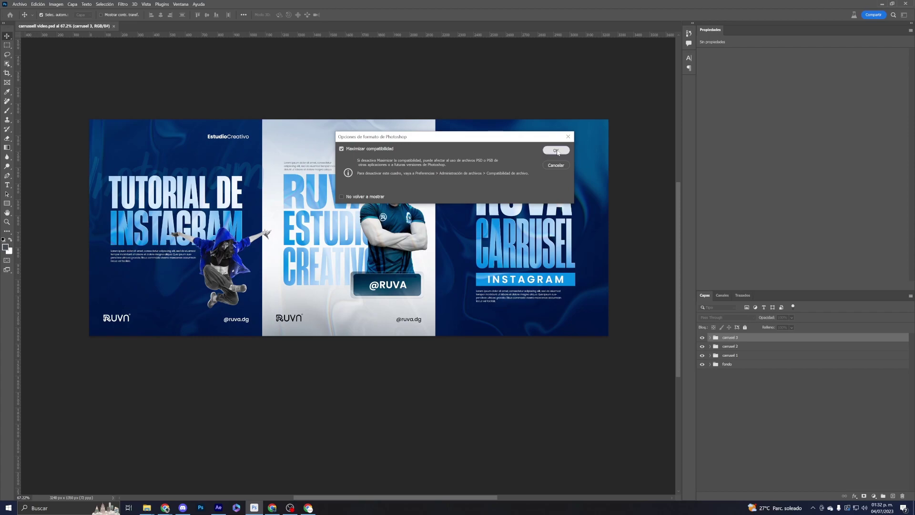
{"action": "key", "text": "alt+Tab"}
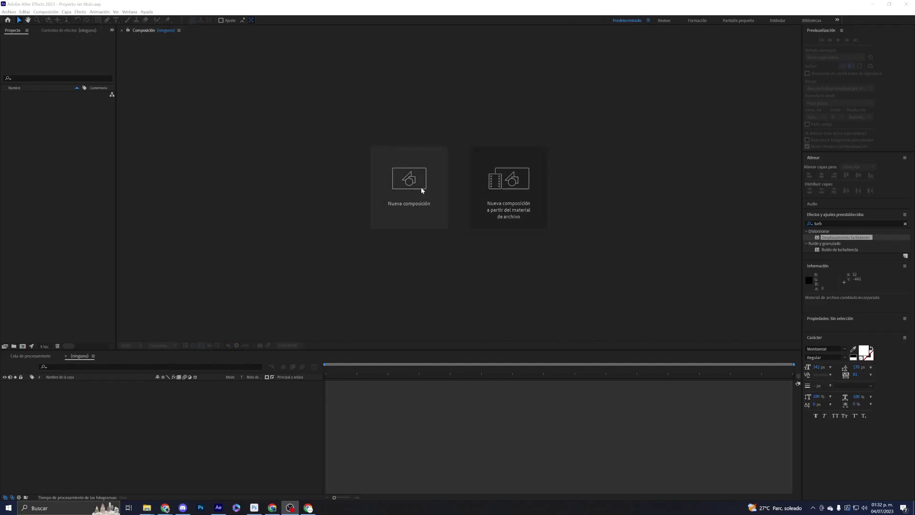
Create Comp 1 at 1080×1350, 25 fps, with a 0:00:10:00 duration.
{"action": "left_click", "coordinate": [407, 192]}
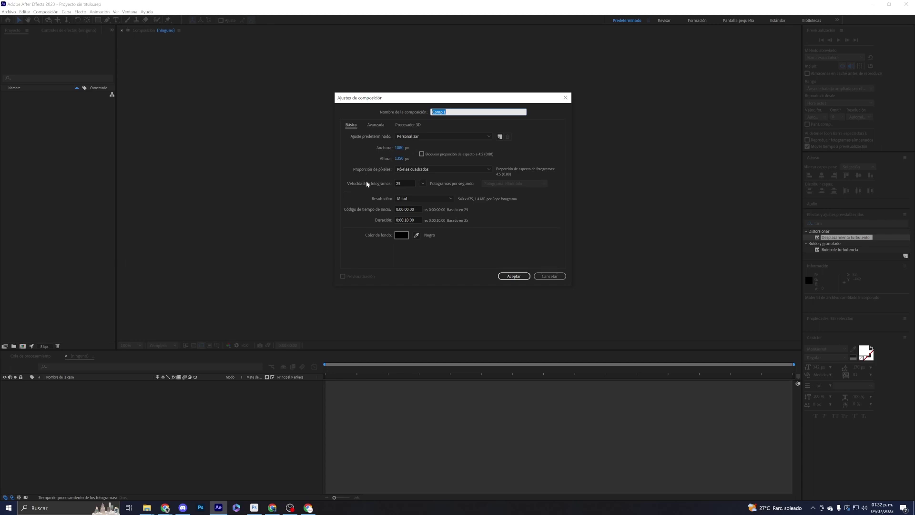
{"action": "double_click", "coordinate": [406, 220]}
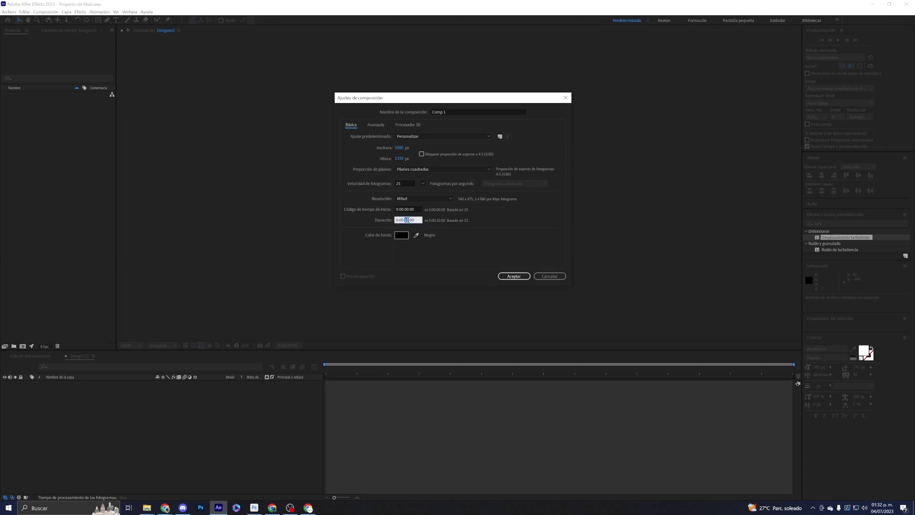
{"action": "left_click", "coordinate": [513, 277]}
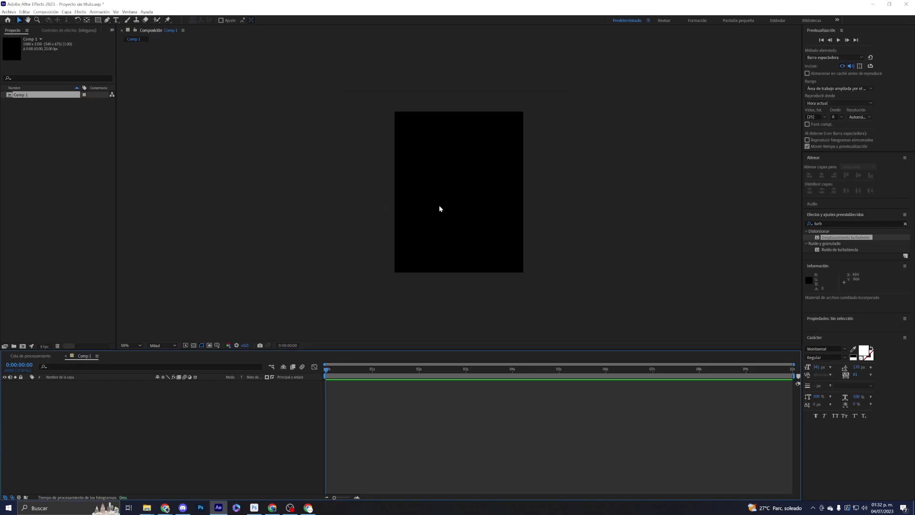
Import carrussell video.psd as Composición – Conservar tamaños de capa.
{"action": "left_click", "coordinate": [54, 145]}
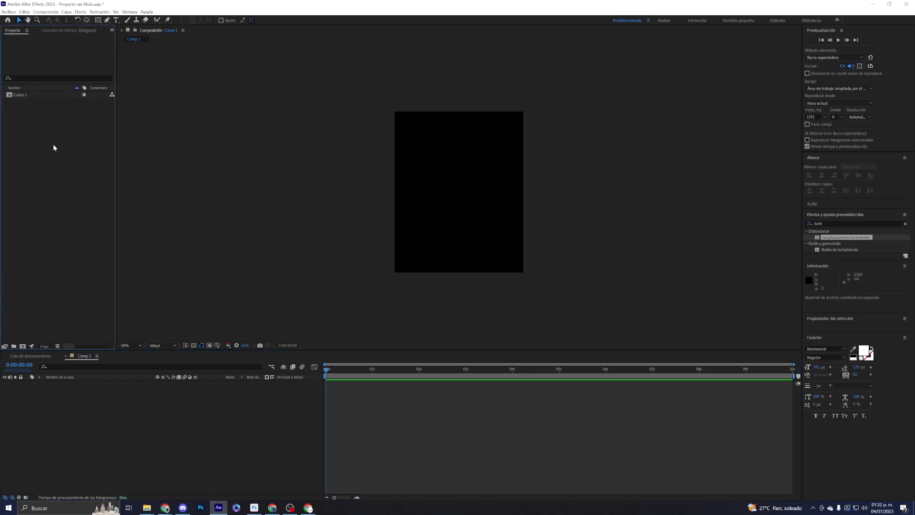
{"action": "double_click", "coordinate": [54, 147]}
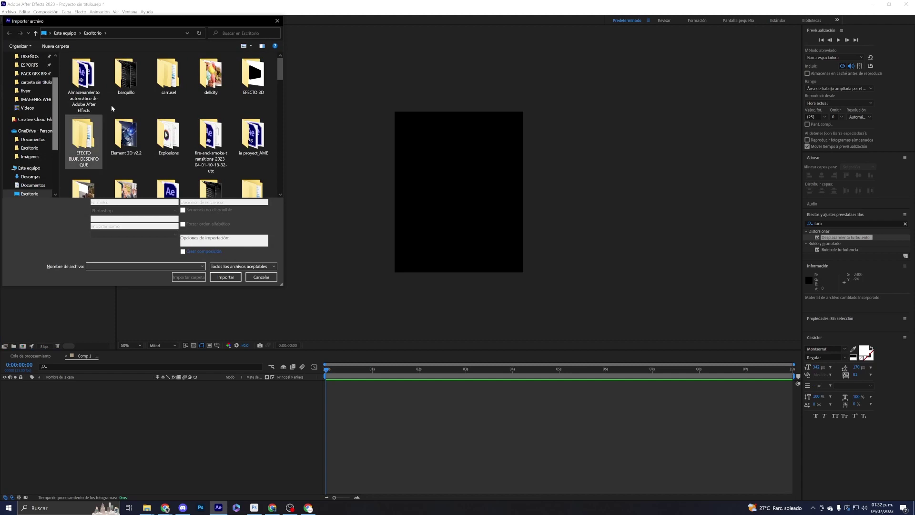
{"action": "scroll", "coordinate": [38, 95], "scroll_direction": "up", "scroll_amount": 2}
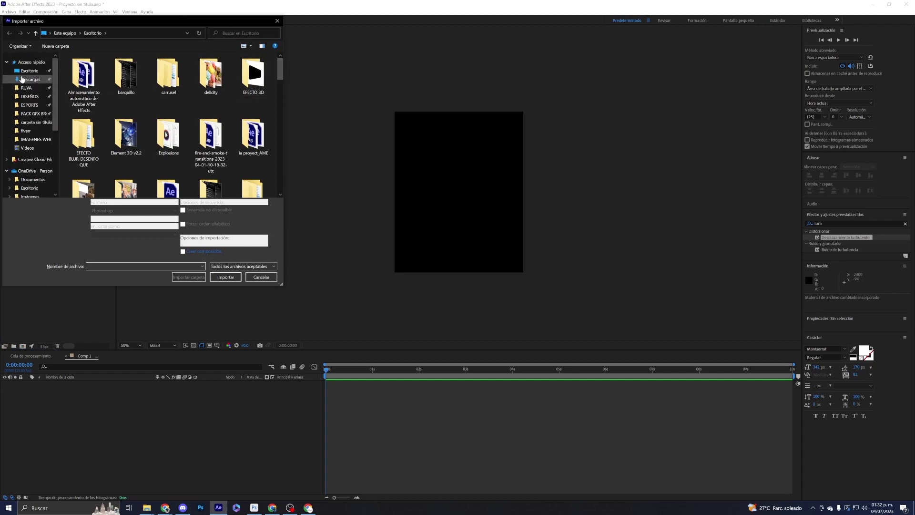
{"action": "left_click_drag", "start_coordinate": [280, 67], "coordinate": [272, 188]}
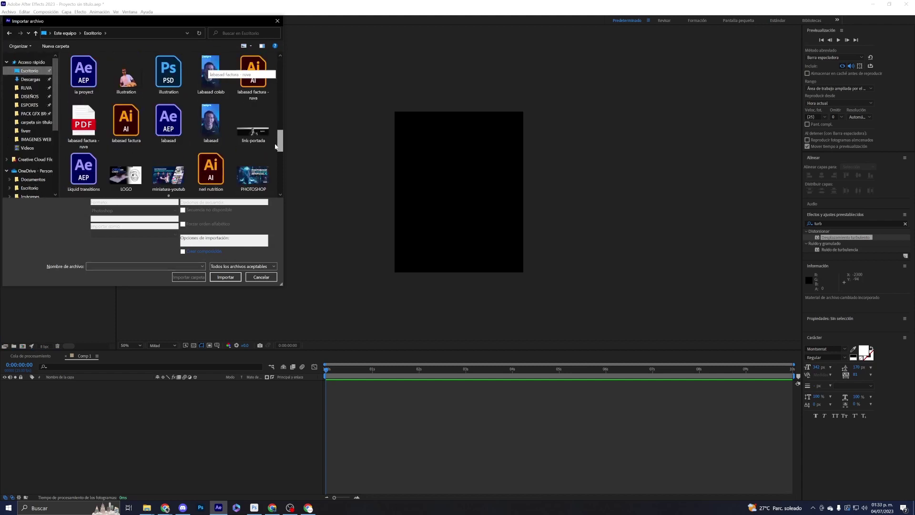
{"action": "key", "text": "c"}
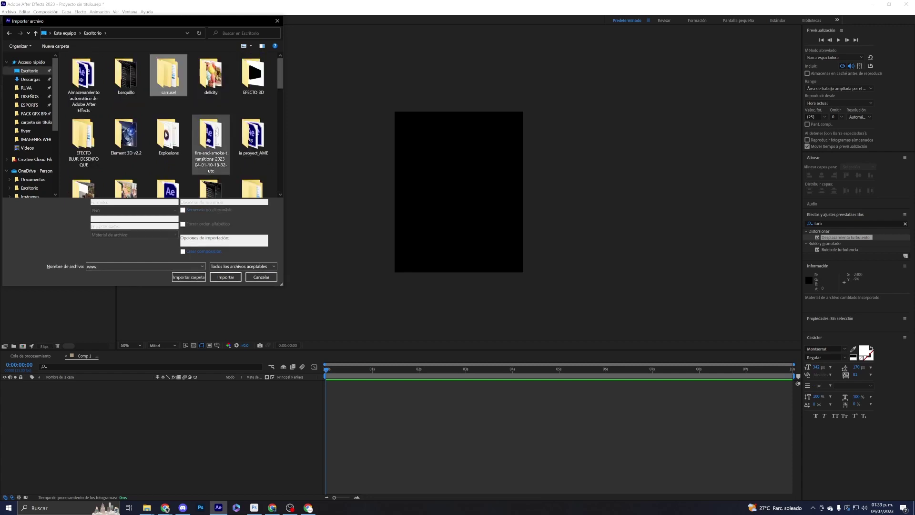
{"action": "left_click", "coordinate": [211, 71]}
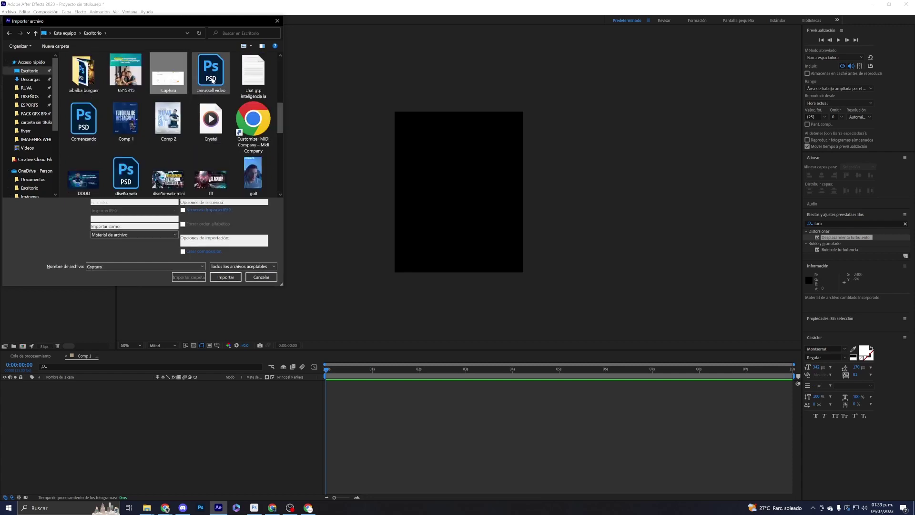
{"action": "left_click", "coordinate": [229, 274]}
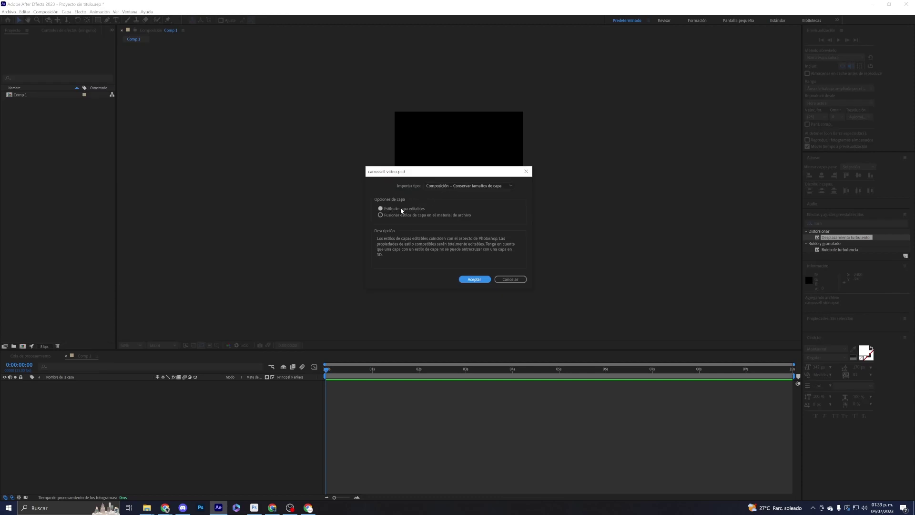
{"action": "left_click", "coordinate": [442, 186]}
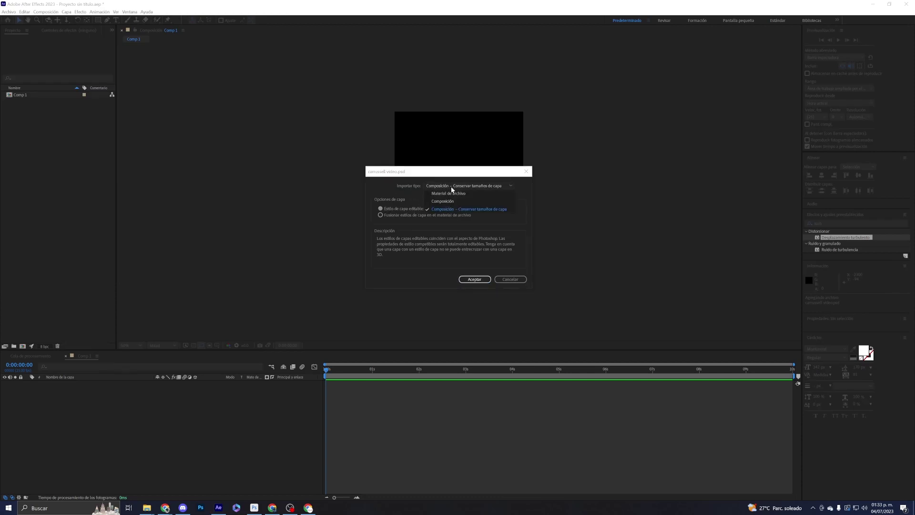
{"action": "left_click", "coordinate": [501, 211]}
{"action": "left_click", "coordinate": [478, 280]}
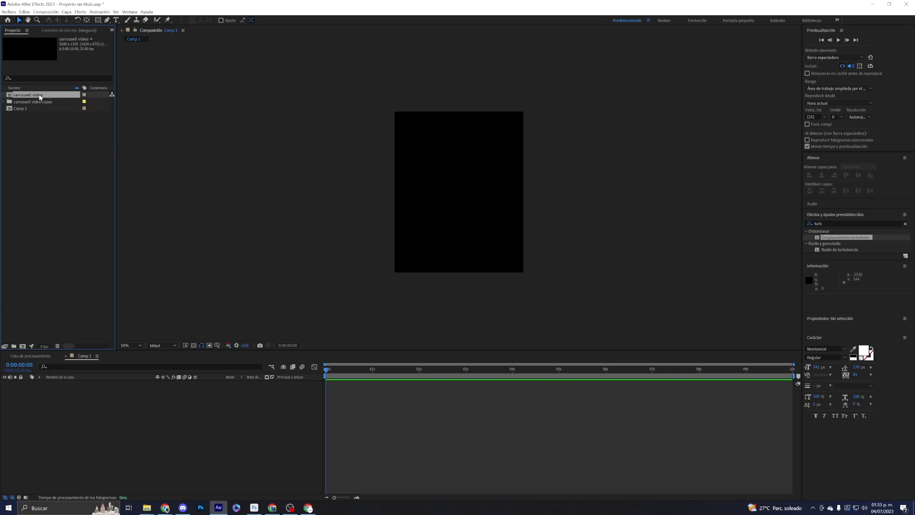
Drag the carrussell video composition into Comp 1 and shift it right in the frame.
{"action": "left_click_drag", "start_coordinate": [39, 97], "coordinate": [80, 211]}
{"action": "left_click_drag", "start_coordinate": [80, 210], "coordinate": [105, 424]}
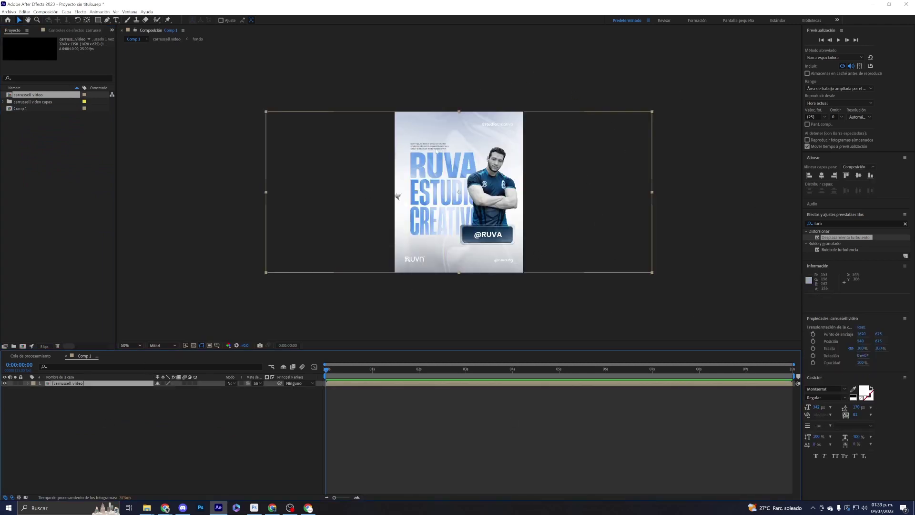
{"action": "mouse_move", "coordinate": [412, 161]}
{"action": "left_mouse_down"}
{"action": "mouse_move", "coordinate": [454, 164]}
{"action": "mouse_move", "coordinate": [446, 160]}
{"action": "mouse_move", "coordinate": [545, 195]}
{"action": "mouse_move", "coordinate": [342, 149]}
{"action": "mouse_move", "coordinate": [362, 142]}
{"action": "mouse_move", "coordinate": [545, 179]}
{"action": "left_mouse_up"}
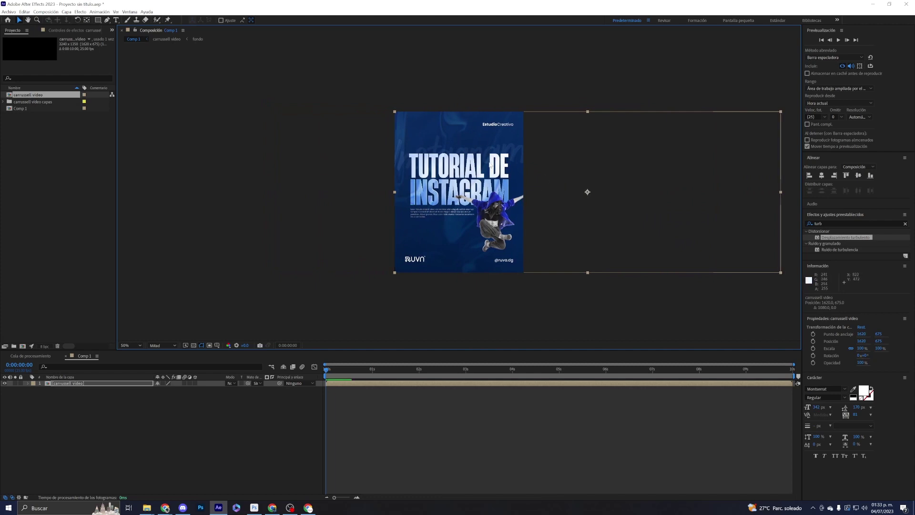
Nudge the carousel layer into place at higher zoom, then return to 50% and deselect.
{"action": "key", "text": "slash"}
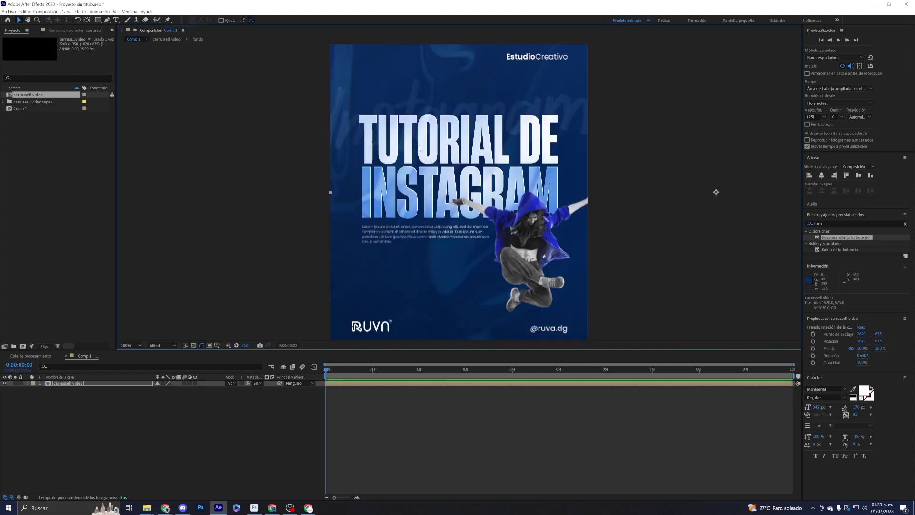
{"action": "key", "text": "comma"}
{"action": "key", "text": "comma"}
{"action": "key", "text": "comma"}
{"action": "key", "text": "period"}
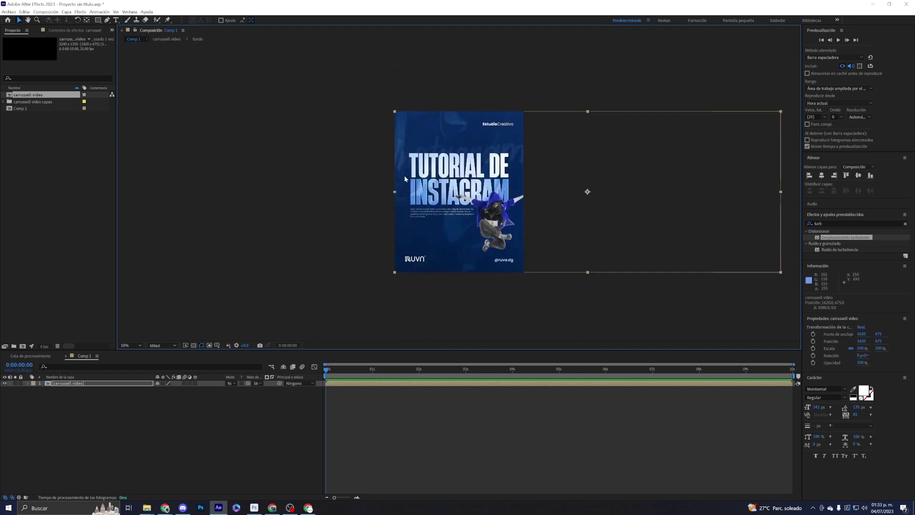
{"action": "key", "text": "period"}
{"action": "key", "text": "period"}
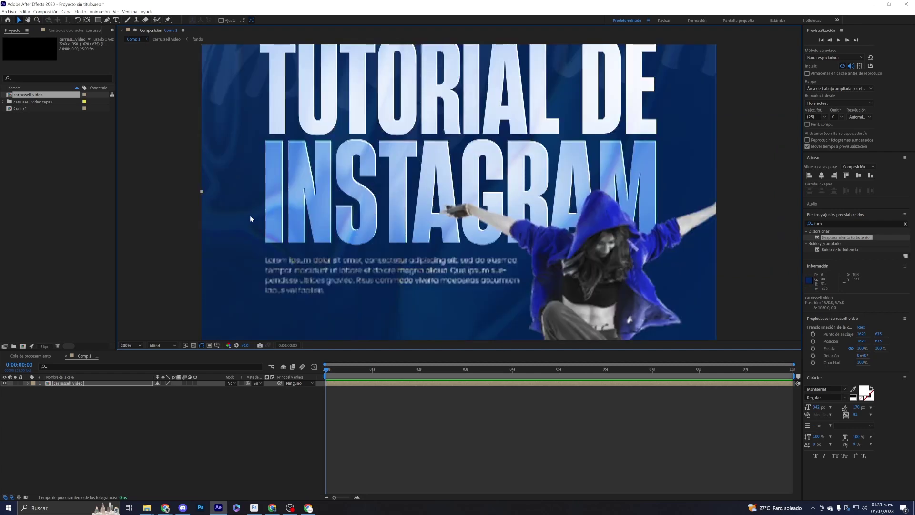
{"action": "mouse_move", "coordinate": [243, 216]}
{"action": "left_mouse_down"}
{"action": "mouse_move", "coordinate": [258, 214]}
{"action": "mouse_move", "coordinate": [247, 212]}
{"action": "left_mouse_up"}
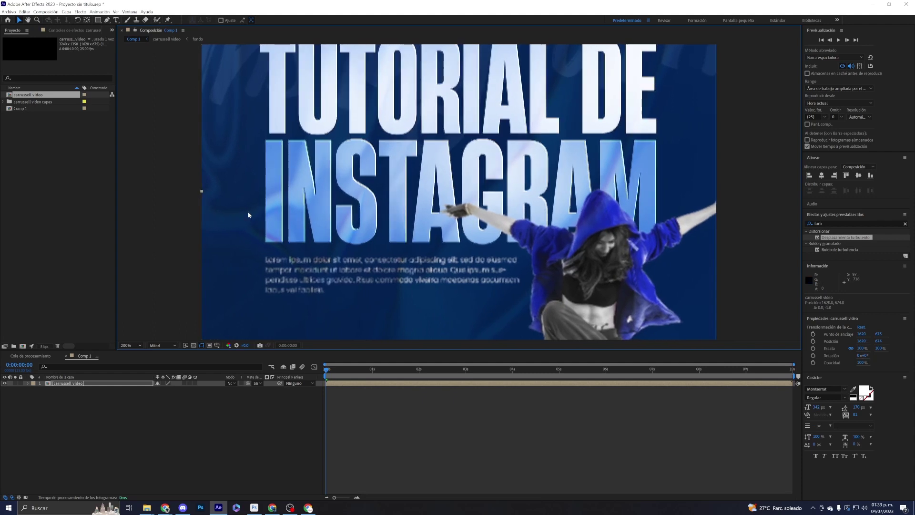
{"action": "key", "text": "comma"}
{"action": "key", "text": "comma"}
{"action": "key", "text": "comma"}
{"action": "key", "text": "slash"}
{"action": "key", "text": "comma"}
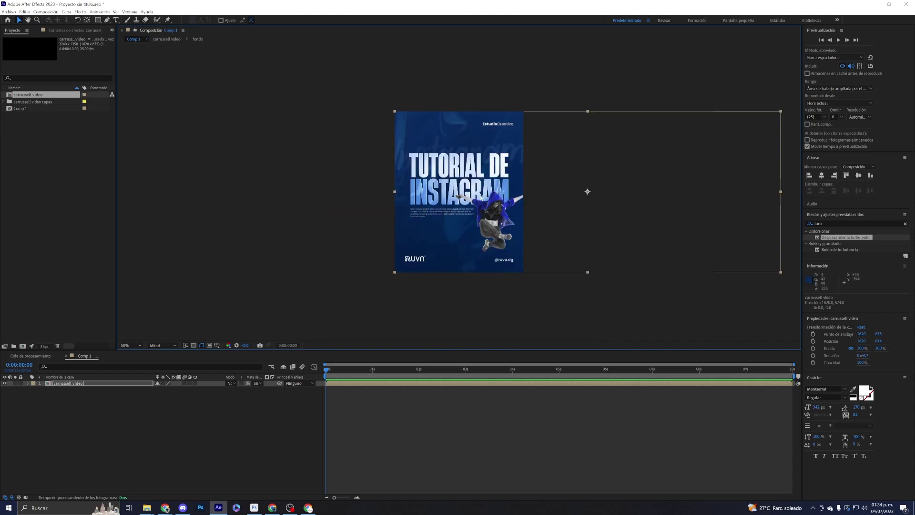
{"action": "left_click", "coordinate": [94, 437]}
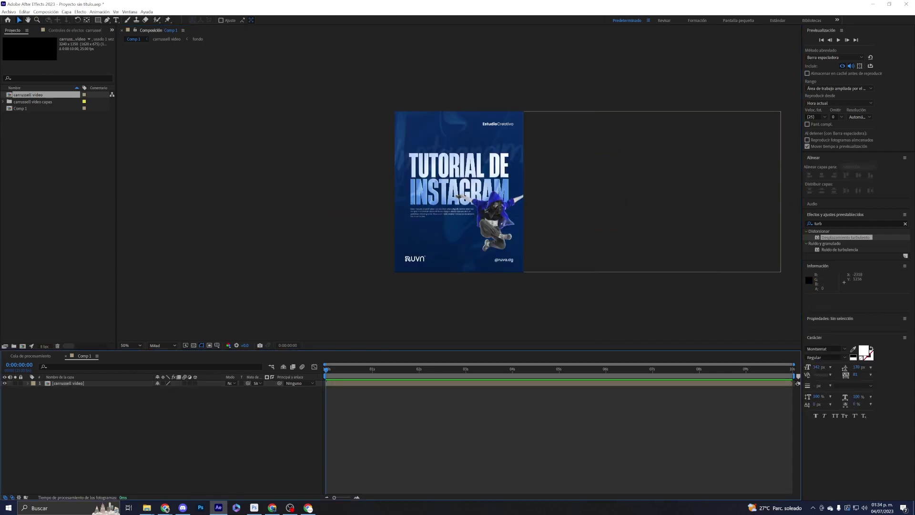
Open the carrusell video precomp and check carrusel 1, 2, 3 and fondo by toggling their visibility.
{"action": "double_click", "coordinate": [79, 385]}
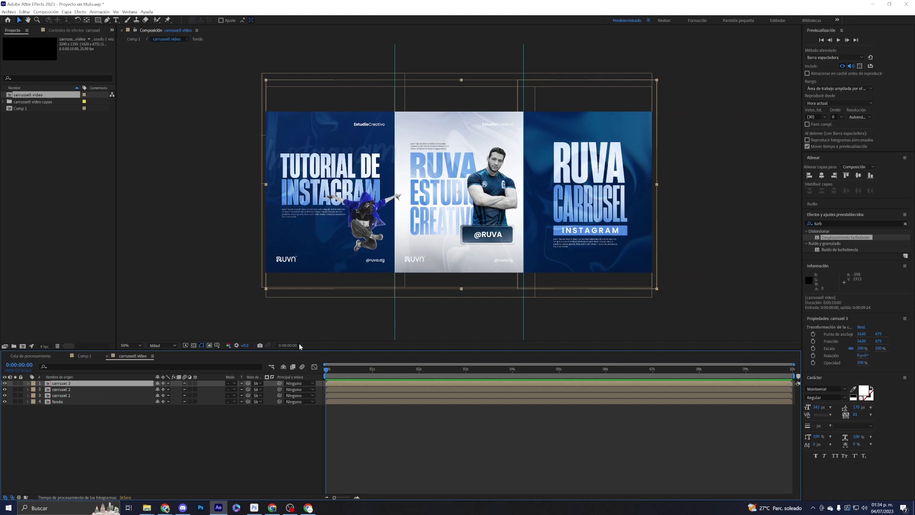
{"action": "left_click", "coordinate": [69, 395]}
{"action": "left_click", "coordinate": [5, 396]}
{"action": "left_click", "coordinate": [4, 395]}
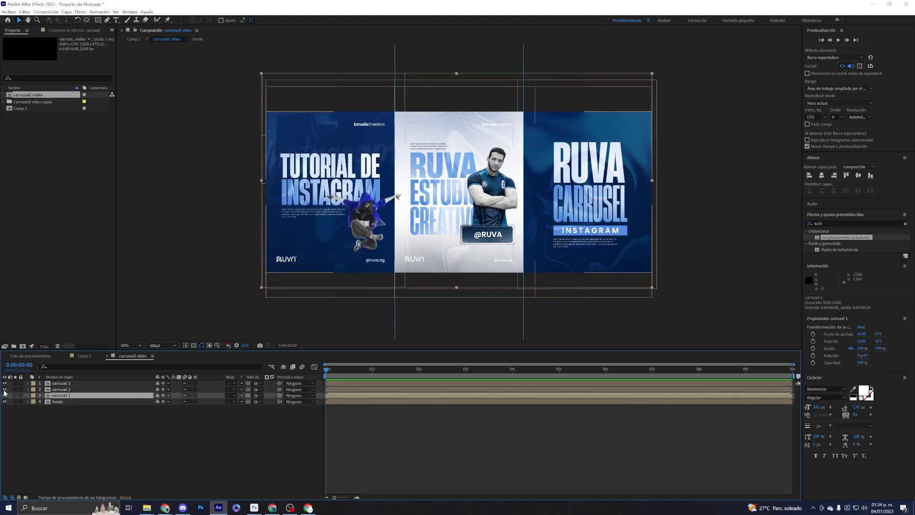
{"action": "left_click", "coordinate": [5, 390]}
{"action": "left_click", "coordinate": [5, 389]}
{"action": "left_click", "coordinate": [4, 384]}
{"action": "left_click", "coordinate": [4, 383]}
{"action": "left_click", "coordinate": [5, 402]}
{"action": "left_click", "coordinate": [5, 402]}
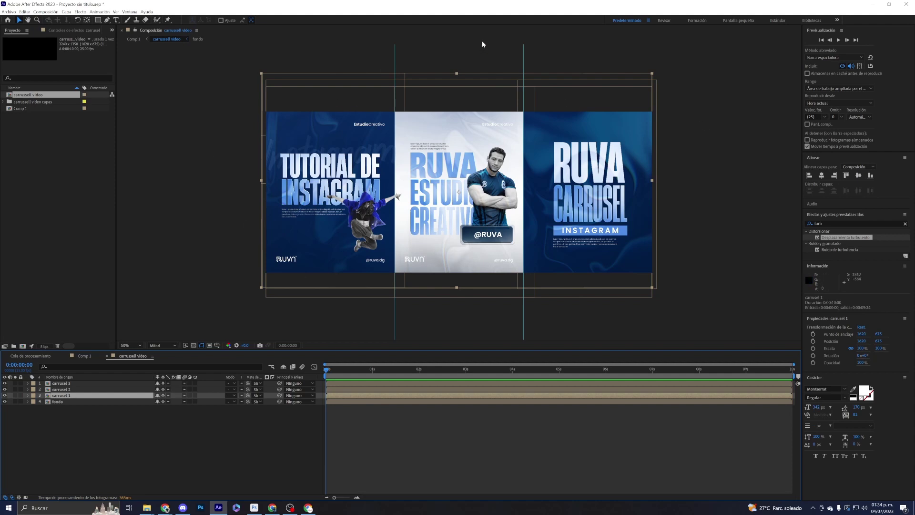
Open the carrusel 1 precomp and toggle visibility of the 09, texto and logos layers.
{"action": "double_click", "coordinate": [69, 396]}
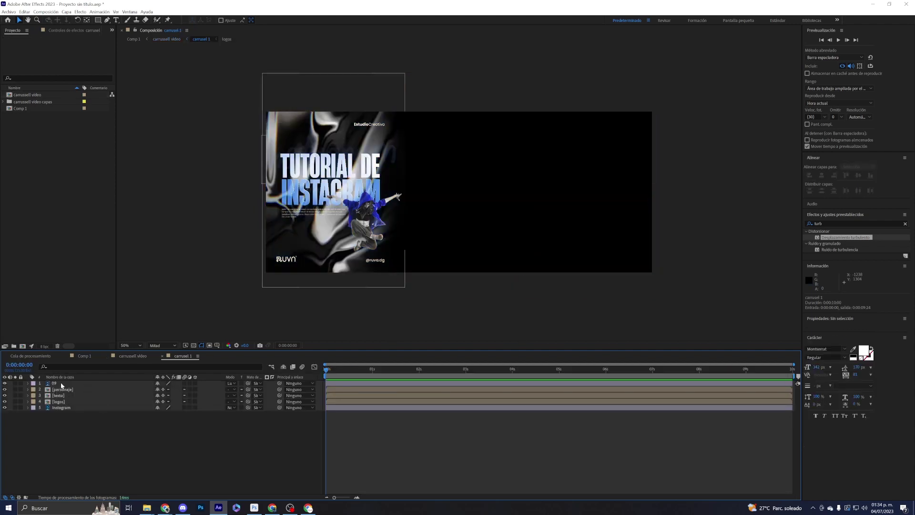
{"action": "left_click", "coordinate": [54, 384]}
{"action": "left_click", "coordinate": [5, 383]}
{"action": "left_click", "coordinate": [5, 384]}
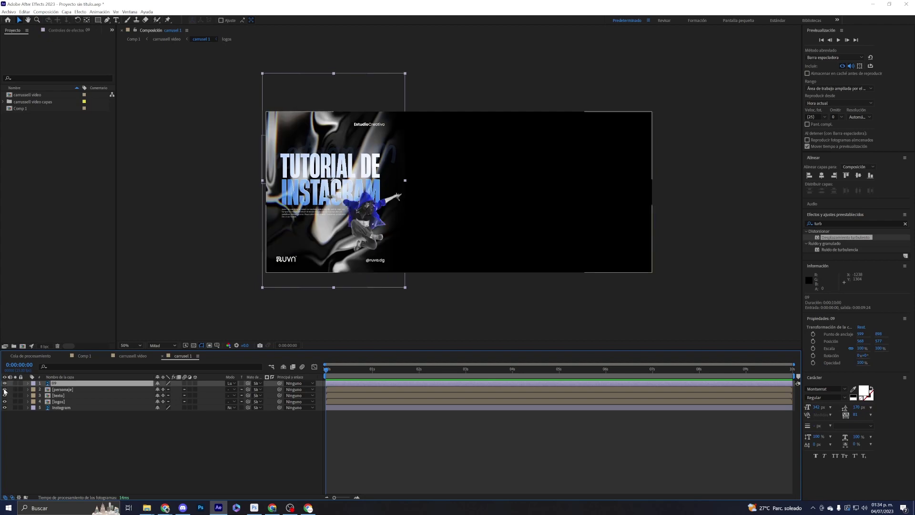
{"action": "left_click", "coordinate": [4, 395]}
{"action": "left_click", "coordinate": [5, 396]}
{"action": "left_click", "coordinate": [5, 402]}
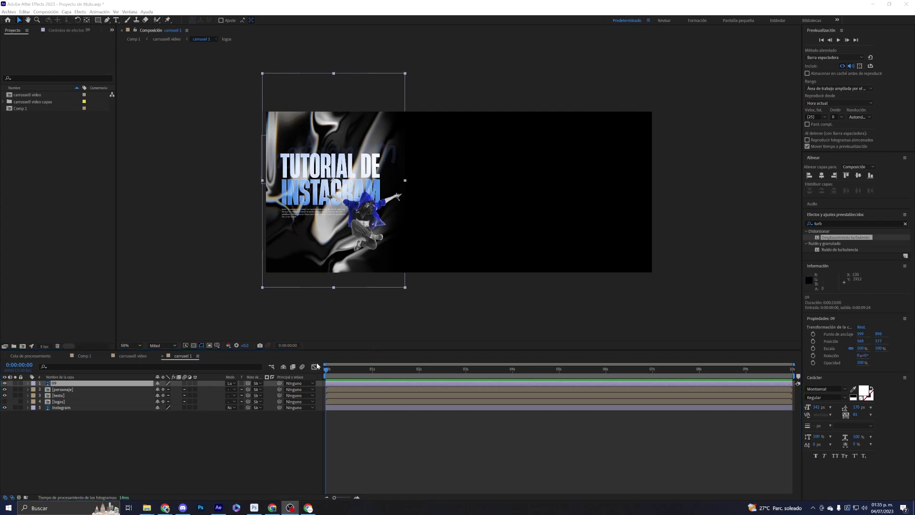
Scrub the timeline while toggling the 09, logos and texto layers to compare their contribution.
{"action": "left_click", "coordinate": [380, 369]}
{"action": "key", "text": "Home"}
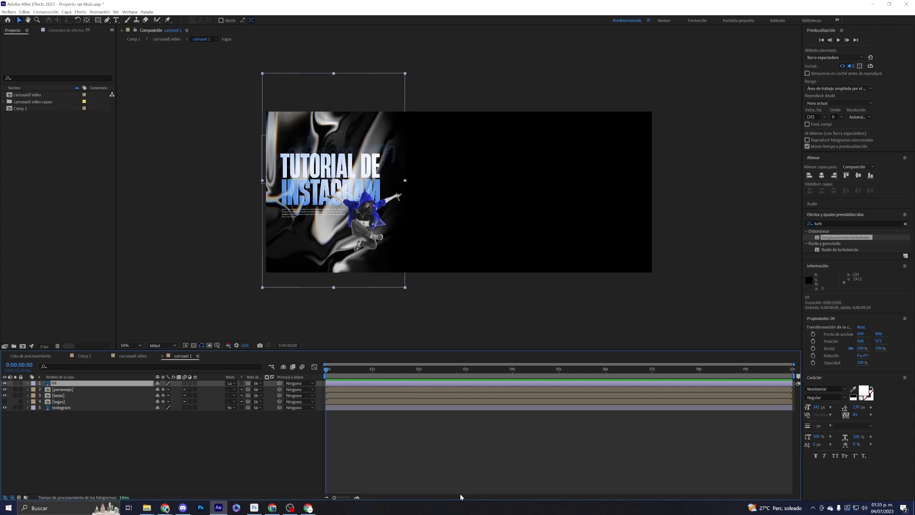
{"action": "left_click", "coordinate": [5, 383]}
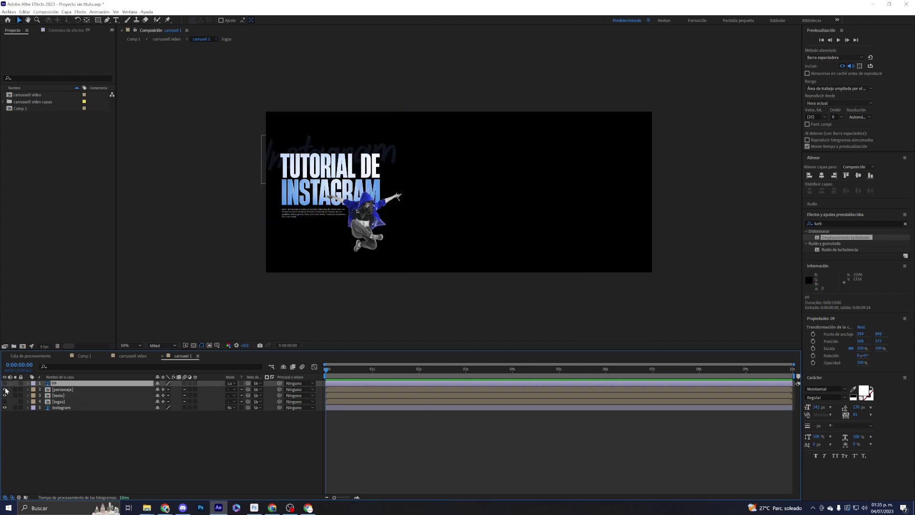
{"action": "left_click_drag", "start_coordinate": [5, 383], "coordinate": [5, 402]}
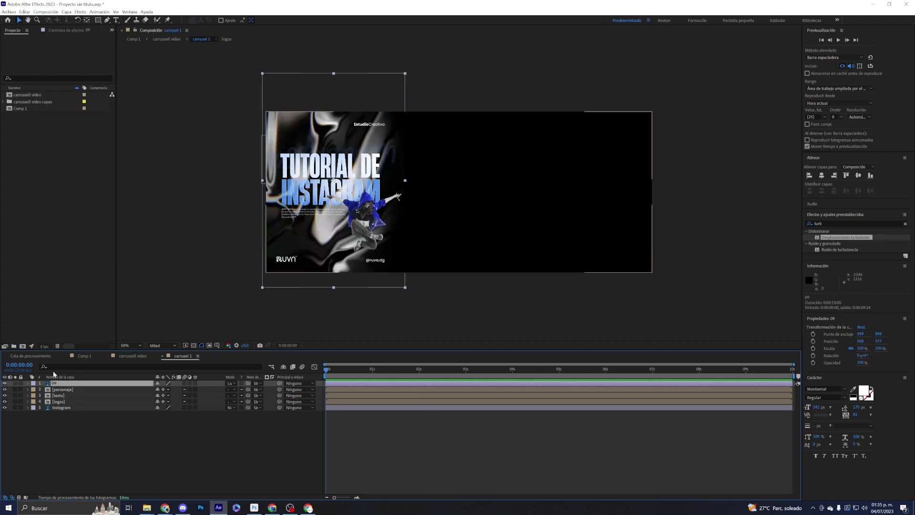
{"action": "left_click", "coordinate": [33, 375]}
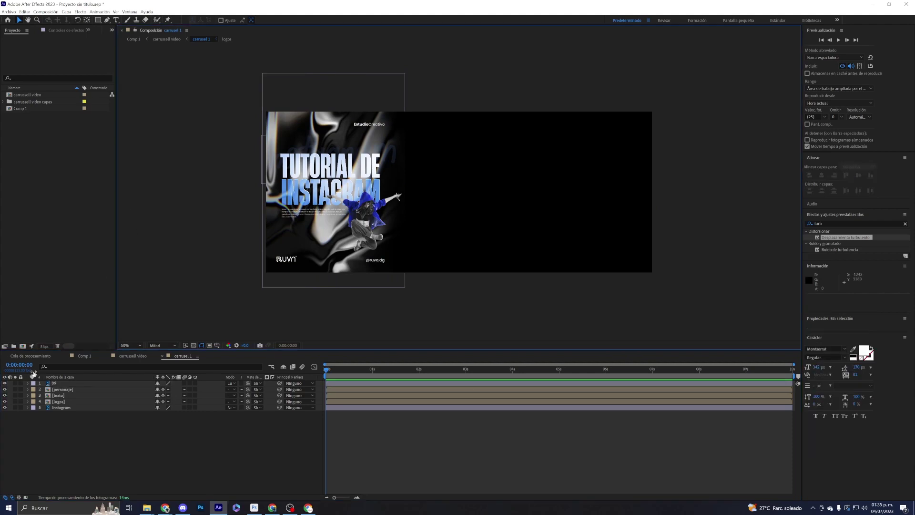
{"action": "left_click", "coordinate": [5, 395]}
{"action": "left_click", "coordinate": [5, 396]}
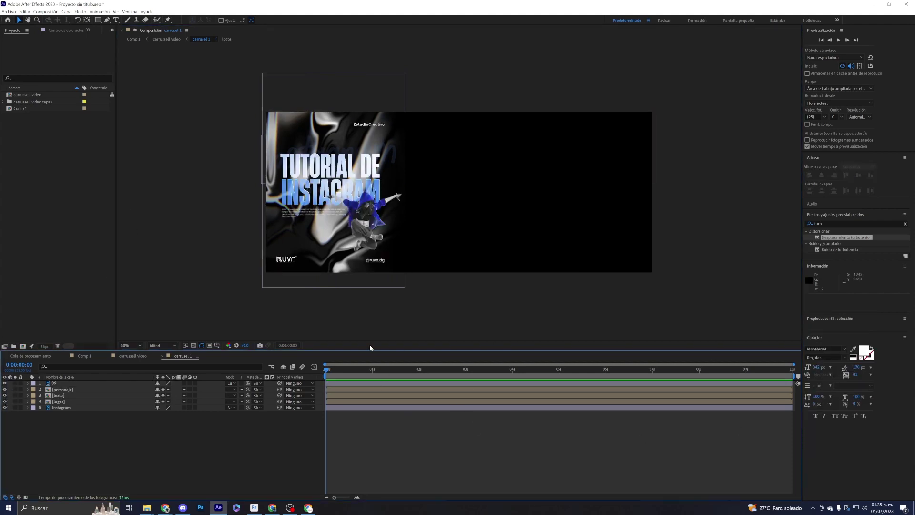
{"action": "left_click_drag", "start_coordinate": [327, 372], "coordinate": [325, 373]}
{"action": "left_click_drag", "start_coordinate": [327, 373], "coordinate": [288, 376]}
Check the 09 background layer by hiding and reshowing it, then bring up the Ventana menu.
{"action": "left_click", "coordinate": [55, 384]}
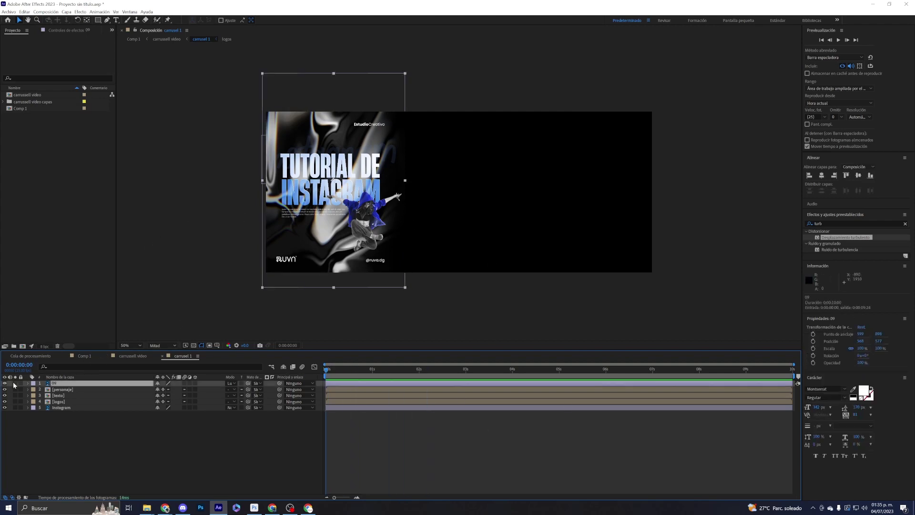
{"action": "left_click", "coordinate": [5, 384]}
{"action": "left_click", "coordinate": [5, 383]}
{"action": "left_click", "coordinate": [145, 233]}
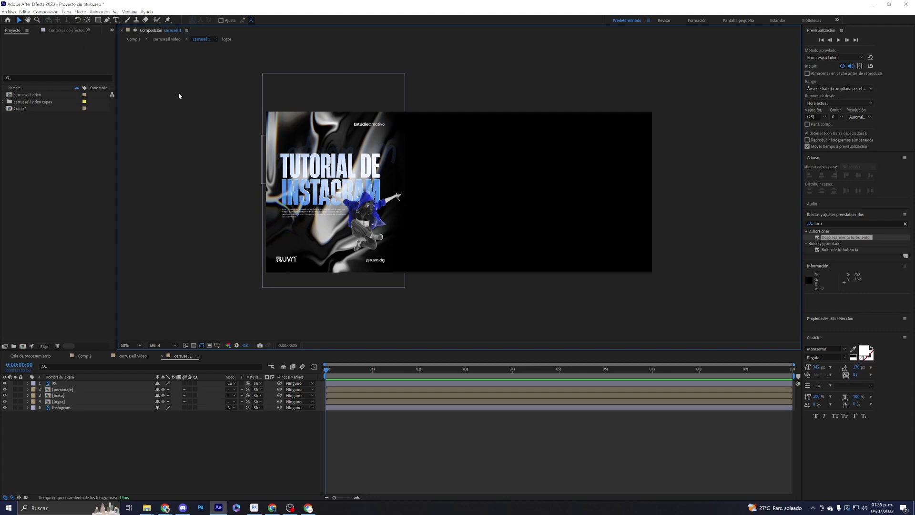
{"action": "left_click", "coordinate": [132, 11]}
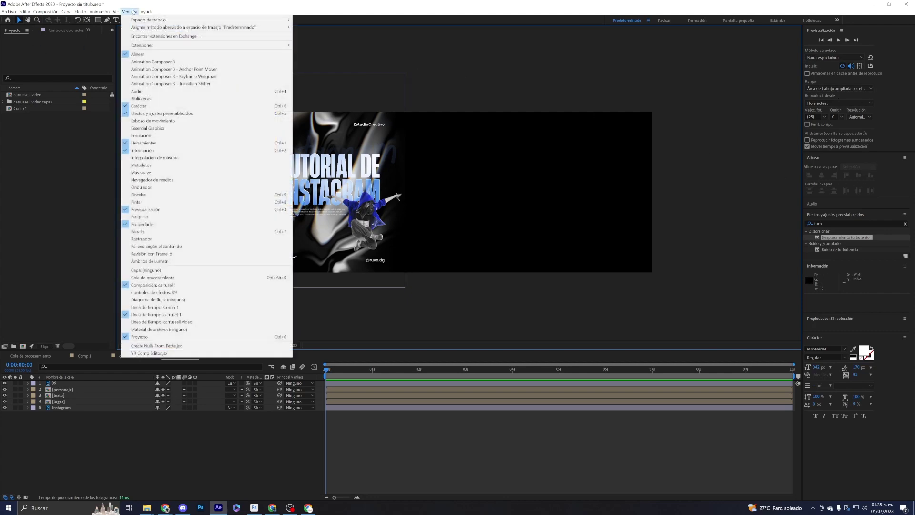
Restore the Efectos y ajustes preestablecidos panel and clear its previous search.
{"action": "left_click", "coordinate": [161, 116]}
{"action": "left_click", "coordinate": [132, 12]}
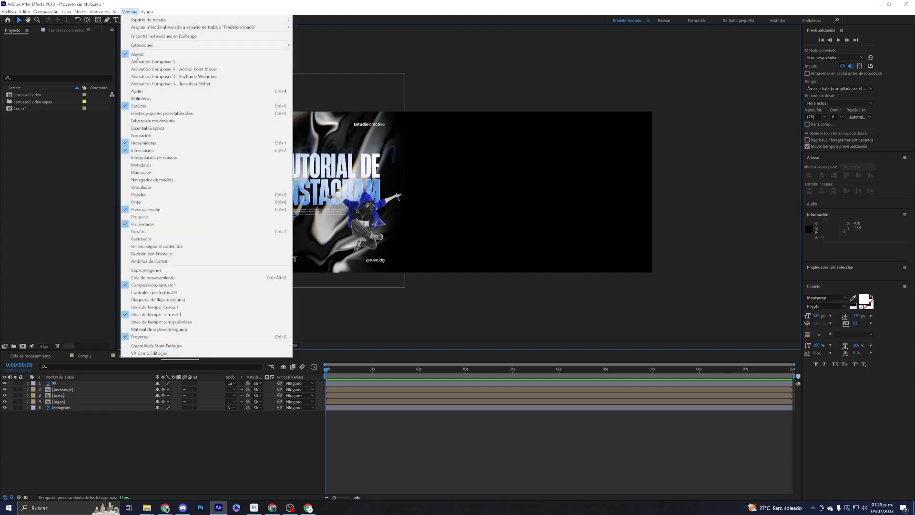
{"action": "left_click", "coordinate": [141, 113]}
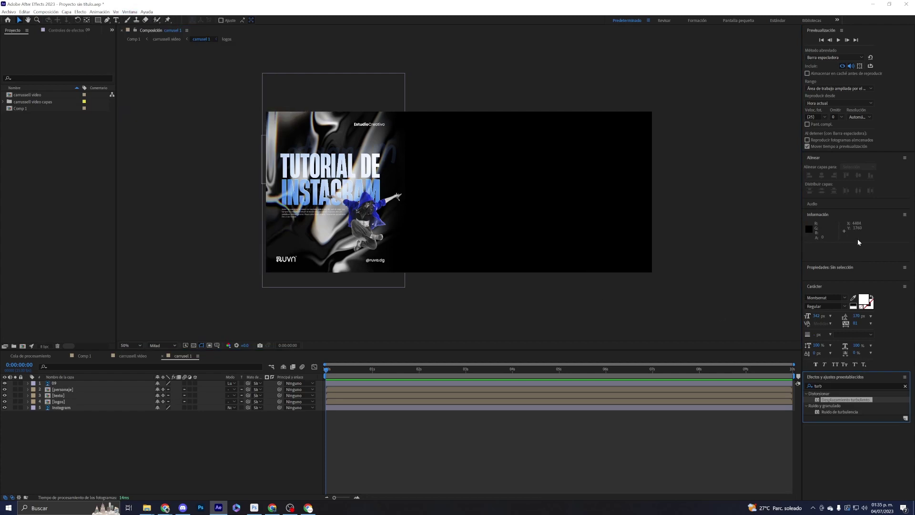
{"action": "left_click", "coordinate": [810, 386]}
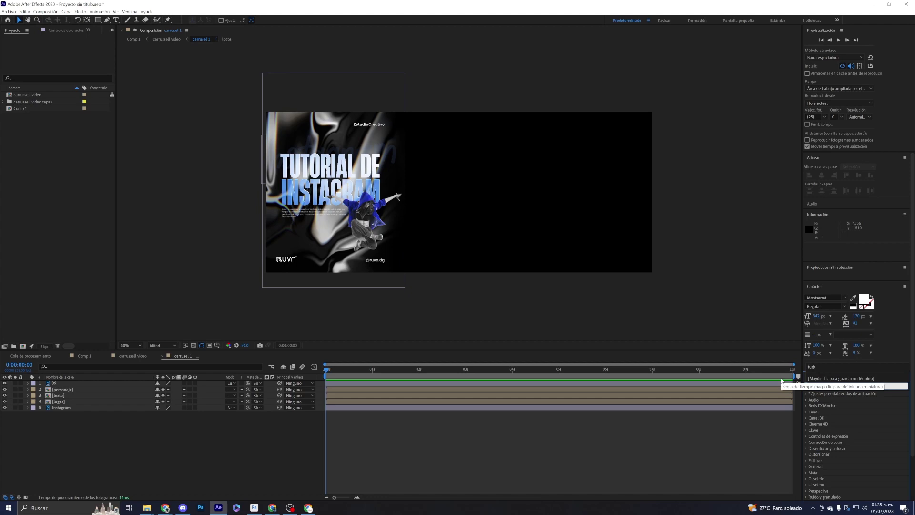
{"action": "left_click", "coordinate": [827, 454]}
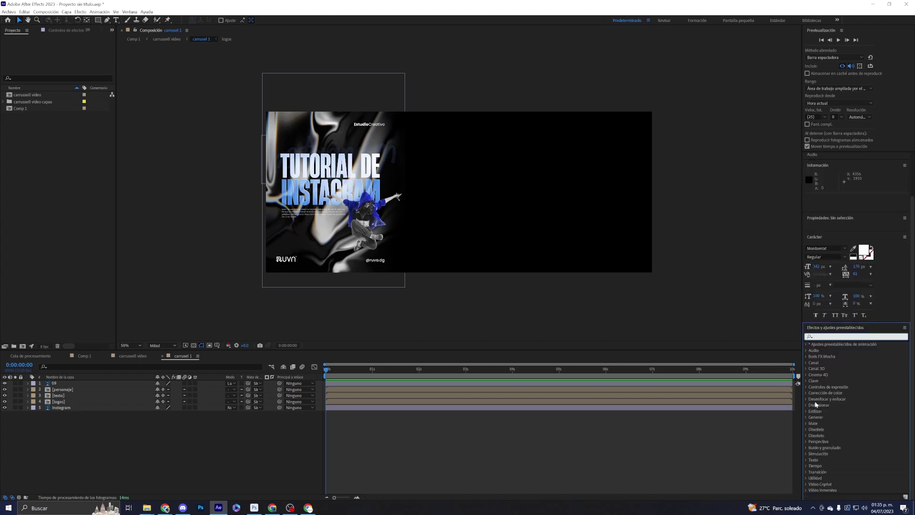
Search 'turb' and apply Desplazamiento turbulento to the 09 background layer.
{"action": "left_click", "coordinate": [824, 335]}
{"action": "type", "text": "turb"}
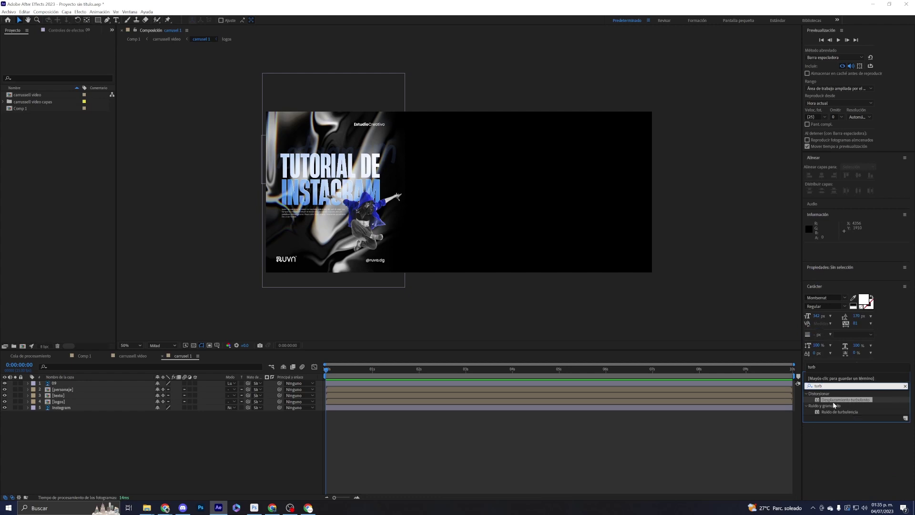
{"action": "left_click_drag", "start_coordinate": [845, 402], "coordinate": [70, 389]}
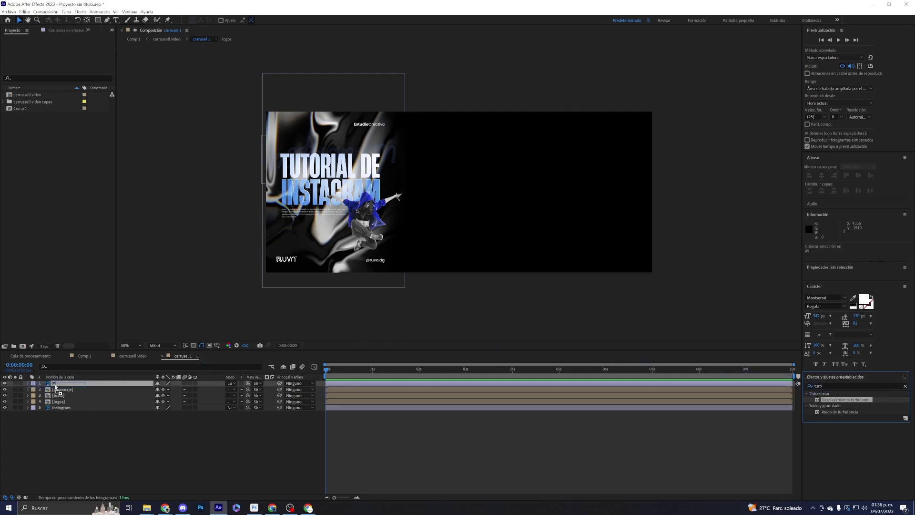
{"action": "left_click_drag", "start_coordinate": [71, 389], "coordinate": [60, 387]}
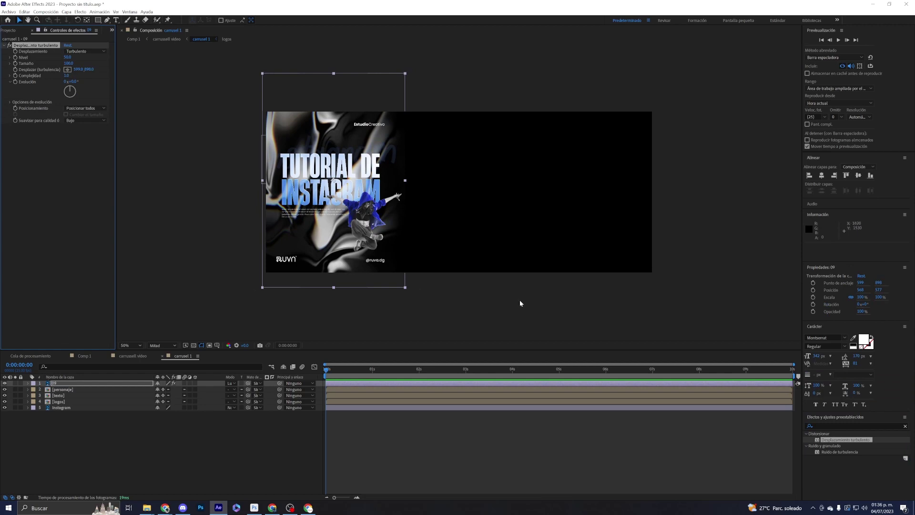
{"action": "mouse_move", "coordinate": [328, 371]}
{"action": "left_mouse_down"}
{"action": "mouse_move", "coordinate": [742, 415]}
{"action": "mouse_move", "coordinate": [287, 408]}
{"action": "left_mouse_up"}
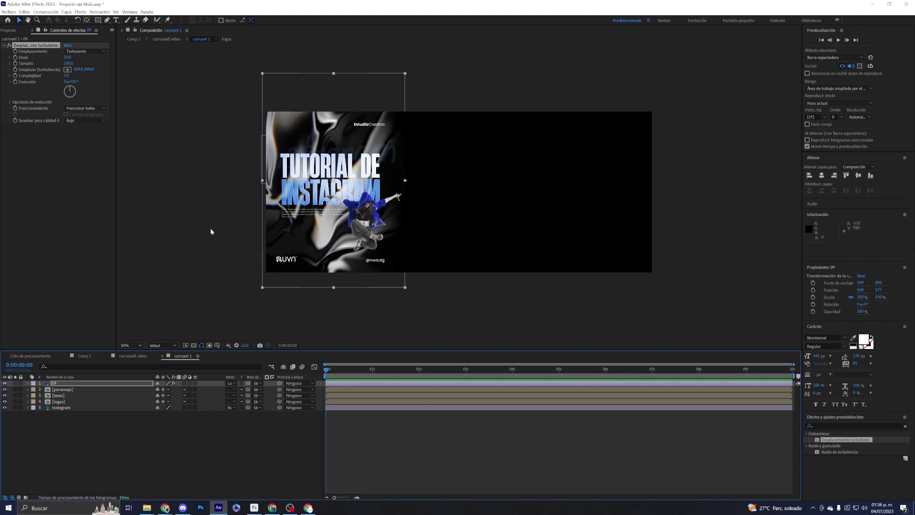
{"action": "mouse_move", "coordinate": [329, 374]}
{"action": "left_mouse_down"}
{"action": "mouse_move", "coordinate": [351, 377]}
{"action": "mouse_move", "coordinate": [321, 376]}
{"action": "left_mouse_up"}
{"action": "left_click", "coordinate": [9, 32]}
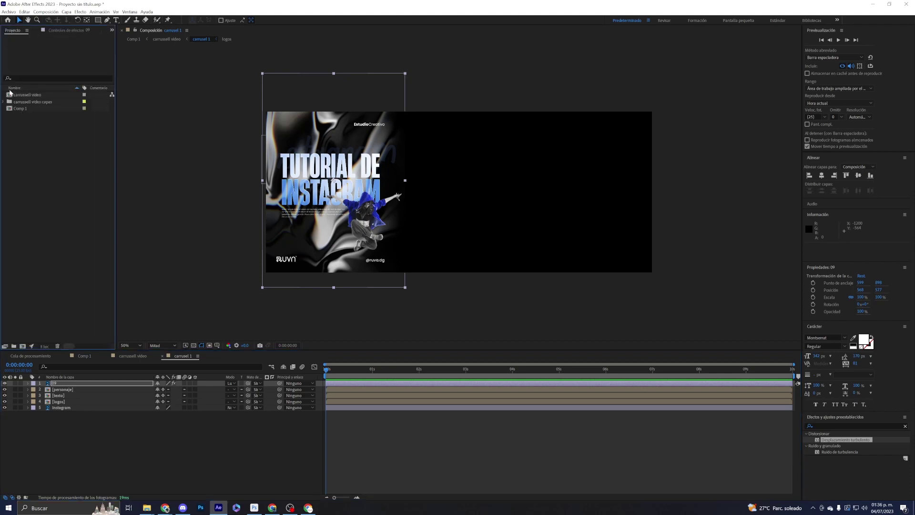
{"action": "left_click", "coordinate": [55, 31]}
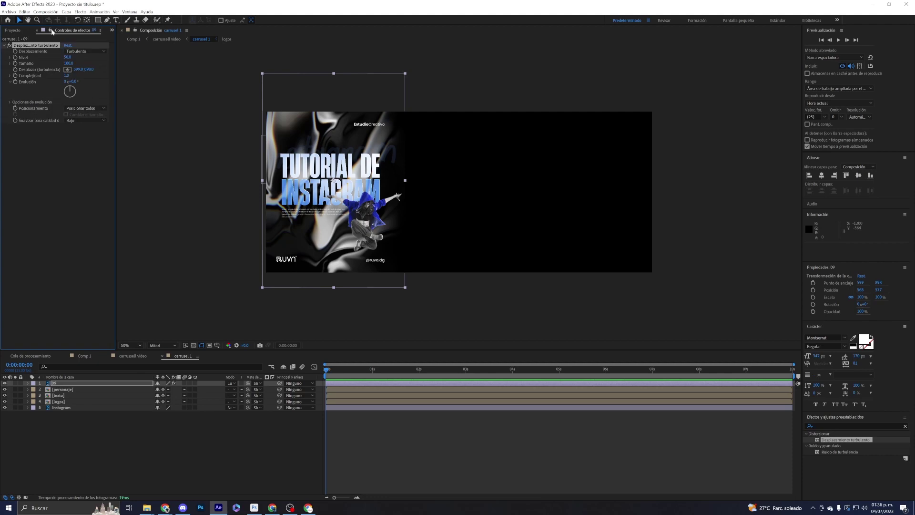
{"action": "left_click", "coordinate": [129, 12]}
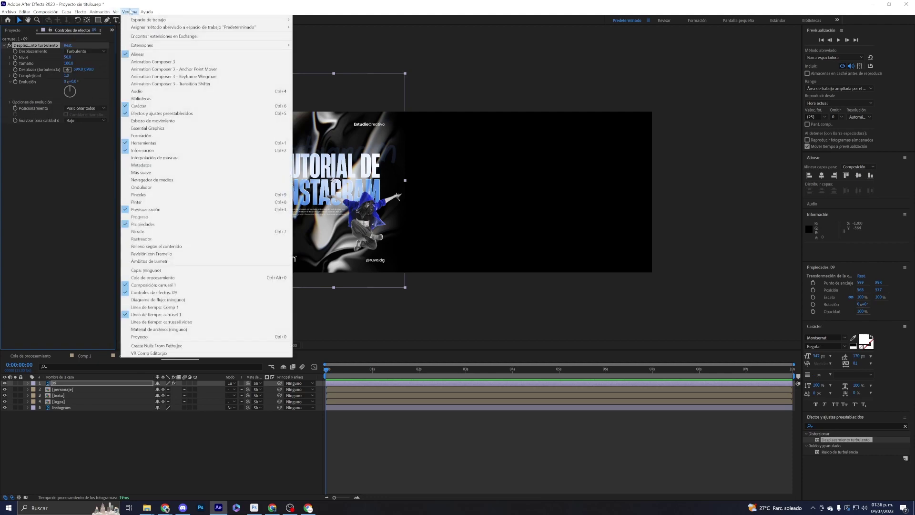
{"action": "left_click", "coordinate": [55, 197]}
{"action": "left_click", "coordinate": [46, 384]}
{"action": "left_click", "coordinate": [55, 384]}
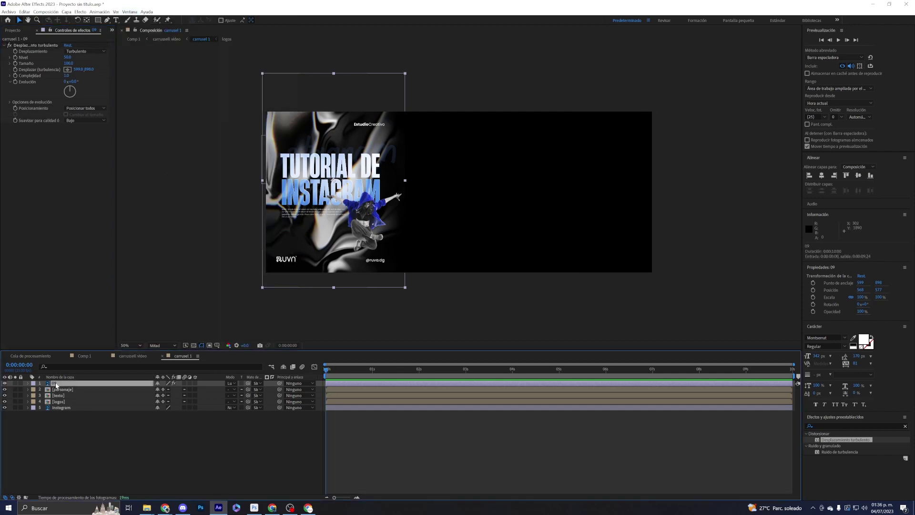
{"action": "left_click", "coordinate": [15, 84]}
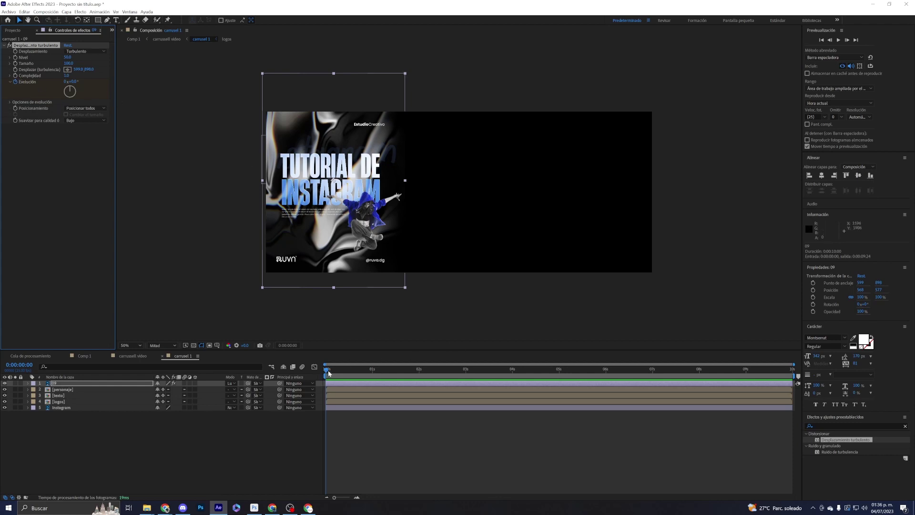
Set Evolución to 2x, enable Evolución del ciclo, and set Ciclo (en revoluciones) to 2.
{"action": "left_click_drag", "start_coordinate": [328, 373], "coordinate": [797, 391]}
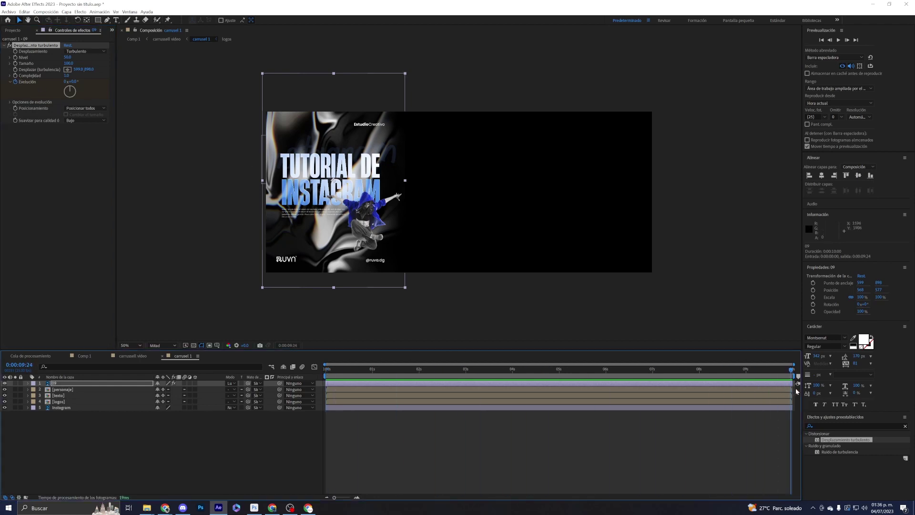
{"action": "left_click", "coordinate": [66, 82]}
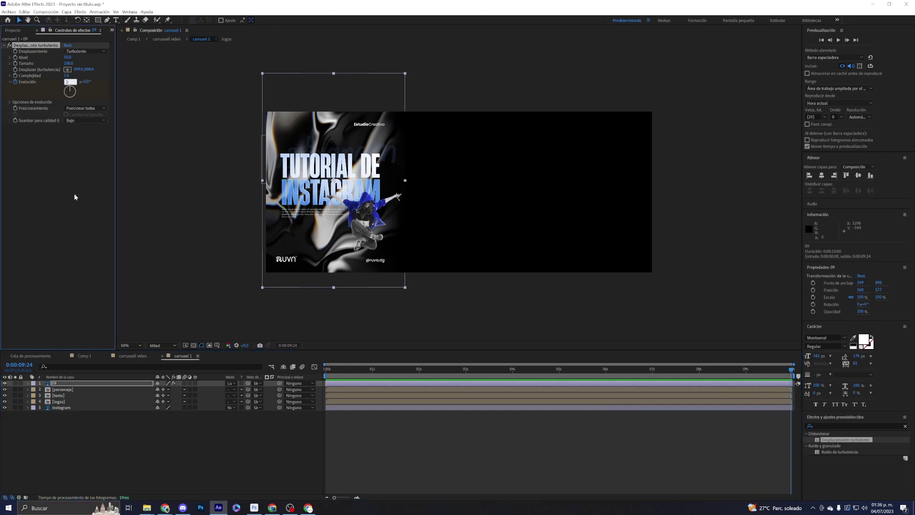
{"action": "left_click", "coordinate": [10, 102]}
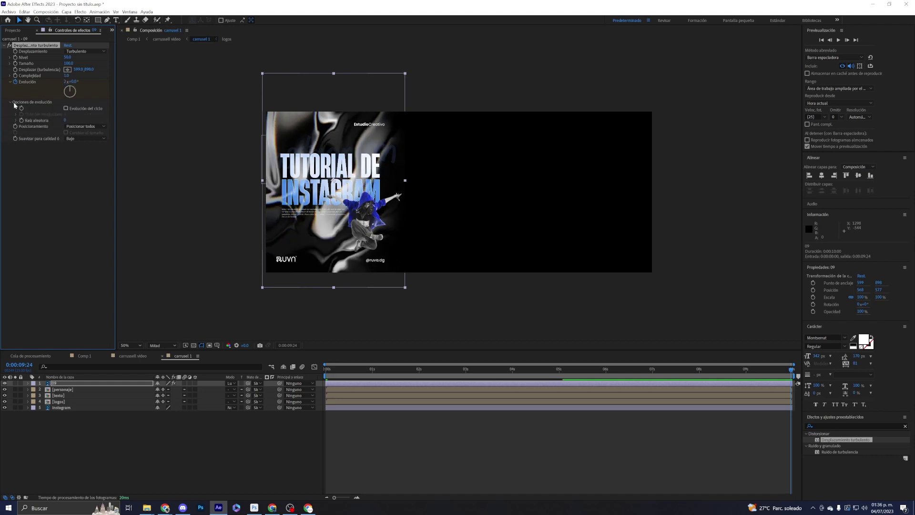
{"action": "left_click", "coordinate": [66, 108]}
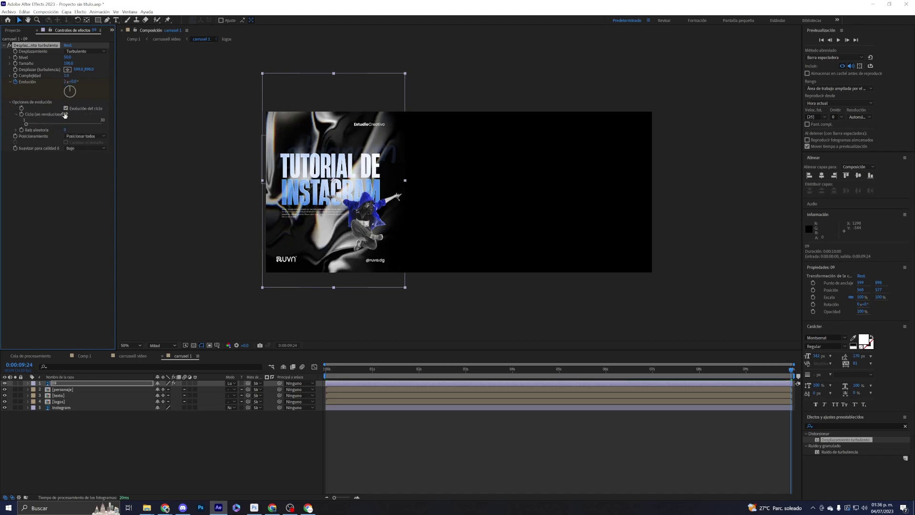
{"action": "left_click", "coordinate": [66, 115]}
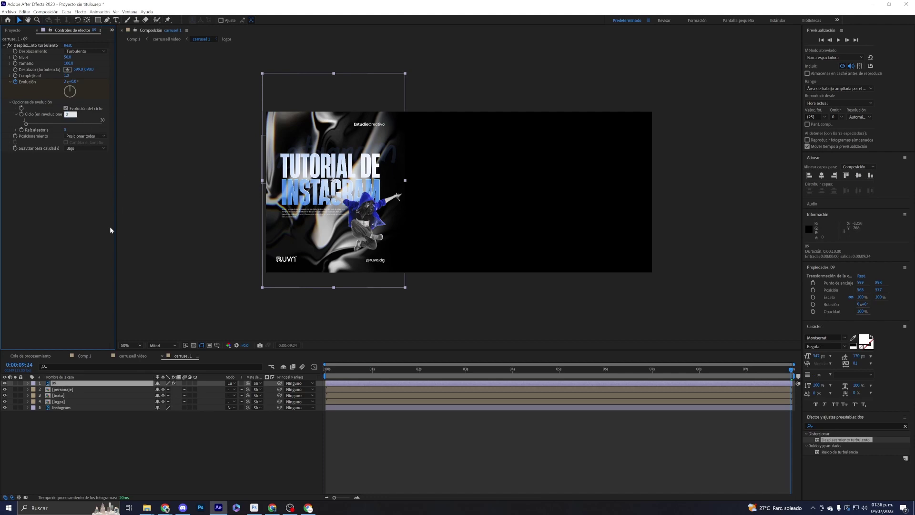
{"action": "left_click", "coordinate": [134, 451]}
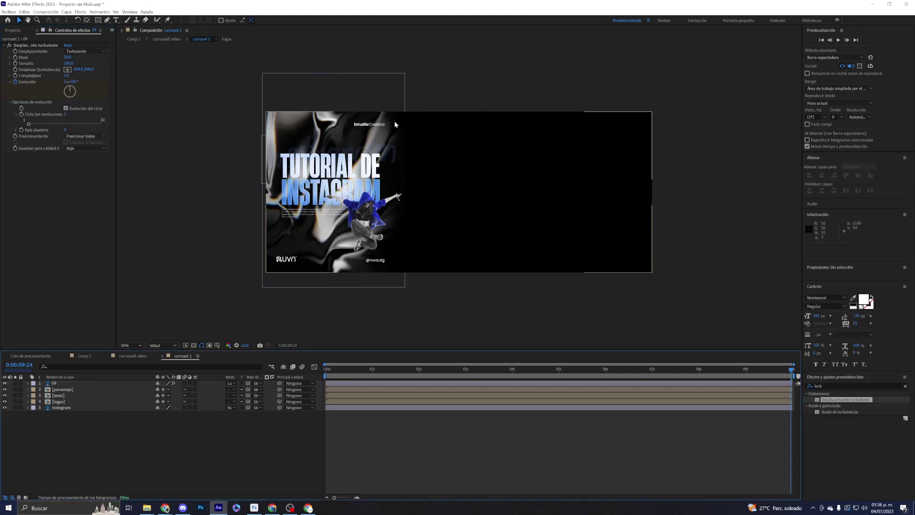
{"action": "left_click_drag", "start_coordinate": [343, 369], "coordinate": [299, 370]}
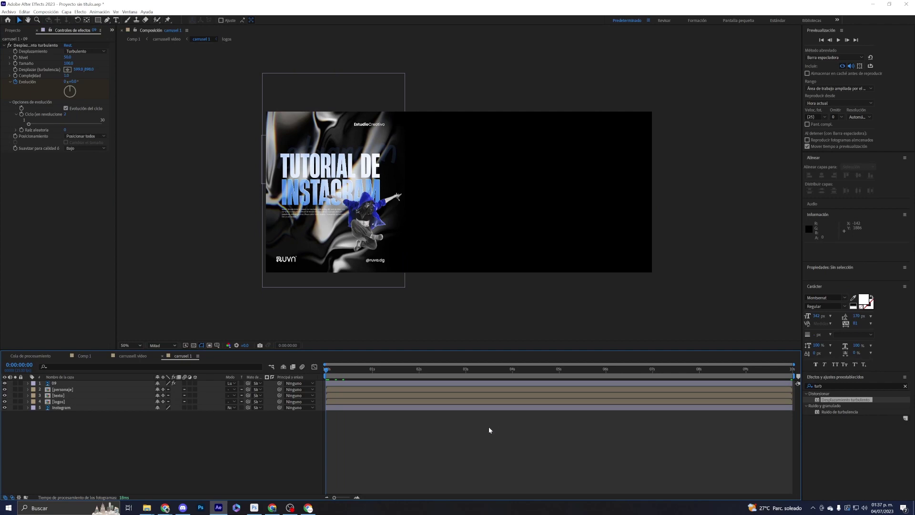
{"action": "key", "text": "space"}
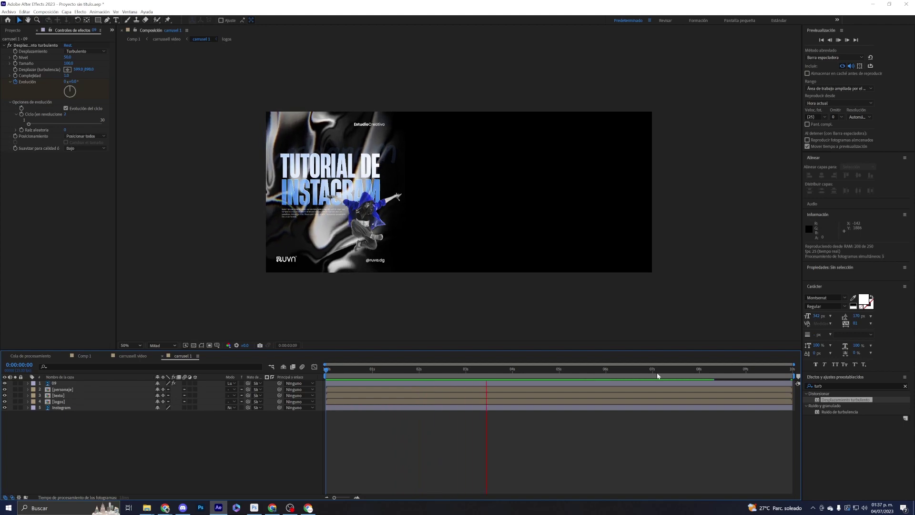
{"action": "left_click", "coordinate": [754, 370]}
{"action": "key", "text": "space"}
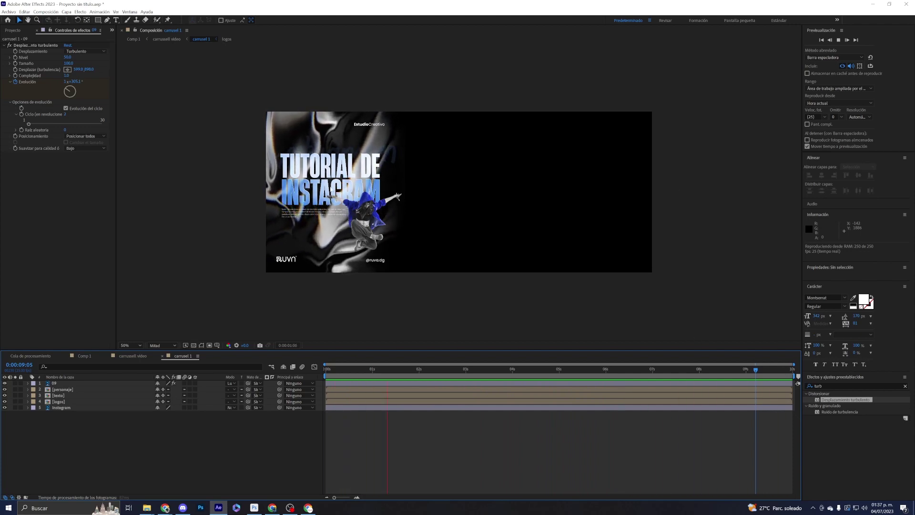
{"action": "left_click_drag", "start_coordinate": [428, 371], "coordinate": [341, 375]}
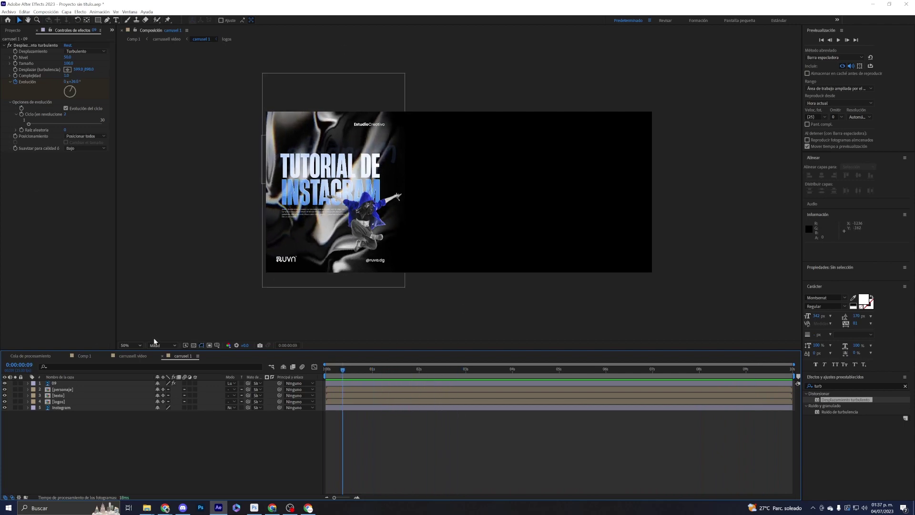
Select personaje, view at 100% on the dancer, and set a Position keyframe at 0:00.
{"action": "left_click", "coordinate": [65, 390]}
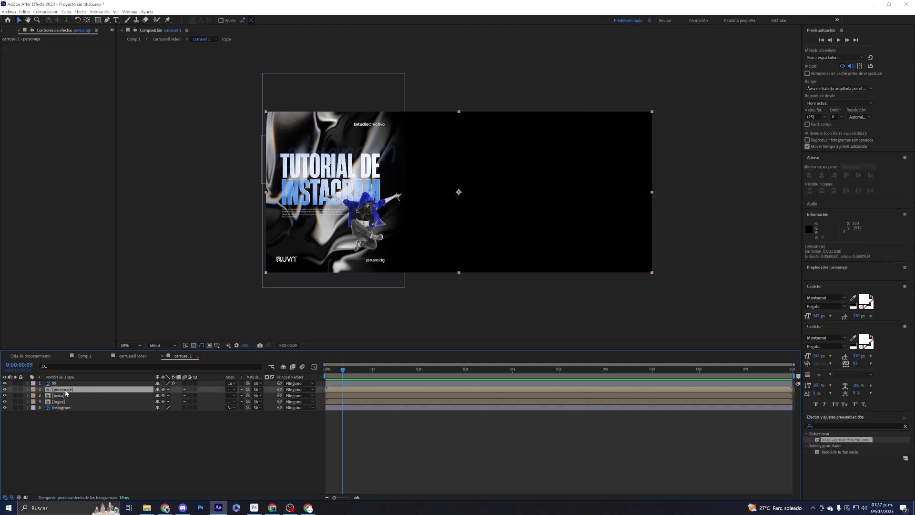
{"action": "left_click", "coordinate": [5, 390]}
{"action": "left_click", "coordinate": [4, 390]}
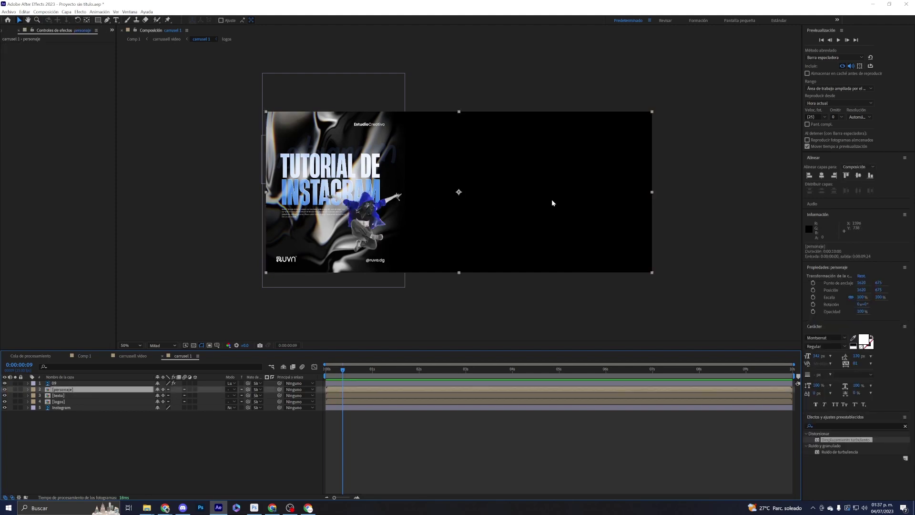
{"action": "key", "text": "slash"}
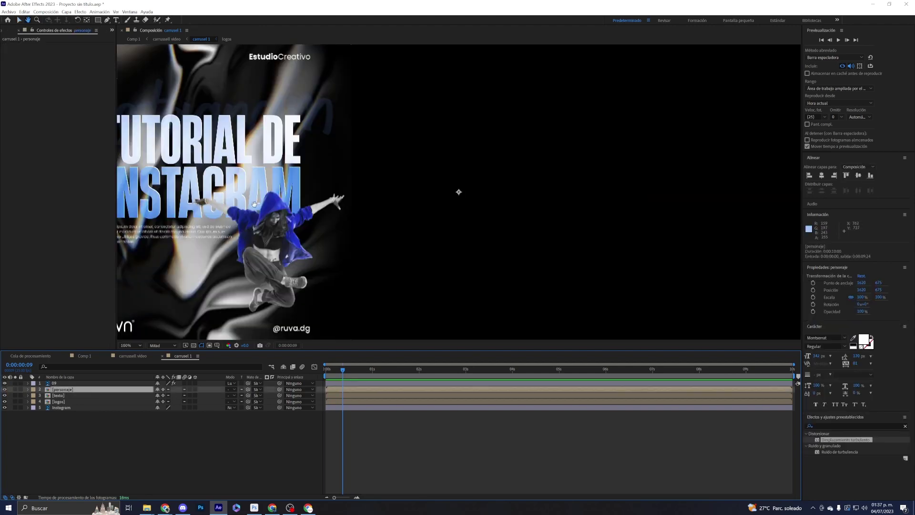
{"action": "left_click_drag", "start_coordinate": [255, 204], "coordinate": [426, 169]}
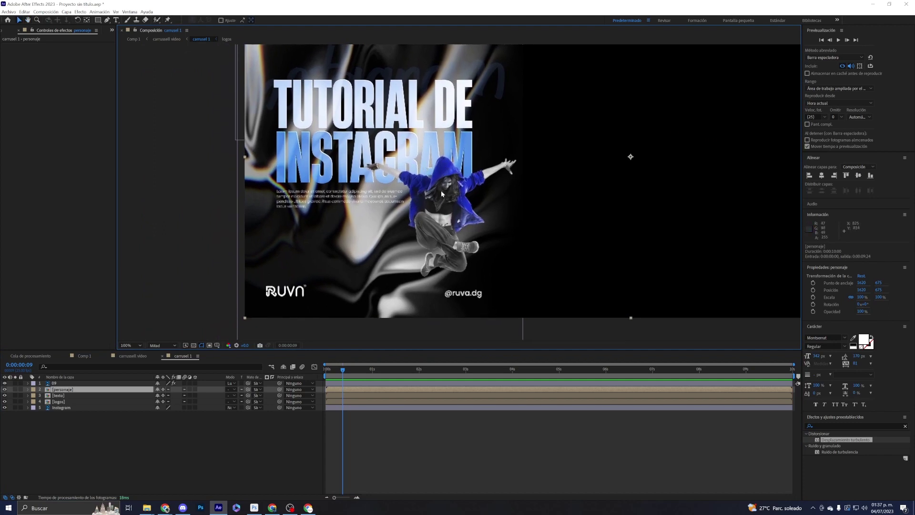
{"action": "left_click_drag", "start_coordinate": [344, 372], "coordinate": [301, 376]}
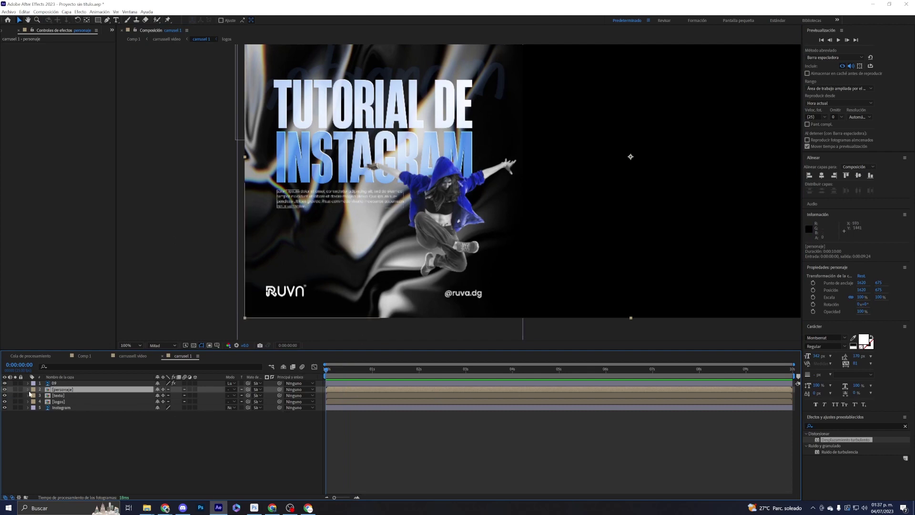
{"action": "key", "text": "p"}
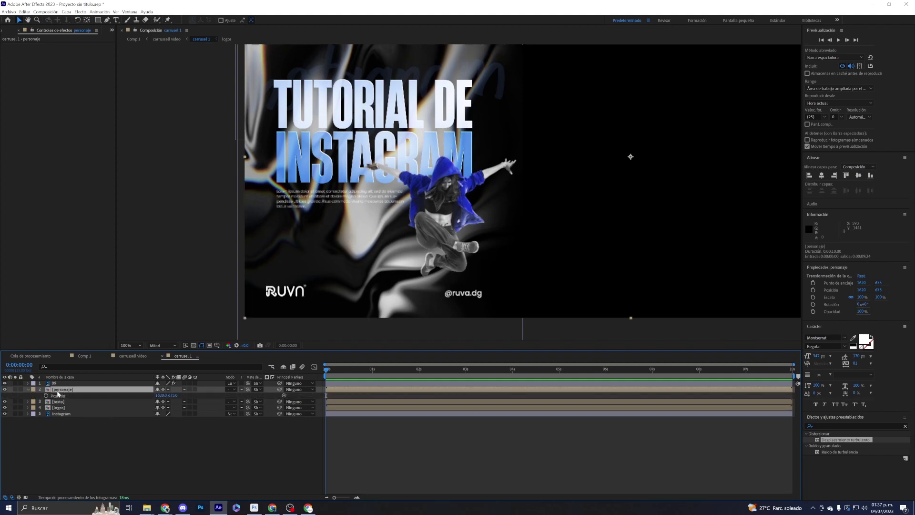
{"action": "left_click", "coordinate": [5, 390]}
{"action": "left_click", "coordinate": [4, 389]}
{"action": "left_click", "coordinate": [46, 396]}
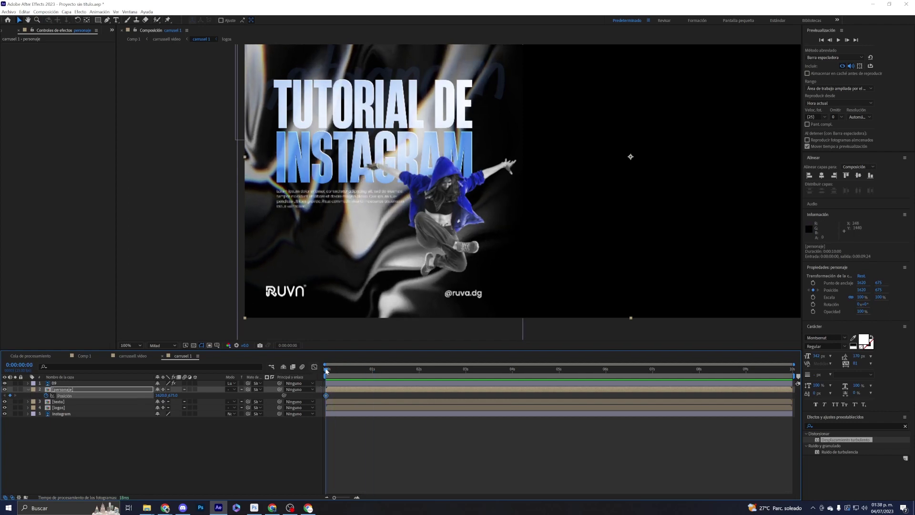
Add Position Y keyframes raising the dancer at 3 s, lowering at 6 s, raising at 8 s.
{"action": "mouse_move", "coordinate": [327, 371]}
{"action": "left_mouse_down"}
{"action": "mouse_move", "coordinate": [464, 372]}
{"action": "mouse_move", "coordinate": [466, 383]}
{"action": "left_mouse_up"}
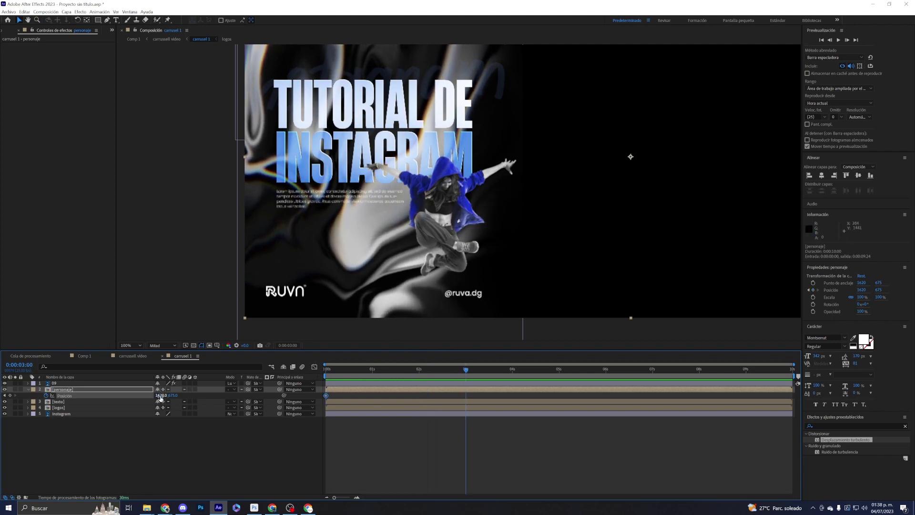
{"action": "left_click_drag", "start_coordinate": [159, 396], "coordinate": [163, 396]}
{"action": "key", "text": "ctrl+z"}
{"action": "left_click_drag", "start_coordinate": [170, 395], "coordinate": [158, 395]}
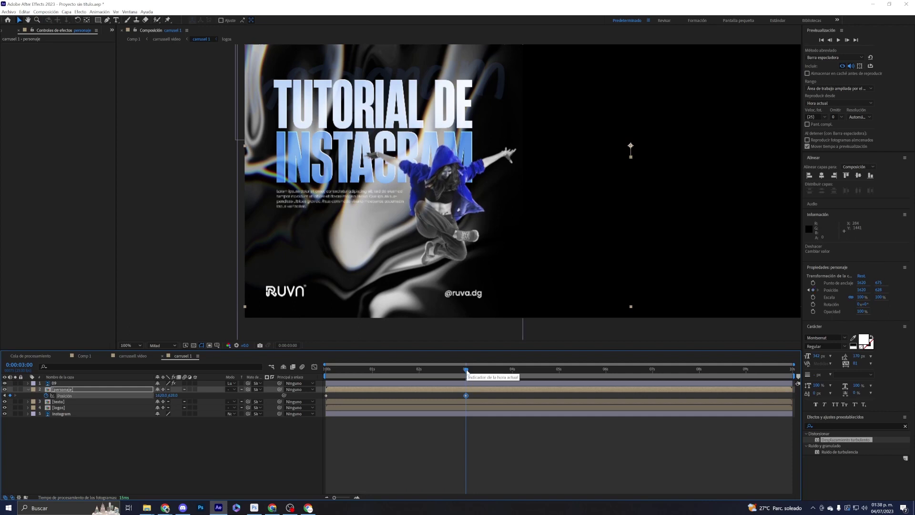
{"action": "mouse_move", "coordinate": [468, 372]}
{"action": "left_mouse_down"}
{"action": "mouse_move", "coordinate": [585, 372]}
{"action": "mouse_move", "coordinate": [608, 392]}
{"action": "left_mouse_up"}
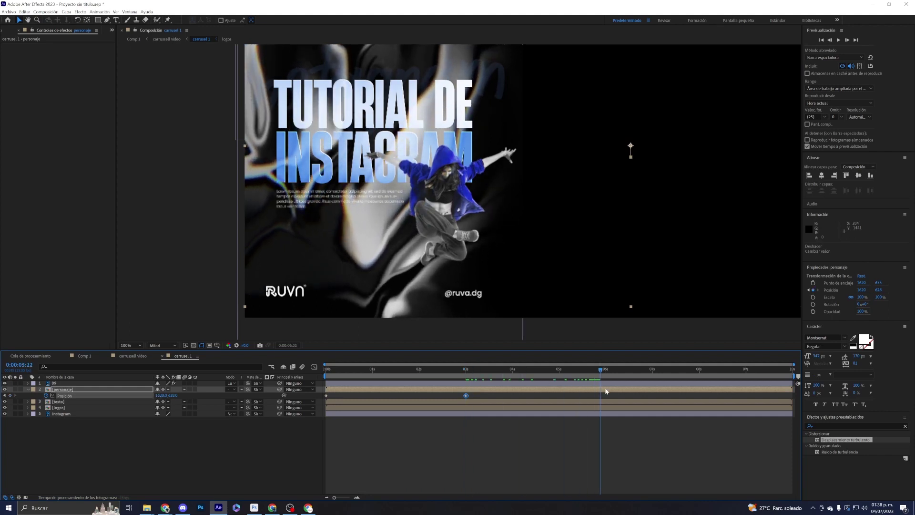
{"action": "left_click_drag", "start_coordinate": [173, 395], "coordinate": [212, 395]}
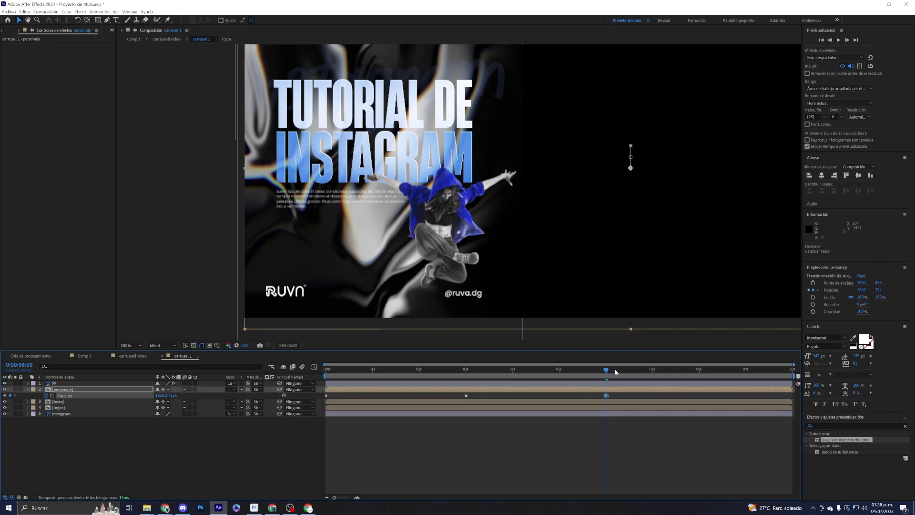
{"action": "left_click_drag", "start_coordinate": [615, 372], "coordinate": [701, 379]}
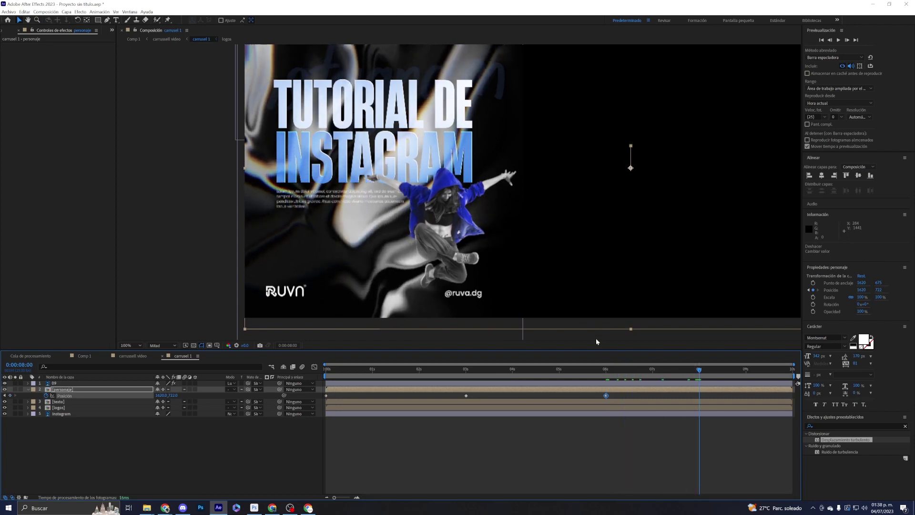
{"action": "left_click_drag", "start_coordinate": [174, 395], "coordinate": [146, 388]}
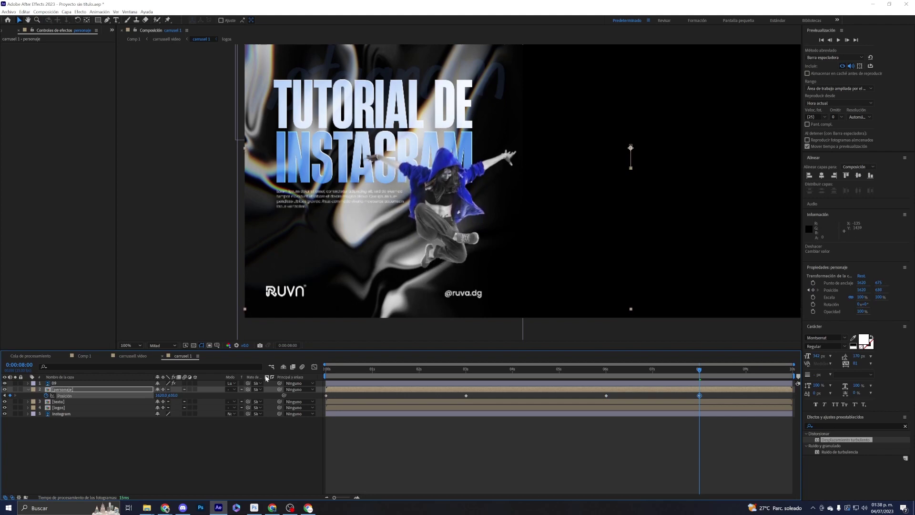
Copy the first Position keyframe to the end of the composition and preview the floating dancer.
{"action": "left_click_drag", "start_coordinate": [331, 395], "coordinate": [333, 394]}
{"action": "key", "text": "ctrl+c"}
{"action": "key", "text": "space"}
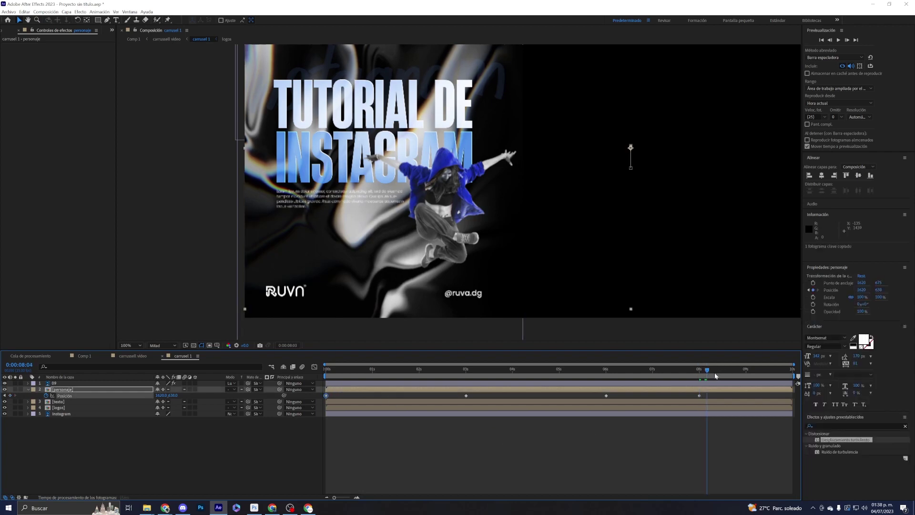
{"action": "key", "text": "ctrl+v"}
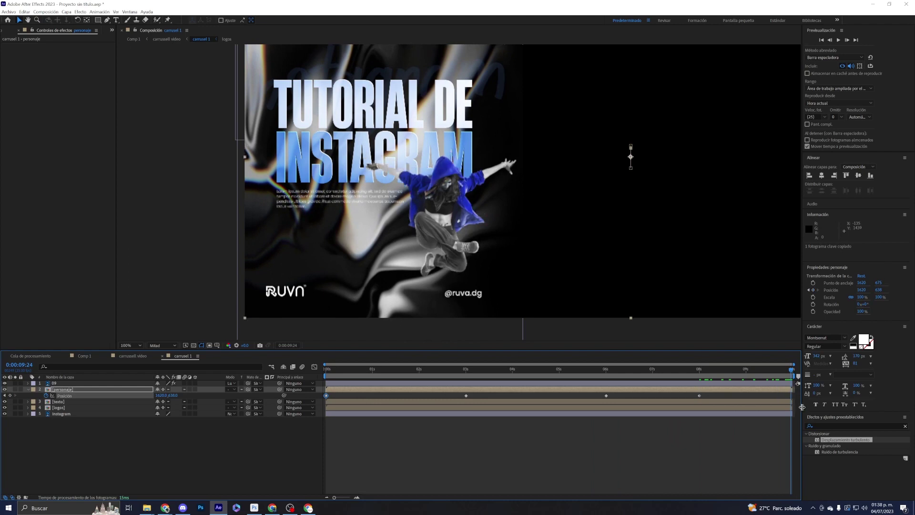
{"action": "key", "text": "space"}
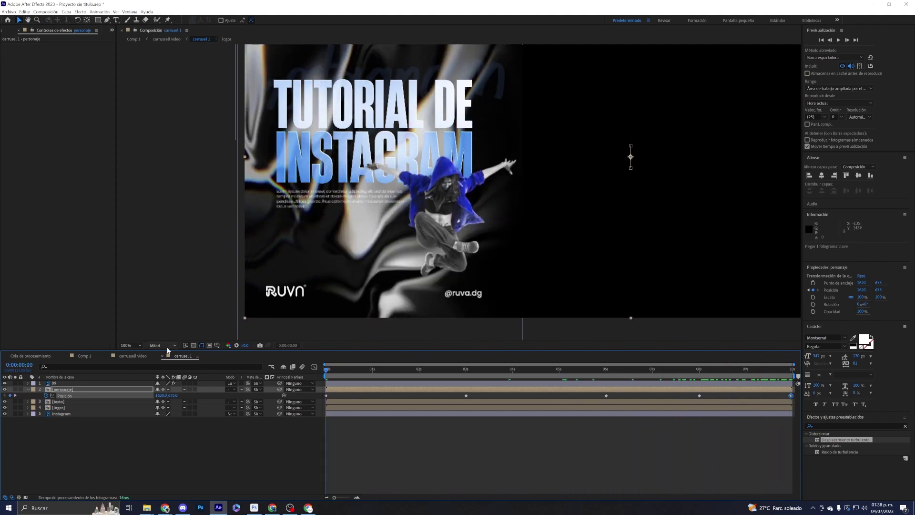
{"action": "key", "text": "space"}
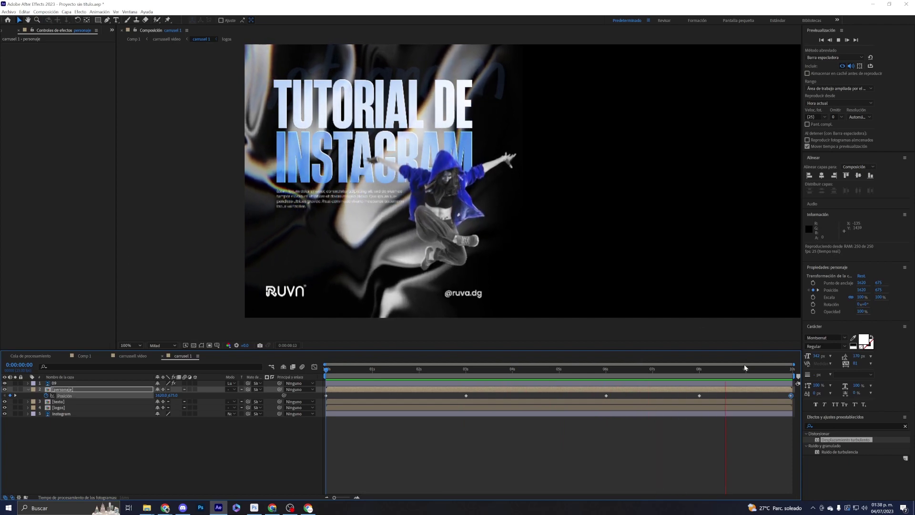
{"action": "key", "text": "space"}
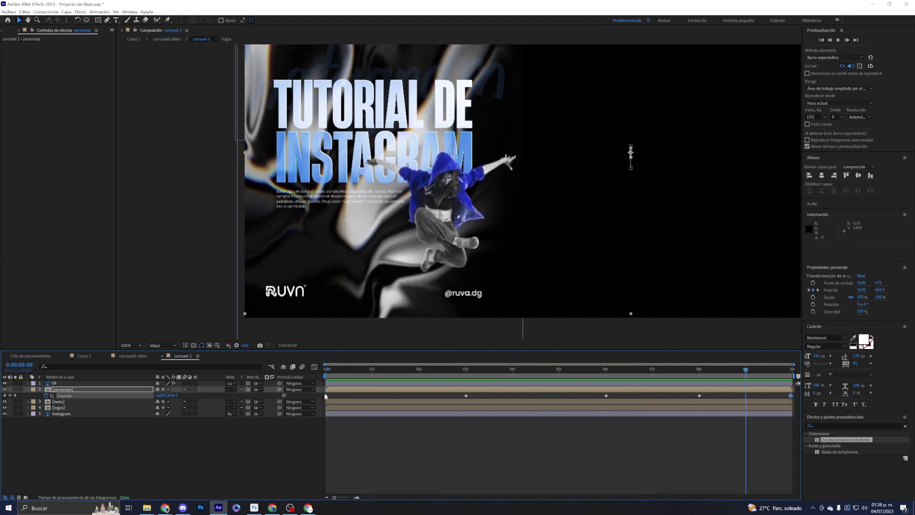
{"action": "left_click", "coordinate": [325, 395]}
{"action": "left_click_drag", "start_coordinate": [790, 424], "coordinate": [318, 387]}
{"action": "key", "text": "F9"}
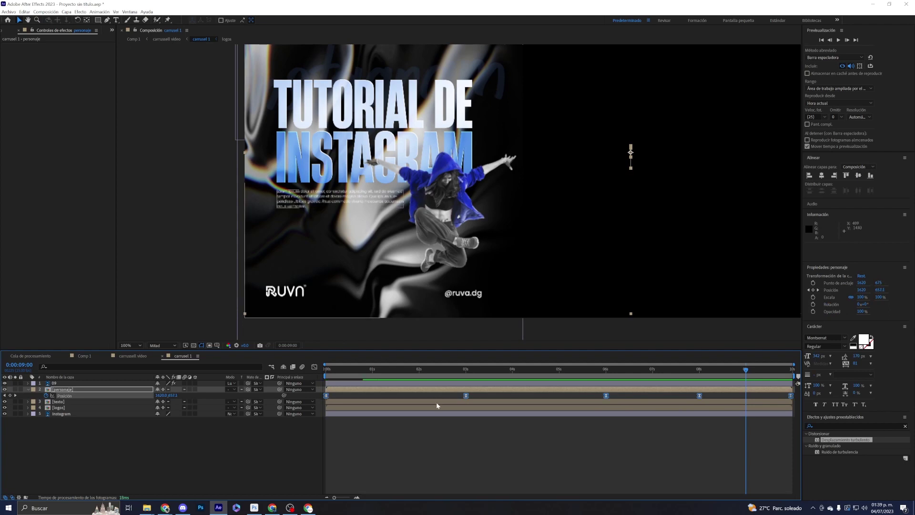
{"action": "left_click", "coordinate": [329, 371]}
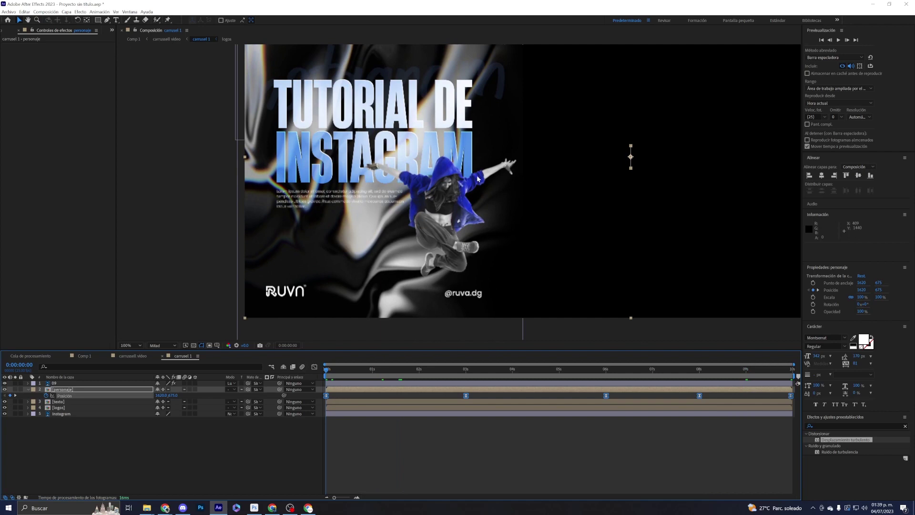
{"action": "key", "text": "space"}
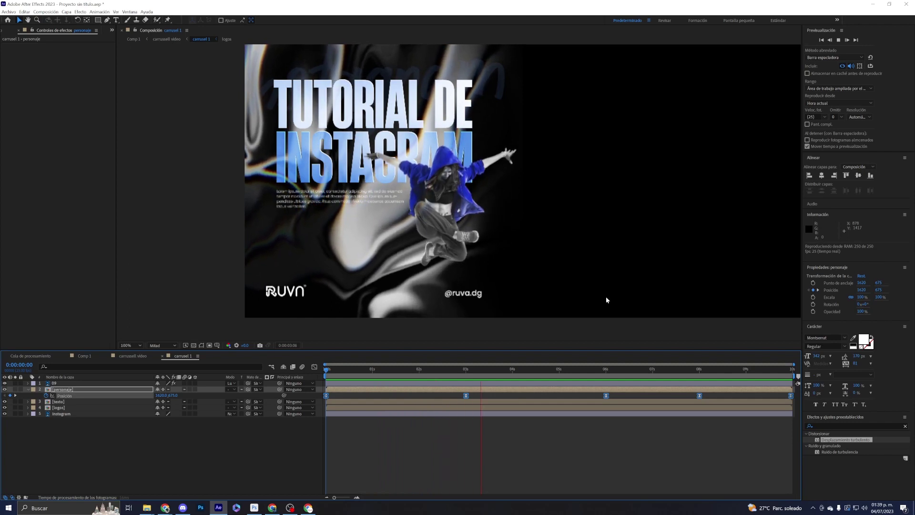
{"action": "key", "text": "space"}
{"action": "scroll", "coordinate": [430, 208], "scroll_direction": "down", "scroll_amount": 2}
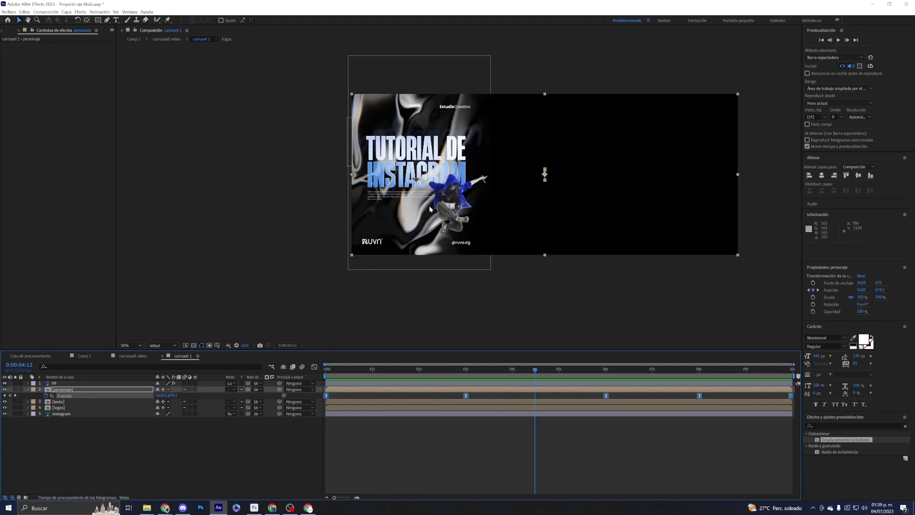
{"action": "scroll", "coordinate": [453, 182], "scroll_direction": "up", "scroll_amount": 2}
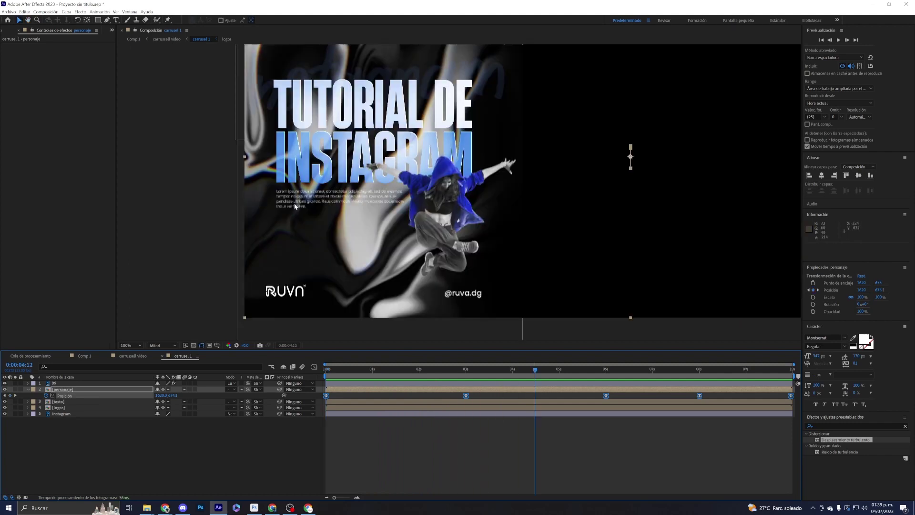
{"action": "left_click", "coordinate": [58, 402]}
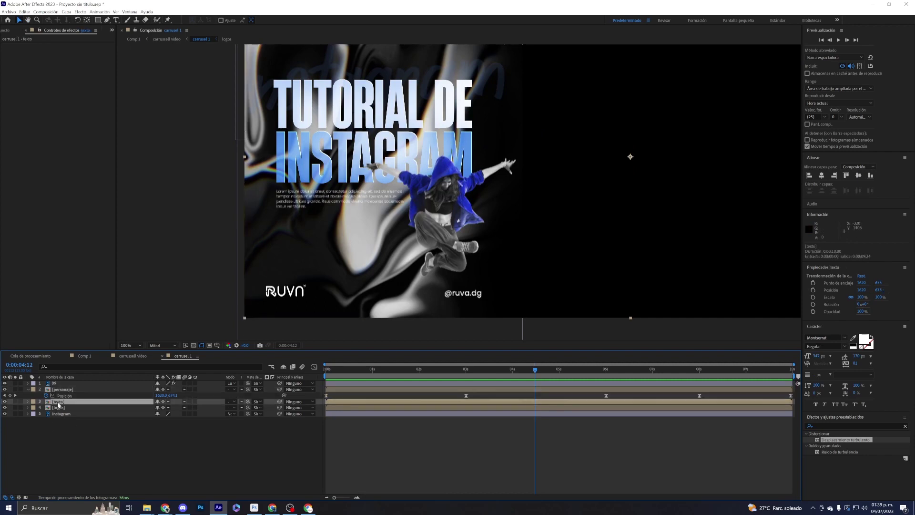
{"action": "left_click", "coordinate": [5, 402]}
{"action": "left_click", "coordinate": [4, 402]}
Open the texto precomp, frame the headline, and select the Lorem ipsum paragraph layer.
{"action": "double_click", "coordinate": [59, 402]}
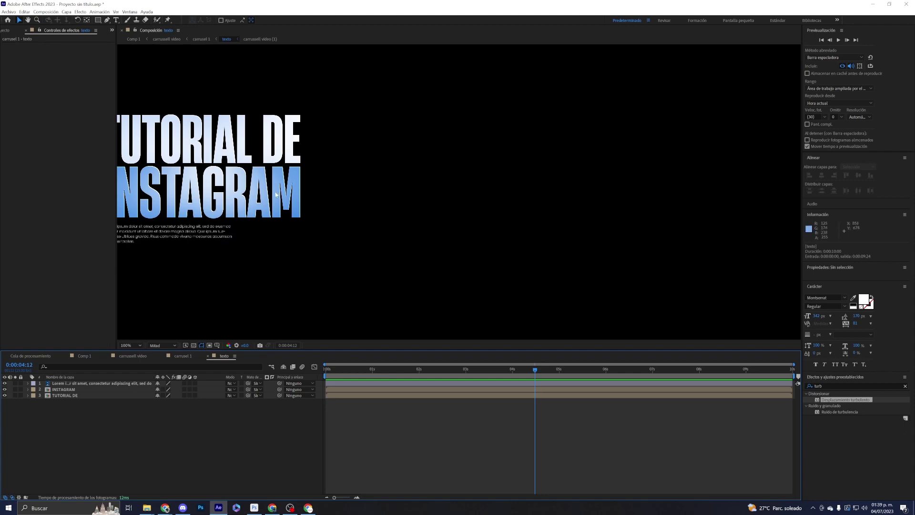
{"action": "left_click_drag", "start_coordinate": [242, 160], "coordinate": [378, 149]}
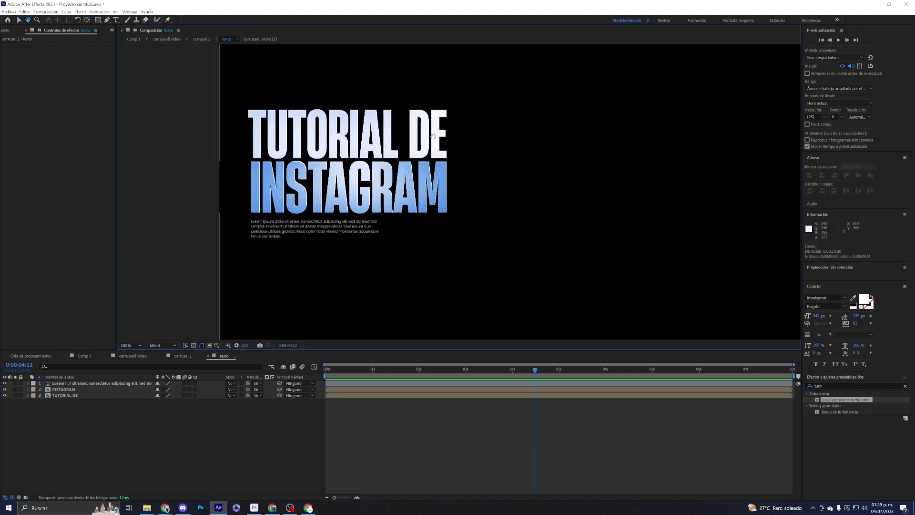
{"action": "mouse_move", "coordinate": [508, 169]}
{"action": "left_mouse_down"}
{"action": "mouse_move", "coordinate": [575, 169]}
{"action": "mouse_move", "coordinate": [611, 217]}
{"action": "mouse_move", "coordinate": [254, 218]}
{"action": "mouse_move", "coordinate": [580, 185]}
{"action": "mouse_move", "coordinate": [538, 172]}
{"action": "left_mouse_up"}
{"action": "left_click", "coordinate": [50, 384]}
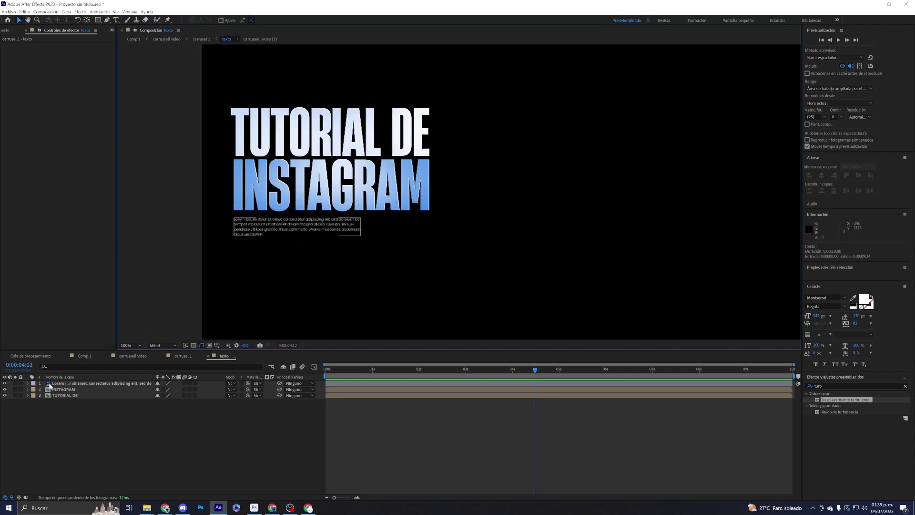
{"action": "left_click", "coordinate": [71, 384]}
{"action": "left_click", "coordinate": [5, 384]}
{"action": "left_click", "coordinate": [4, 384]}
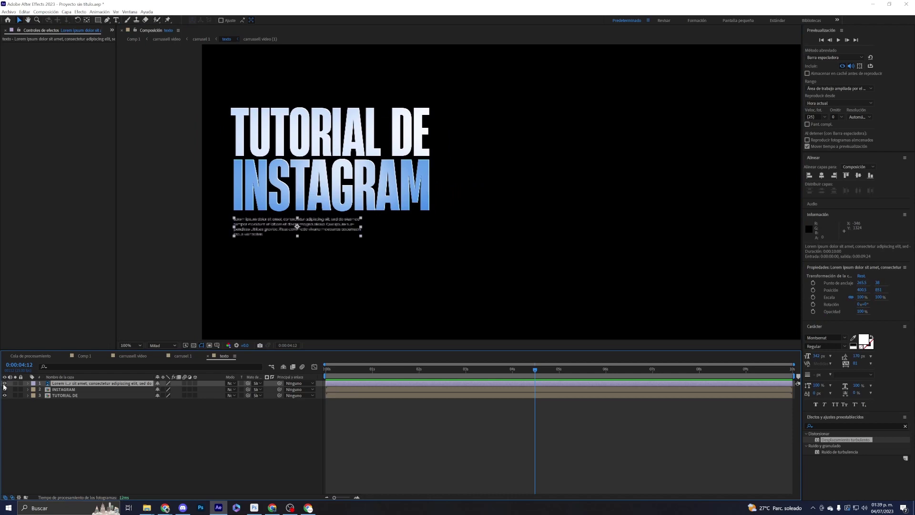
Convert the Lorem ipsum paragraph layer via Crear > Convertir a texto editable.
{"action": "right_click", "coordinate": [119, 386]}
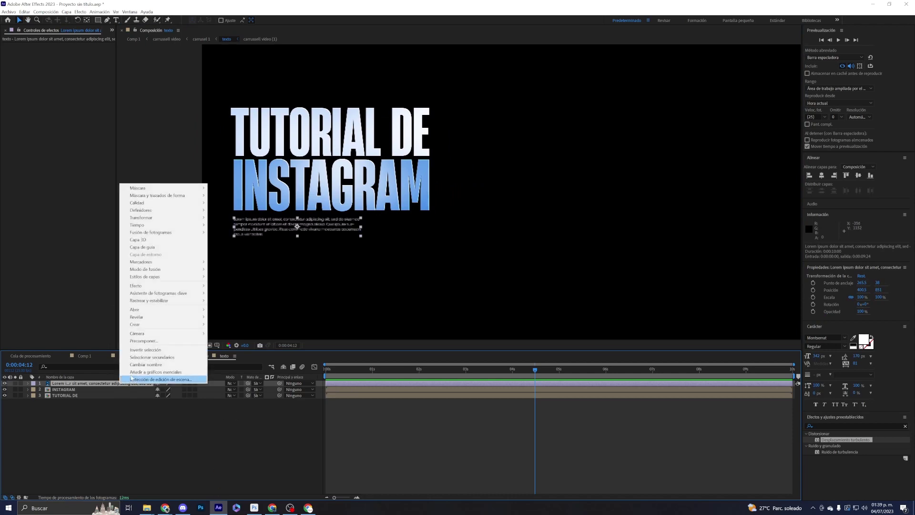
{"action": "mouse_move", "coordinate": [144, 325]}
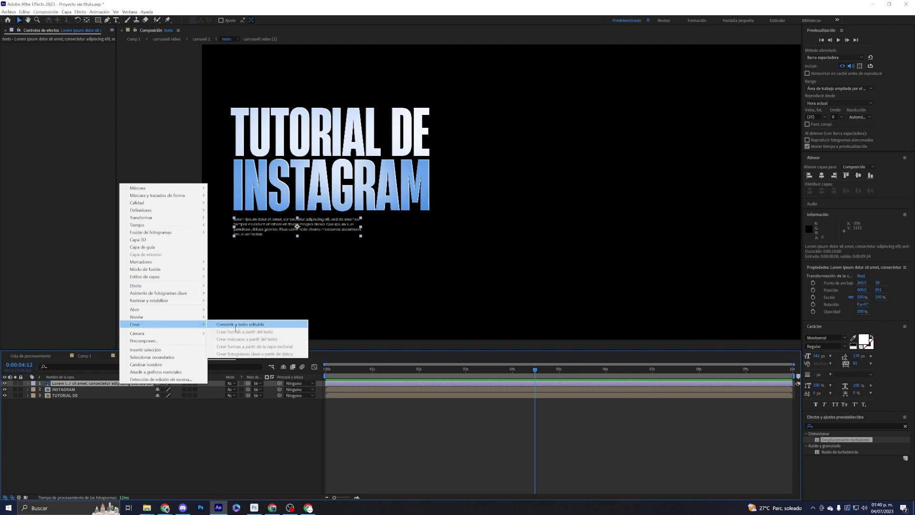
{"action": "left_click", "coordinate": [64, 387]}
{"action": "left_click", "coordinate": [5, 383]}
{"action": "left_click", "coordinate": [4, 383]}
{"action": "right_click", "coordinate": [75, 385]}
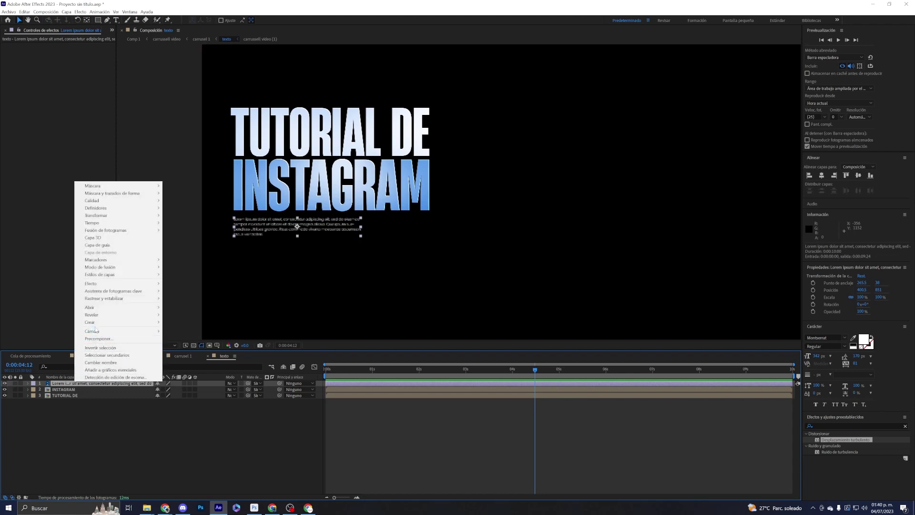
{"action": "mouse_move", "coordinate": [97, 324]}
{"action": "left_click", "coordinate": [207, 323]}
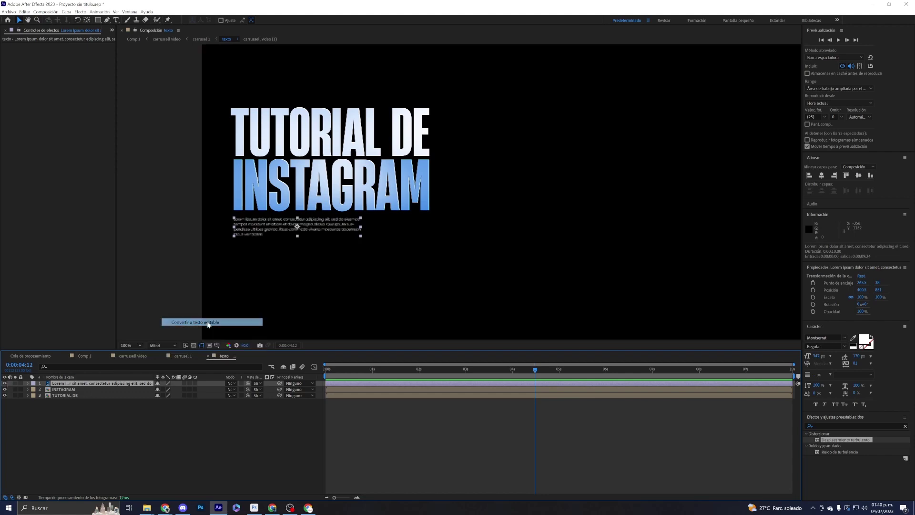
Enter the new text layer to select part of the paragraph, then return to the Selection tool.
{"action": "double_click", "coordinate": [50, 384]}
{"action": "left_click_drag", "start_coordinate": [285, 236], "coordinate": [223, 220]}
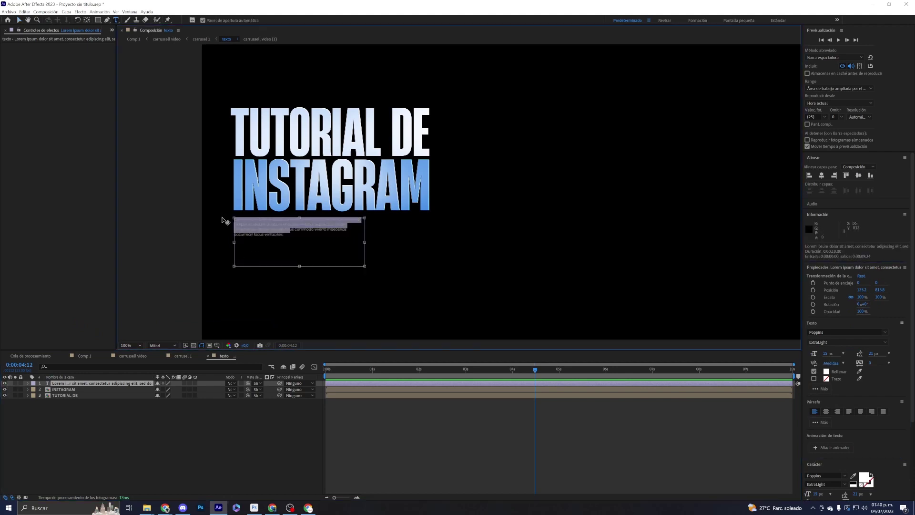
{"action": "left_click", "coordinate": [94, 451]}
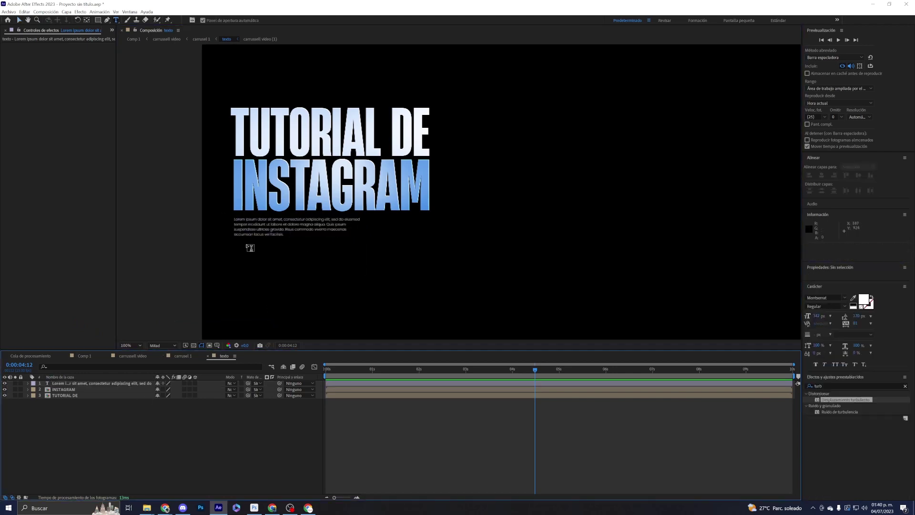
{"action": "left_click", "coordinate": [56, 385]}
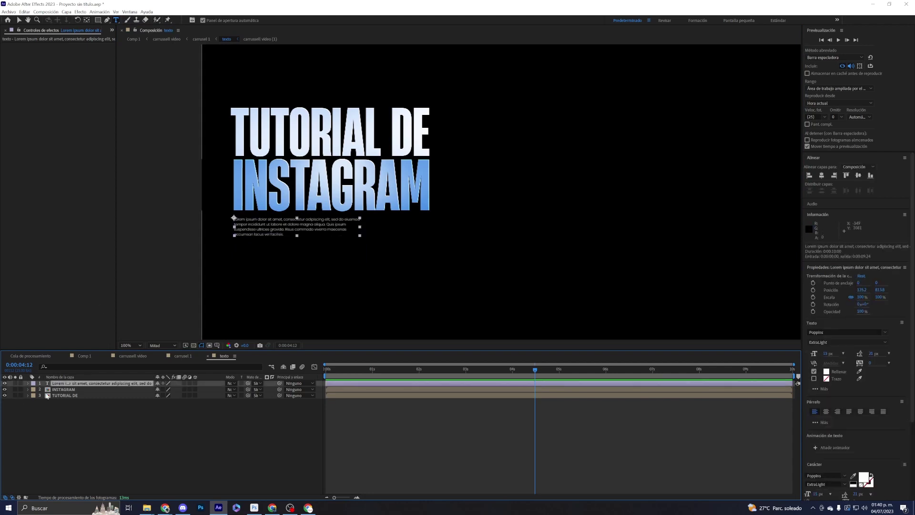
{"action": "left_click", "coordinate": [19, 21]}
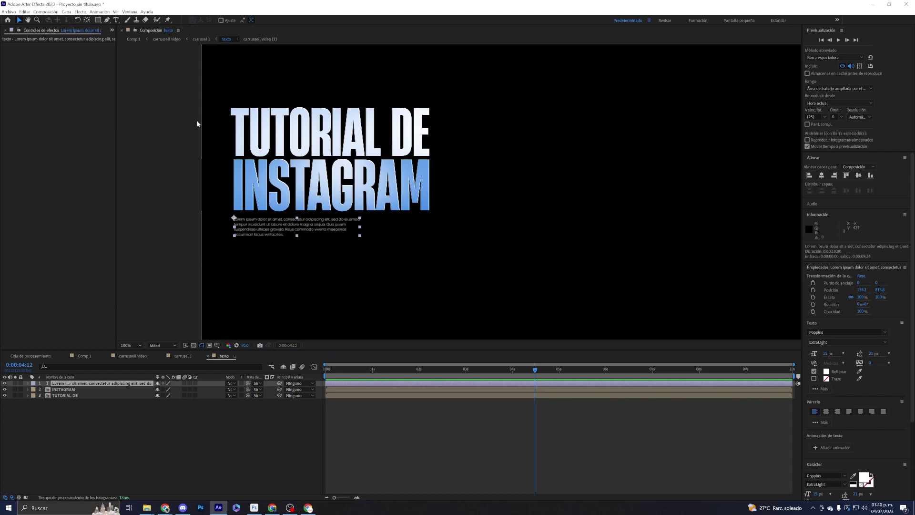
With the paragraph layer selected, open the Animation Composer 3 panel and center it.
{"action": "left_click", "coordinate": [131, 12]}
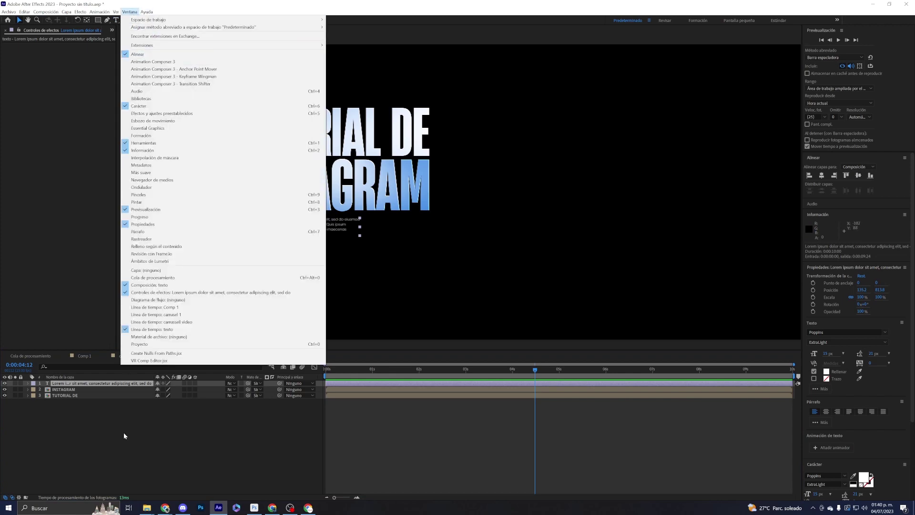
{"action": "left_click", "coordinate": [107, 410]}
{"action": "left_click", "coordinate": [103, 383]}
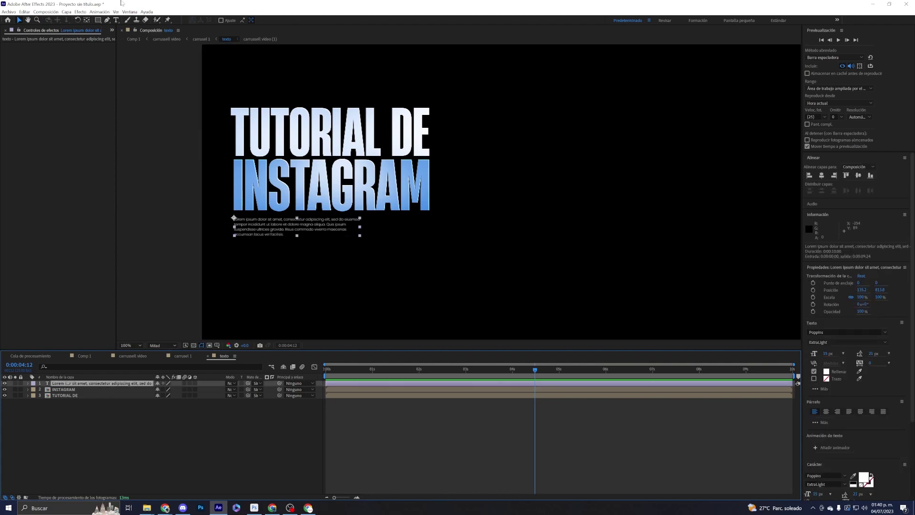
{"action": "left_click", "coordinate": [132, 12]}
{"action": "left_click", "coordinate": [160, 62]}
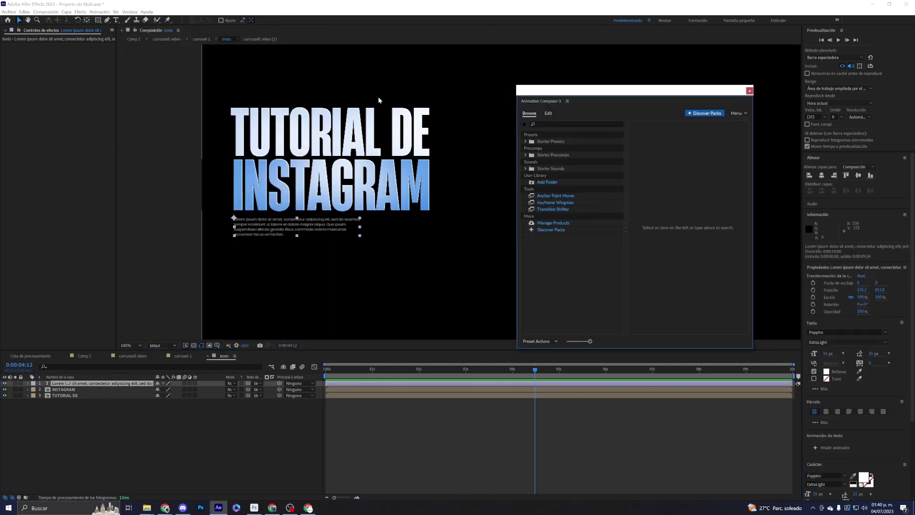
{"action": "left_click_drag", "start_coordinate": [562, 95], "coordinate": [488, 70]}
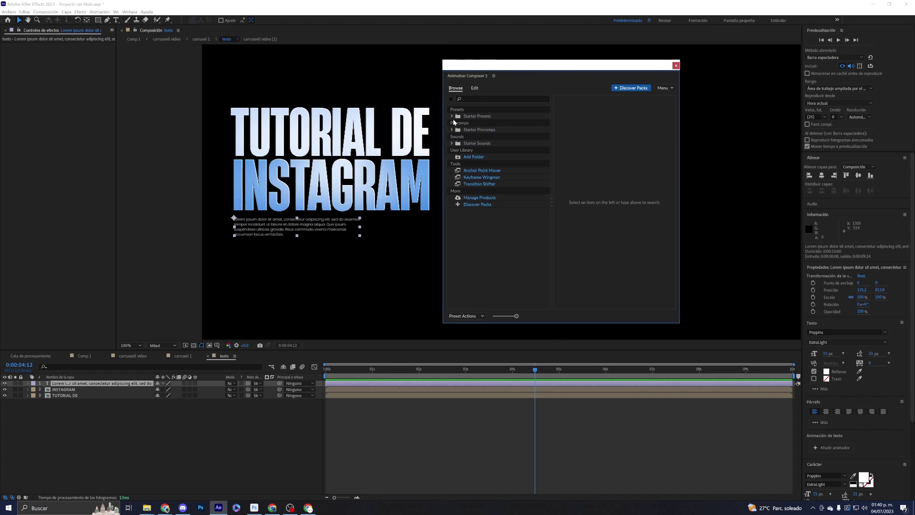
Expand Starter Presets and preview Transitions - 2D Layer presets like Bounce Scale and Ease Position & Rotate.
{"action": "left_click", "coordinate": [452, 117]}
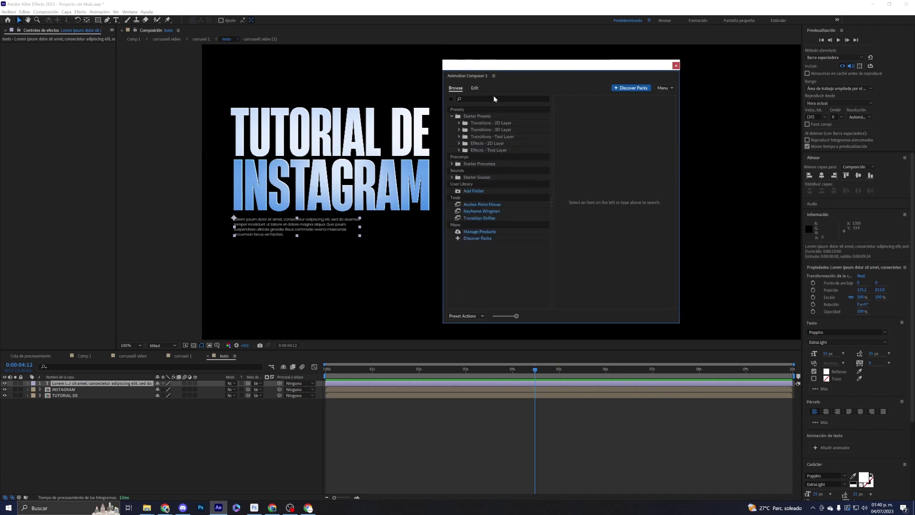
{"action": "left_click", "coordinate": [468, 113]}
{"action": "left_click", "coordinate": [468, 113]}
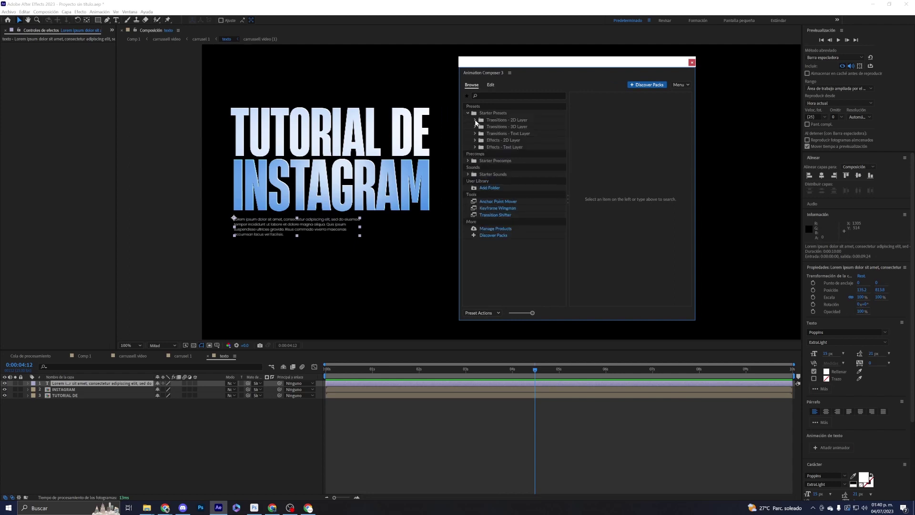
{"action": "left_click", "coordinate": [475, 121]}
{"action": "left_click", "coordinate": [511, 127]}
{"action": "mouse_move", "coordinate": [582, 136]}
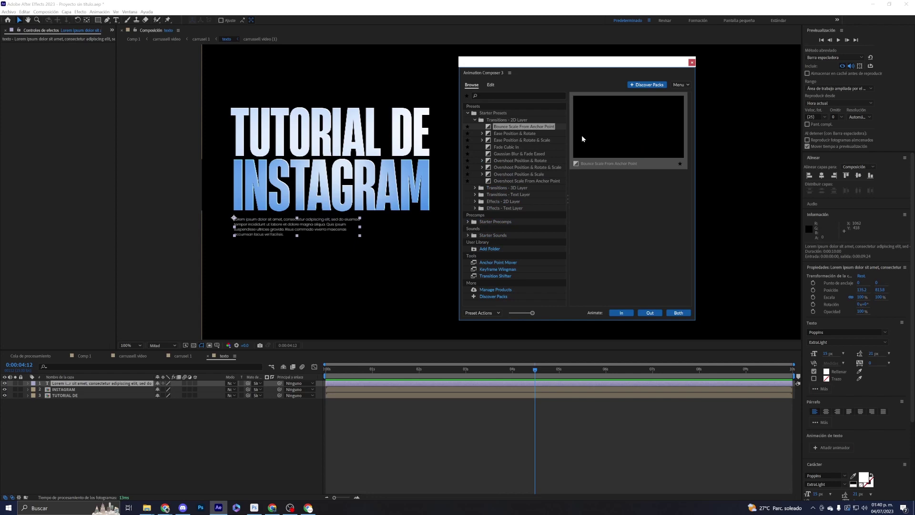
{"action": "left_click", "coordinate": [508, 135]}
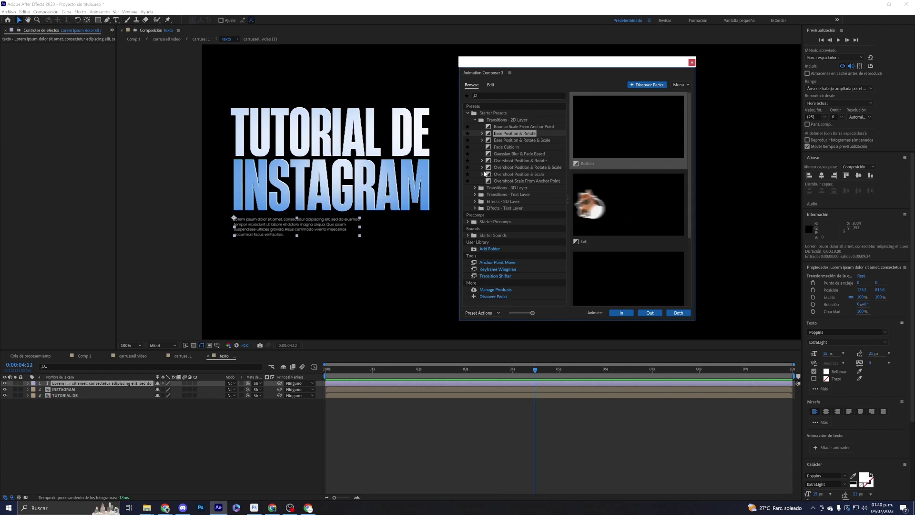
{"action": "left_click", "coordinate": [475, 120]}
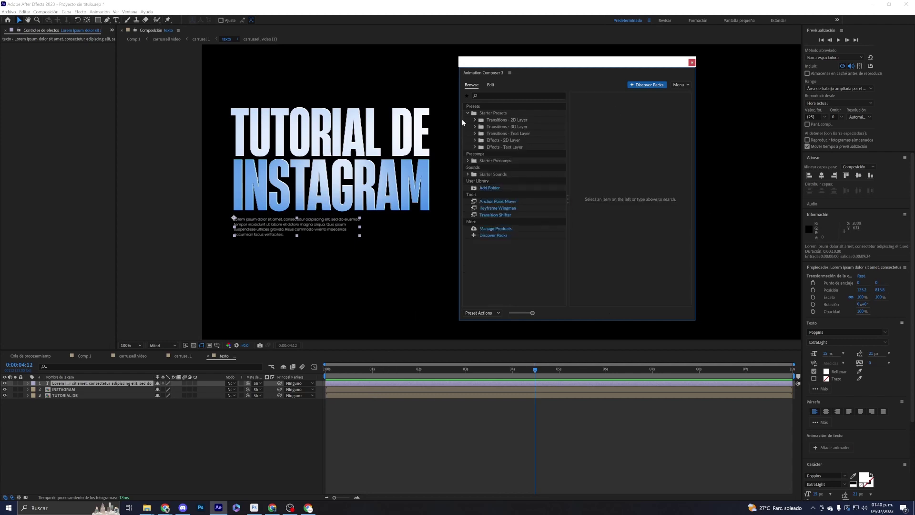
In Transitions - Text Layer, choose Fade Characters Together with the From Start variant.
{"action": "left_click", "coordinate": [491, 126]}
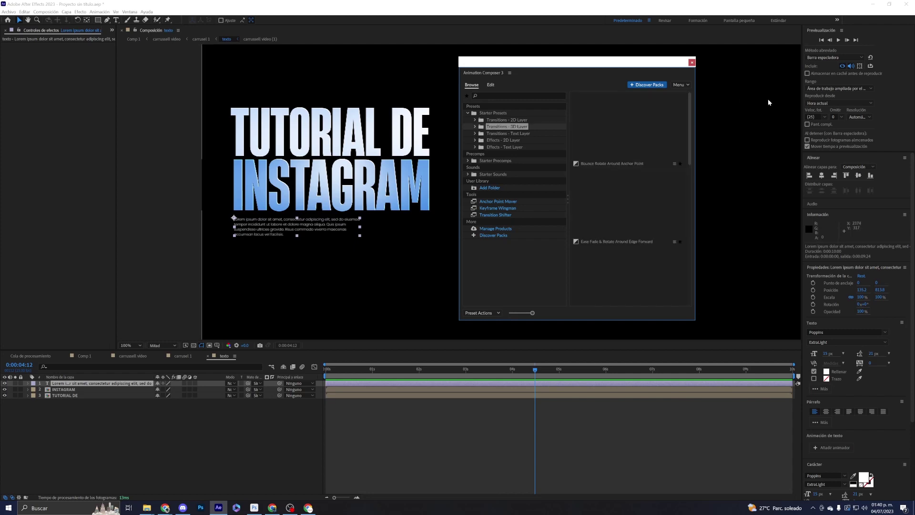
{"action": "left_click", "coordinate": [477, 134]}
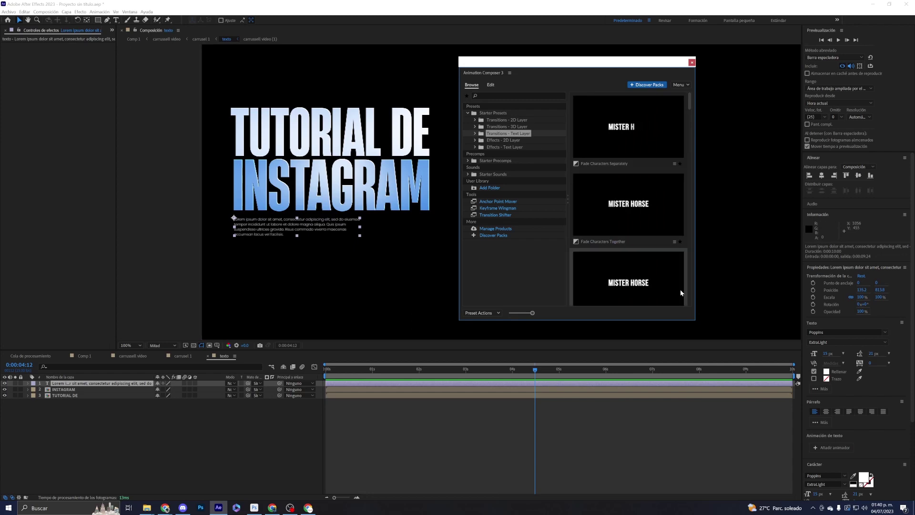
{"action": "scroll", "coordinate": [655, 242], "scroll_direction": "down", "scroll_amount": 2}
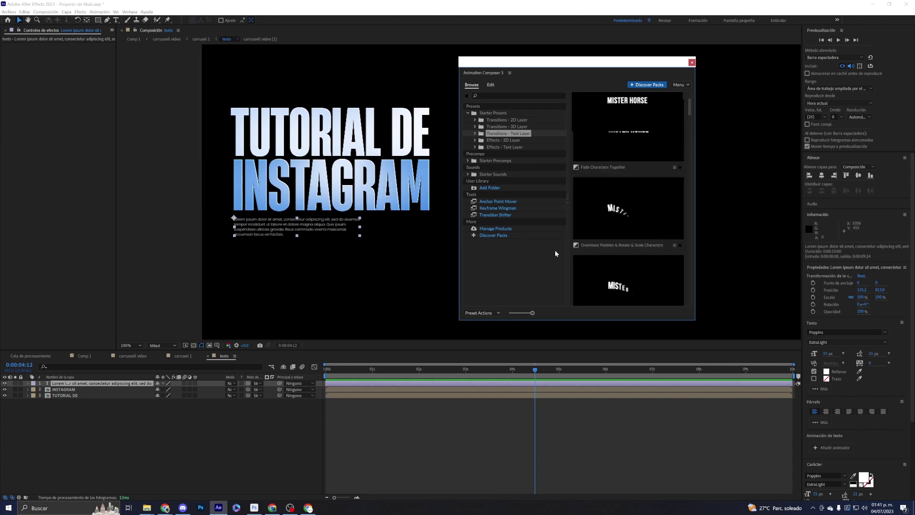
{"action": "scroll", "coordinate": [606, 218], "scroll_direction": "up", "scroll_amount": 2}
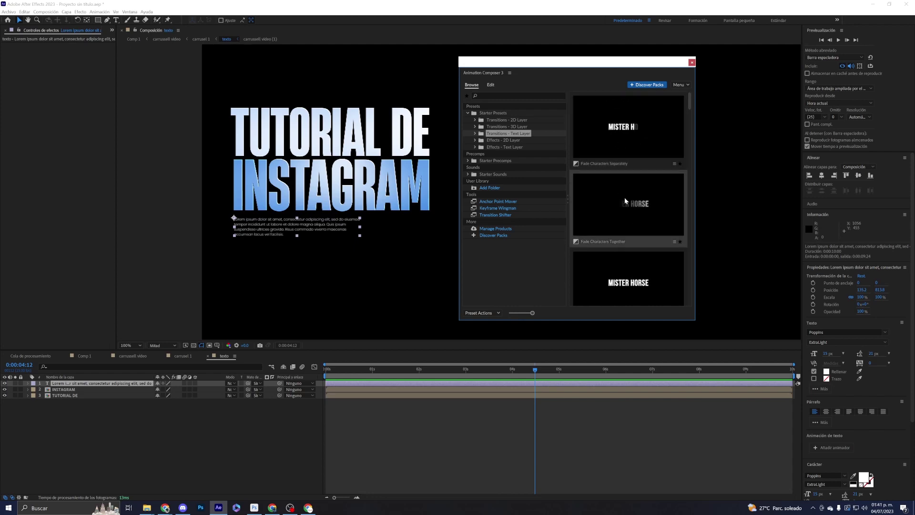
{"action": "left_click", "coordinate": [622, 204]}
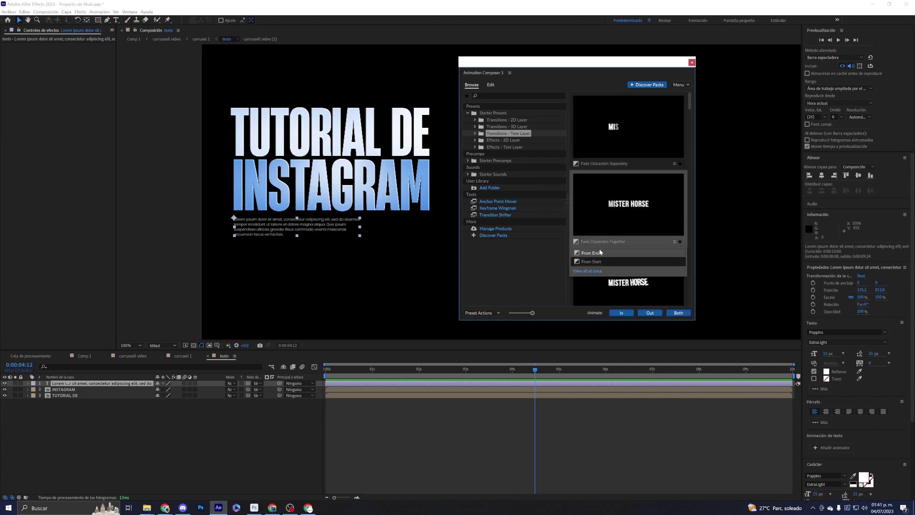
{"action": "left_click", "coordinate": [598, 261]}
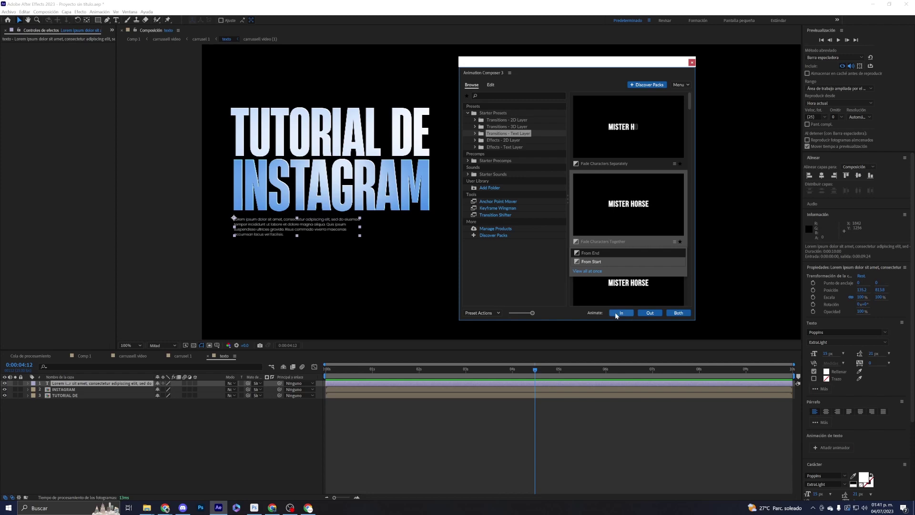
Apply Fade Characters Together as both intro and outro, then close Animation Composer.
{"action": "left_click", "coordinate": [680, 313]}
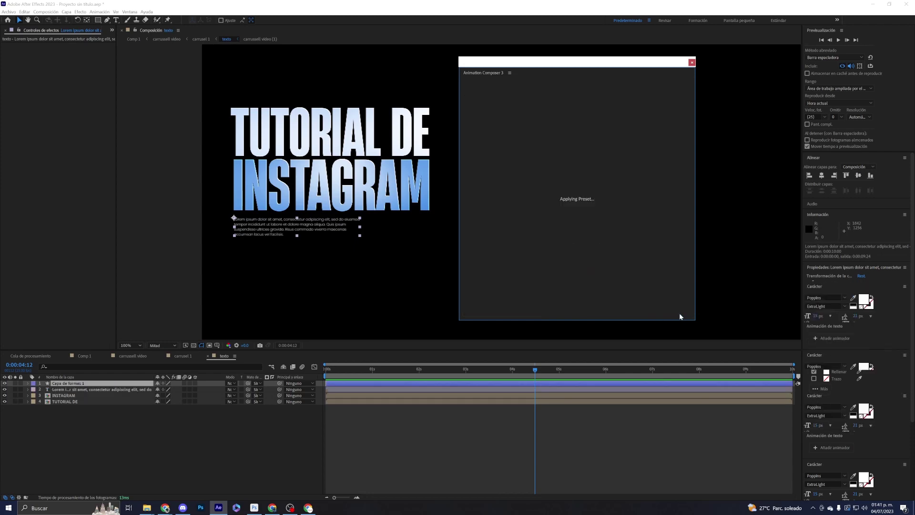
{"action": "left_click", "coordinate": [692, 63]}
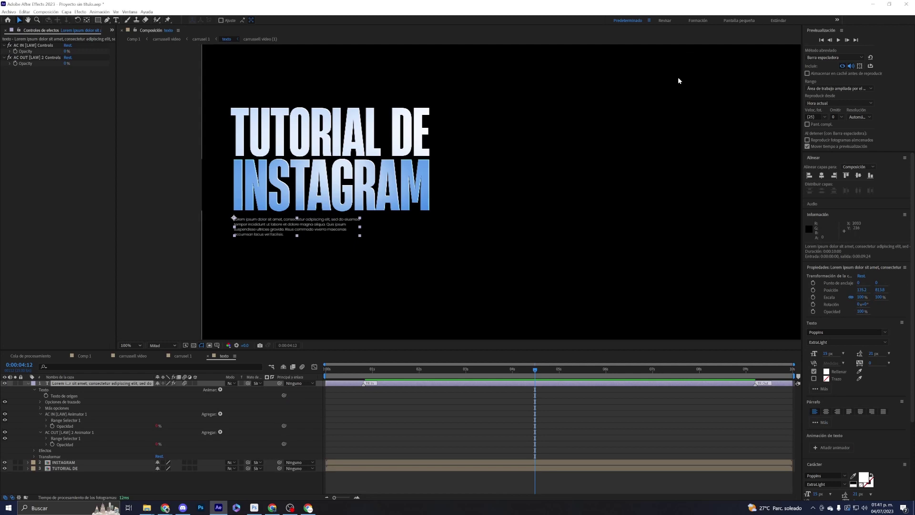
{"action": "left_click", "coordinate": [535, 373]}
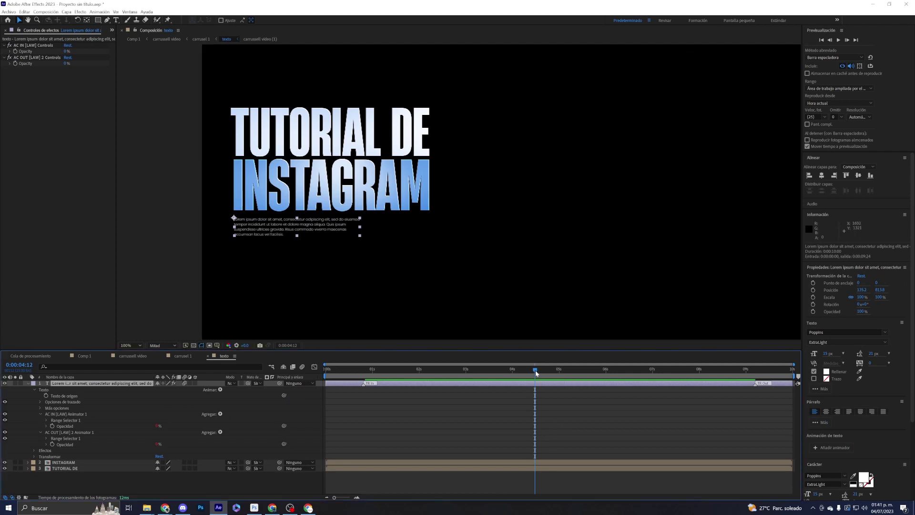
Preview the body text fading in and out from the start of the texto composition.
{"action": "left_click_drag", "start_coordinate": [354, 370], "coordinate": [305, 371]}
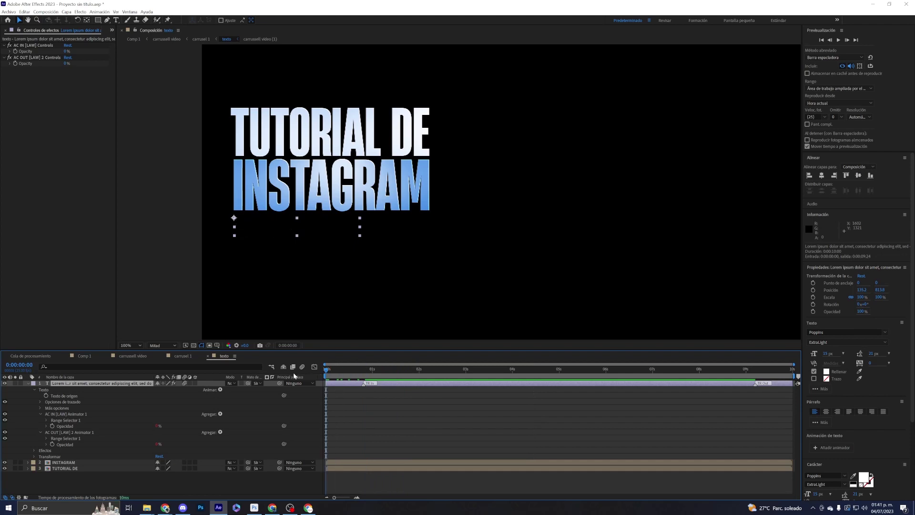
{"action": "key", "text": "space"}
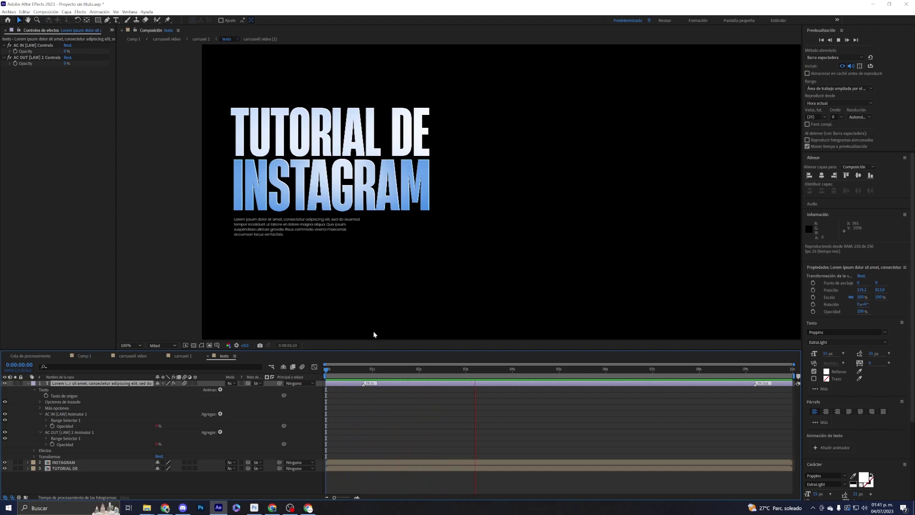
{"action": "left_click_drag", "start_coordinate": [719, 370], "coordinate": [723, 370]}
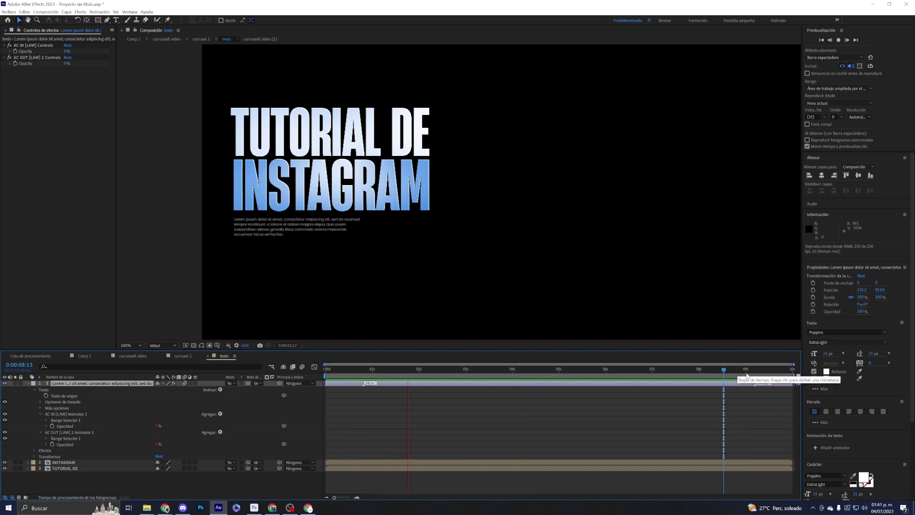
{"action": "key", "text": "space"}
{"action": "left_click_drag", "start_coordinate": [424, 370], "coordinate": [483, 370]}
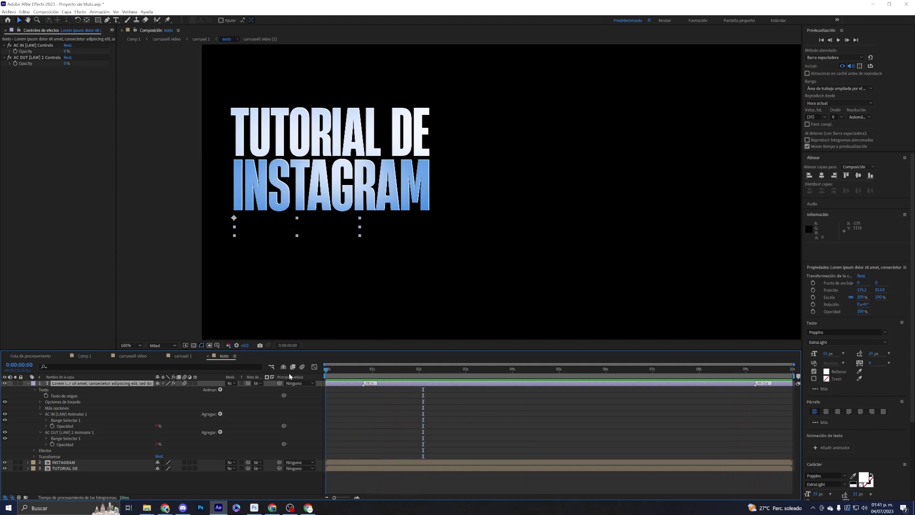
{"action": "key", "text": "Home"}
Preview Comp 1 from the start, then switch to the carrusell video composition.
{"action": "left_click", "coordinate": [85, 356]}
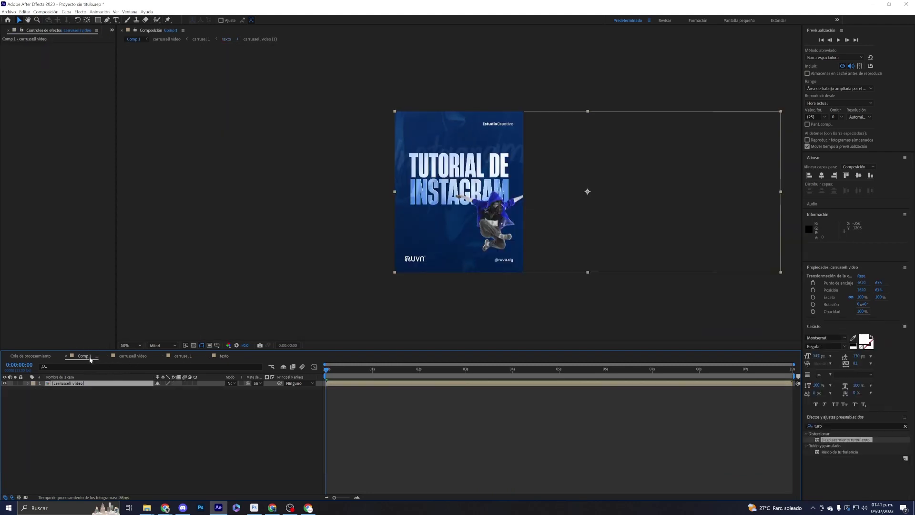
{"action": "left_click_drag", "start_coordinate": [327, 371], "coordinate": [228, 373]}
{"action": "key", "text": "space"}
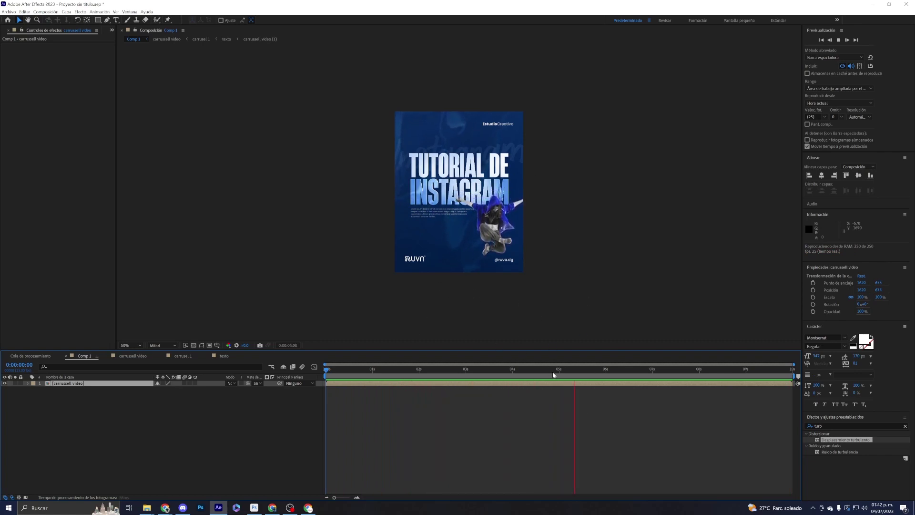
{"action": "left_click", "coordinate": [438, 368]}
{"action": "key", "text": "Home"}
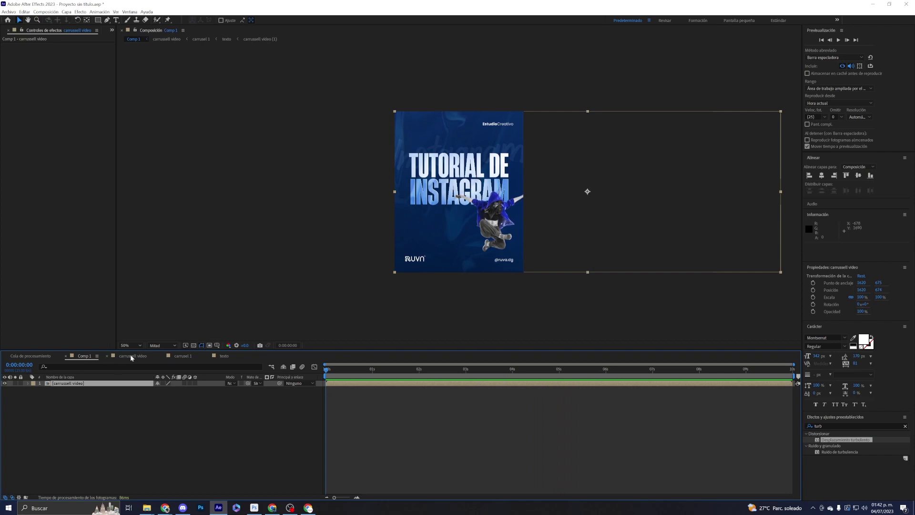
{"action": "left_click", "coordinate": [130, 356]}
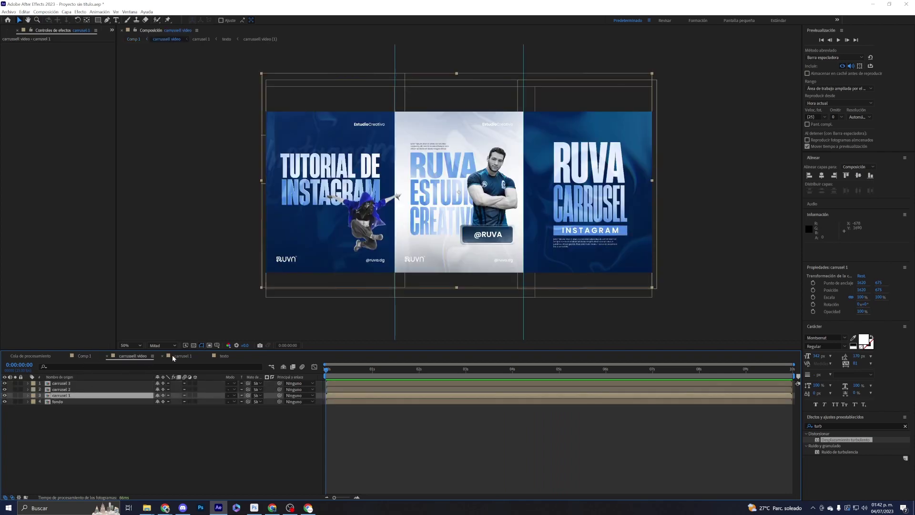
Open carrusel 1, enter the logos precomp, and select the Recurso 4@4x logo layer.
{"action": "left_click", "coordinate": [184, 356]}
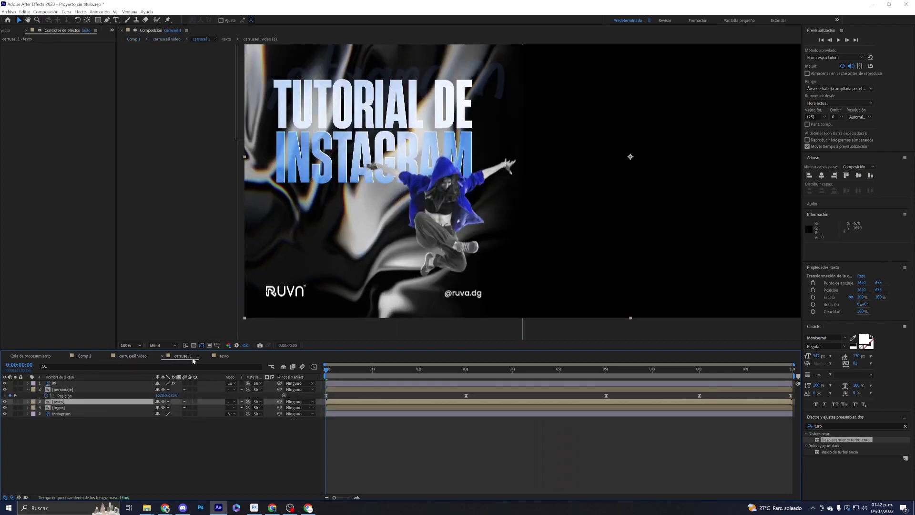
{"action": "left_click", "coordinate": [59, 408]}
{"action": "left_click", "coordinate": [4, 408]}
{"action": "left_click", "coordinate": [4, 408]}
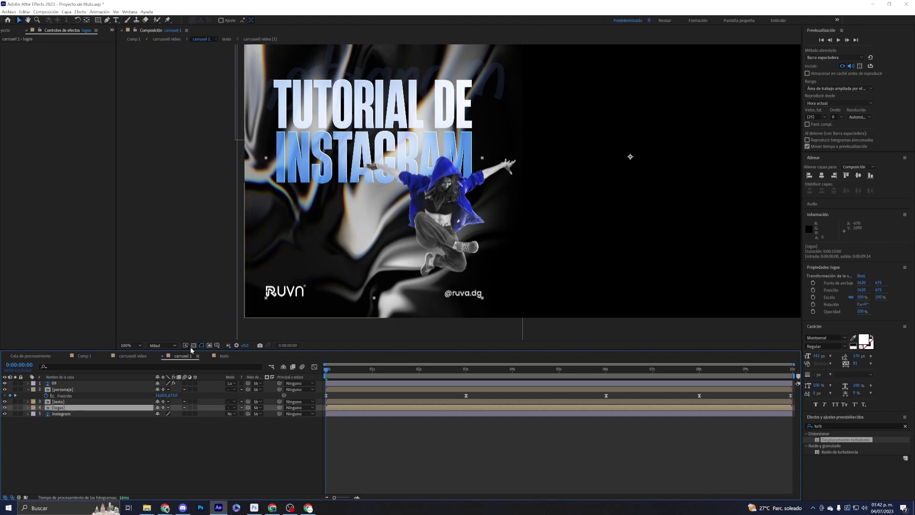
{"action": "scroll", "coordinate": [400, 237], "scroll_direction": "down", "scroll_amount": 2}
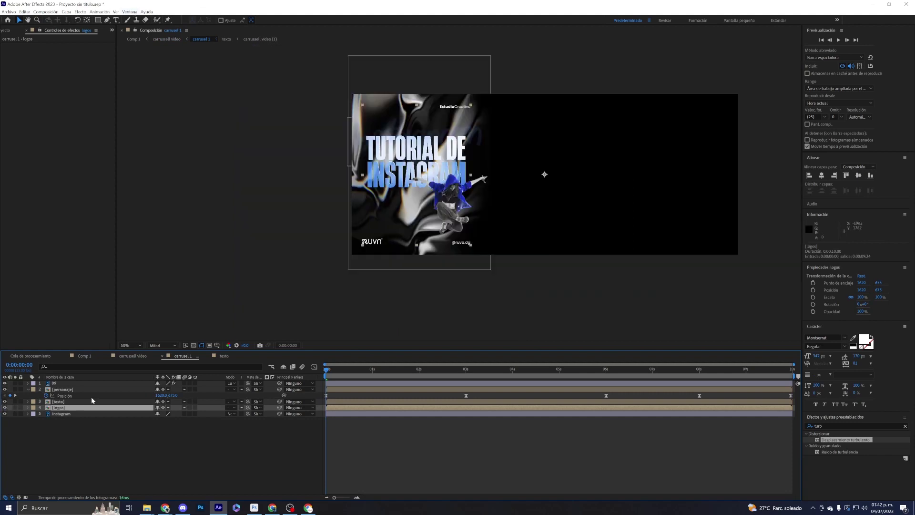
{"action": "double_click", "coordinate": [59, 408]}
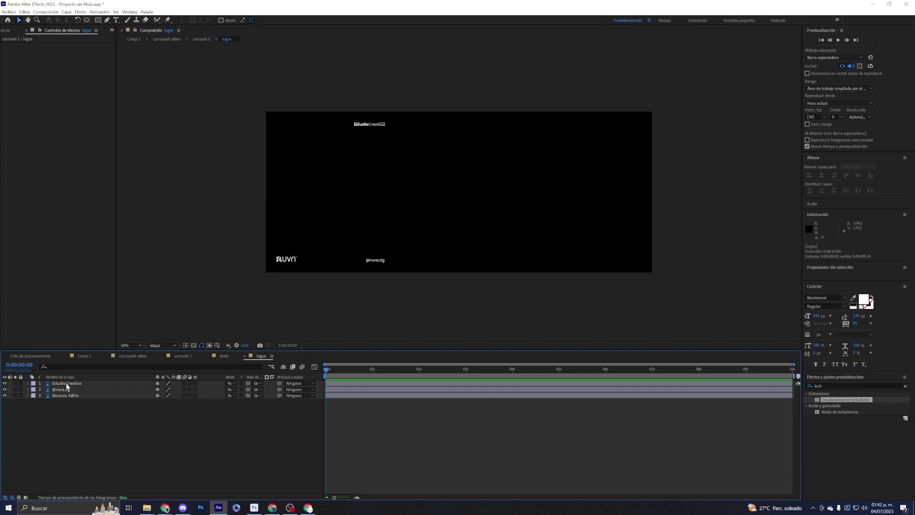
{"action": "left_click", "coordinate": [59, 385]}
{"action": "left_click", "coordinate": [65, 397]}
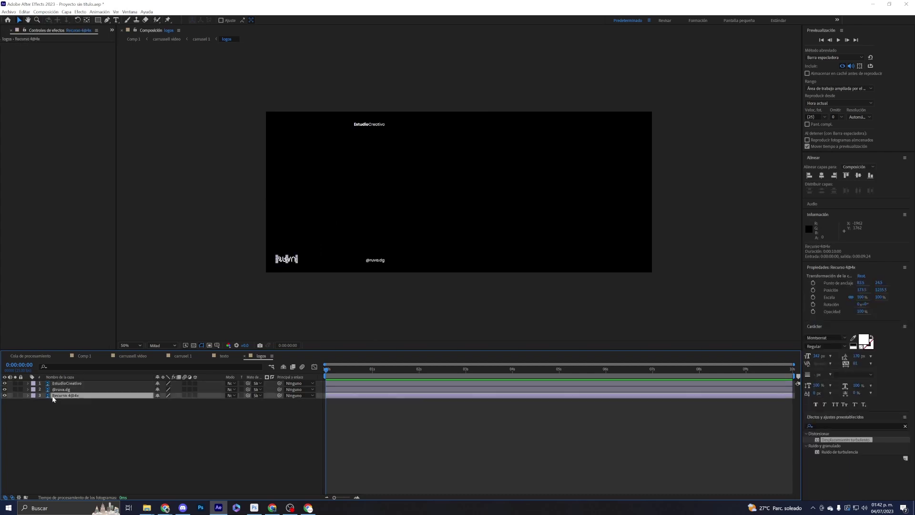
Apply Bounce Scale From Anchor Point as in and out animation, then return to Comp 1.
{"action": "left_click", "coordinate": [116, 12]}
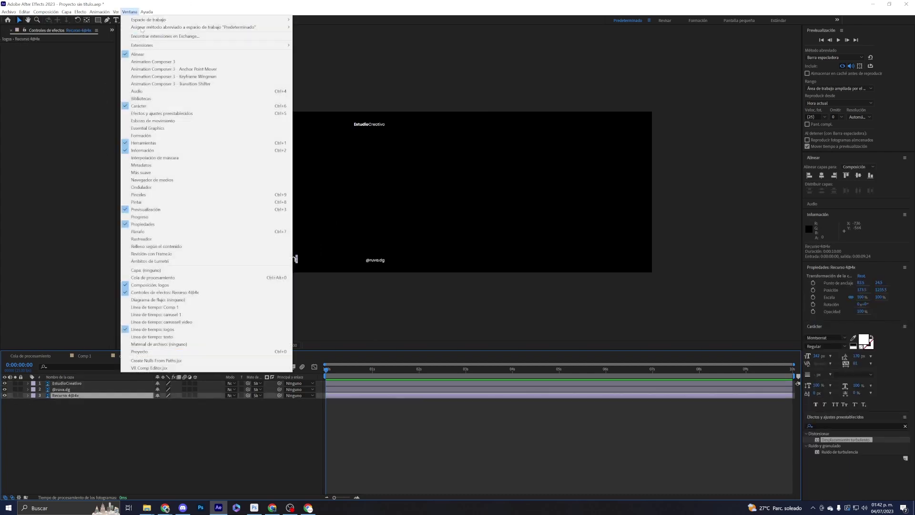
{"action": "left_click", "coordinate": [210, 62]}
{"action": "left_click", "coordinate": [500, 113]}
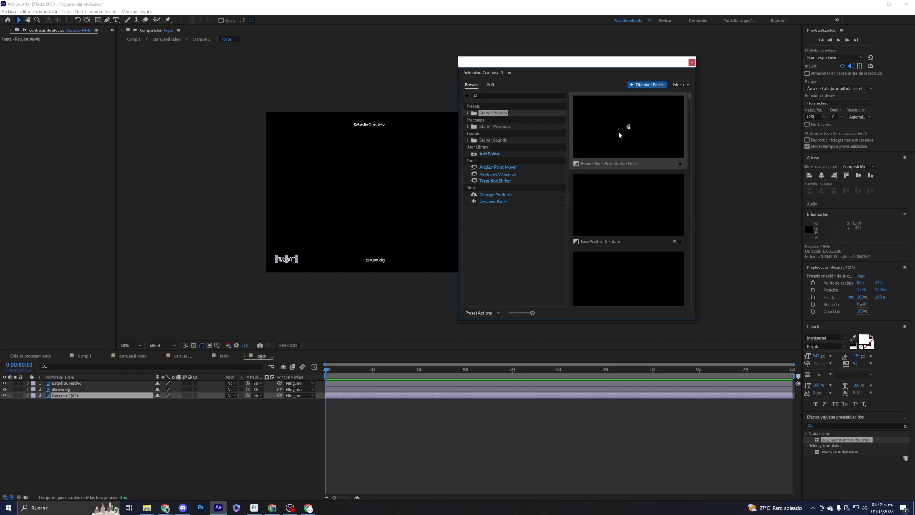
{"action": "left_click", "coordinate": [620, 125]}
{"action": "left_click", "coordinate": [677, 313]}
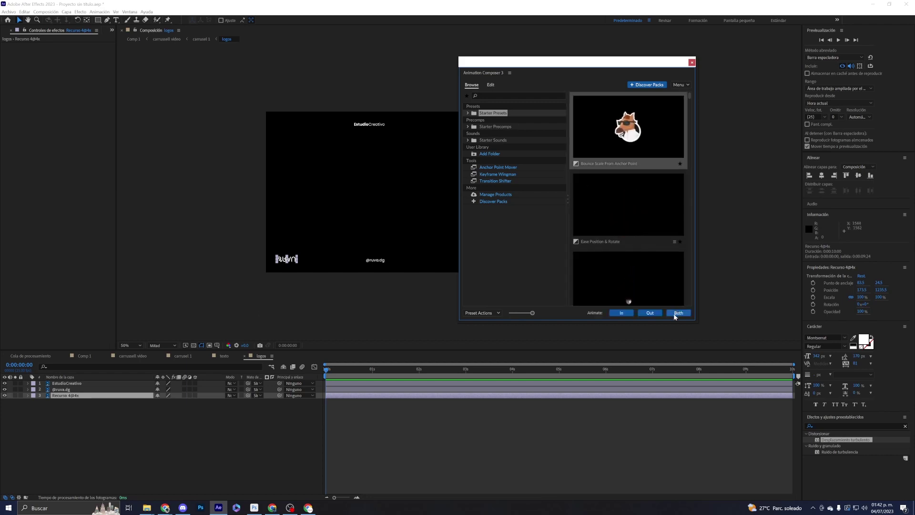
{"action": "left_click", "coordinate": [692, 62]}
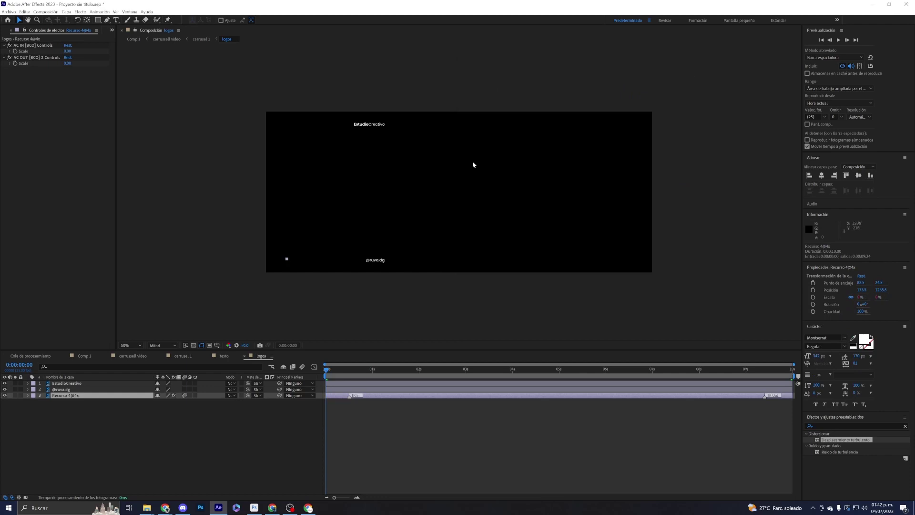
{"action": "left_click", "coordinate": [85, 356]}
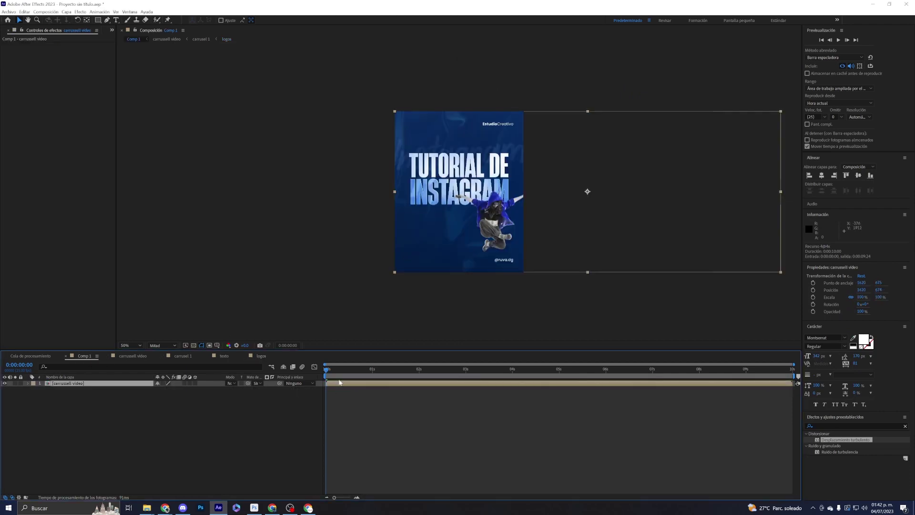
Deselect the carousel layer and preview Comp 1 from 1 second, then again from the start.
{"action": "key", "text": "ctrl+shift+a"}
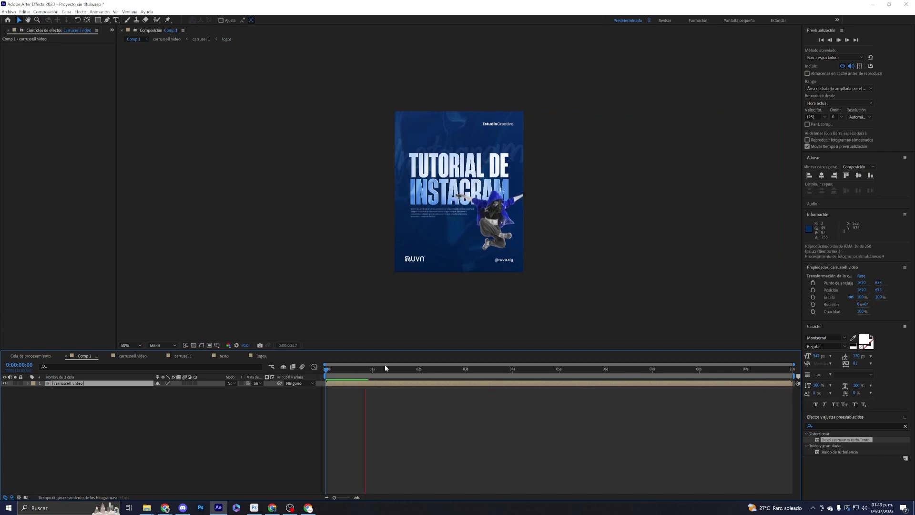
{"action": "left_click", "coordinate": [374, 371]}
{"action": "key", "text": "space"}
{"action": "key", "text": "space"}
{"action": "left_click_drag", "start_coordinate": [433, 373], "coordinate": [211, 360]}
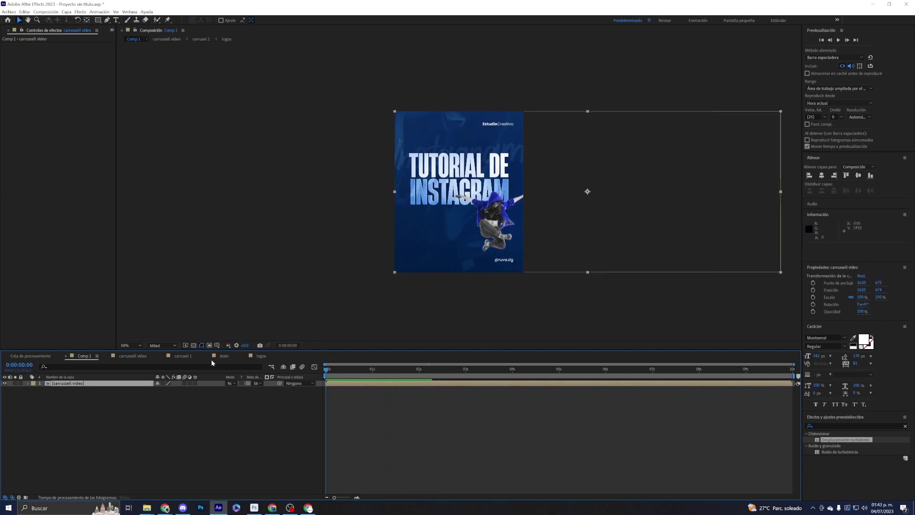
{"action": "key", "text": "space"}
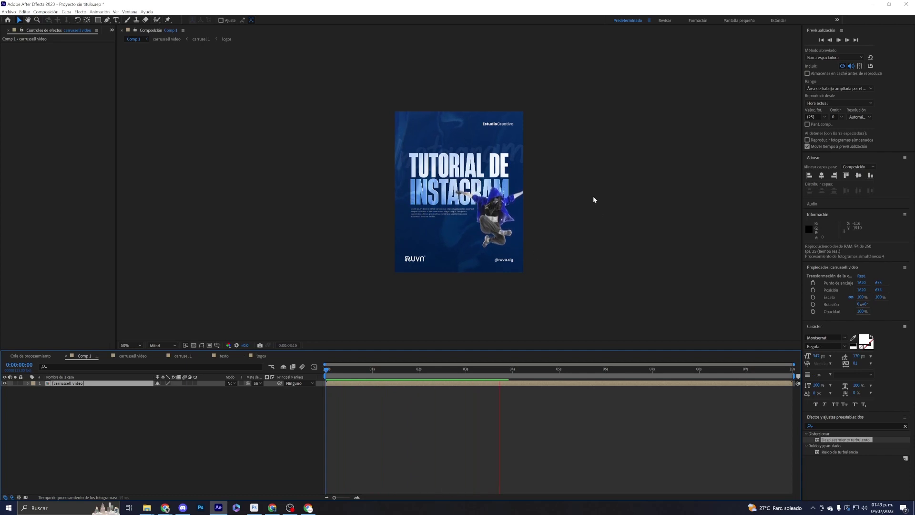
Preview the ending from 9 seconds, view at 100%, and open the carrusel 1 composition.
{"action": "left_click", "coordinate": [746, 369]}
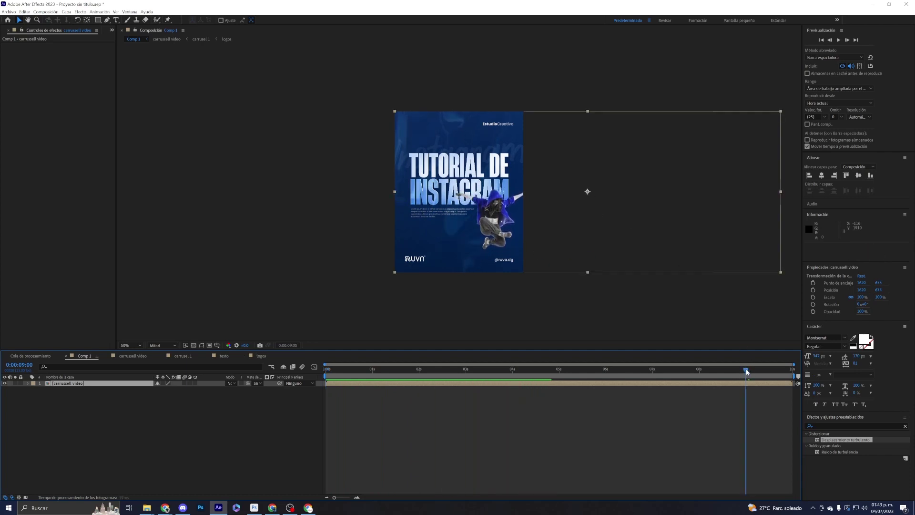
{"action": "key", "text": "space"}
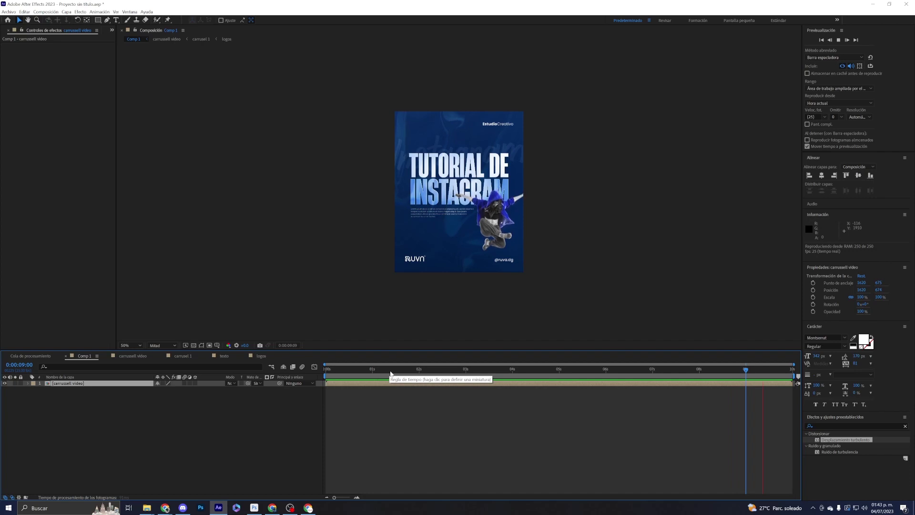
{"action": "key", "text": "space"}
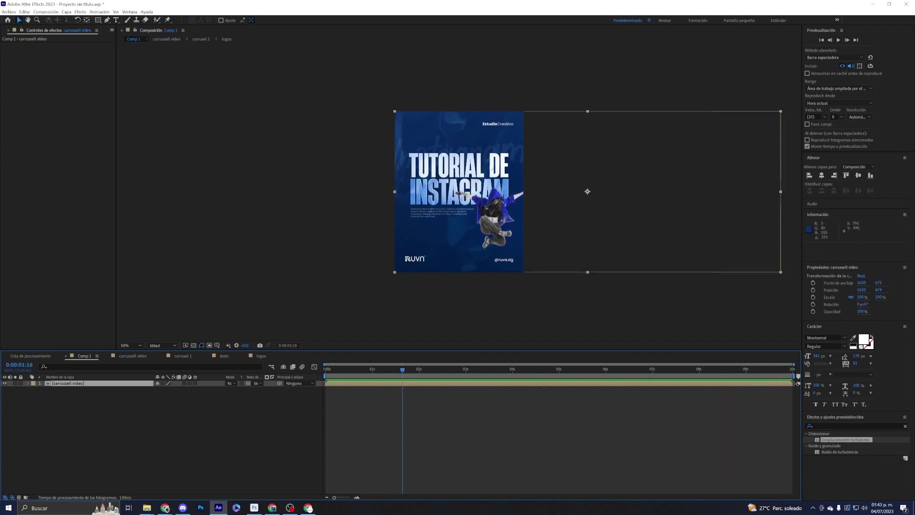
{"action": "key", "text": "period"}
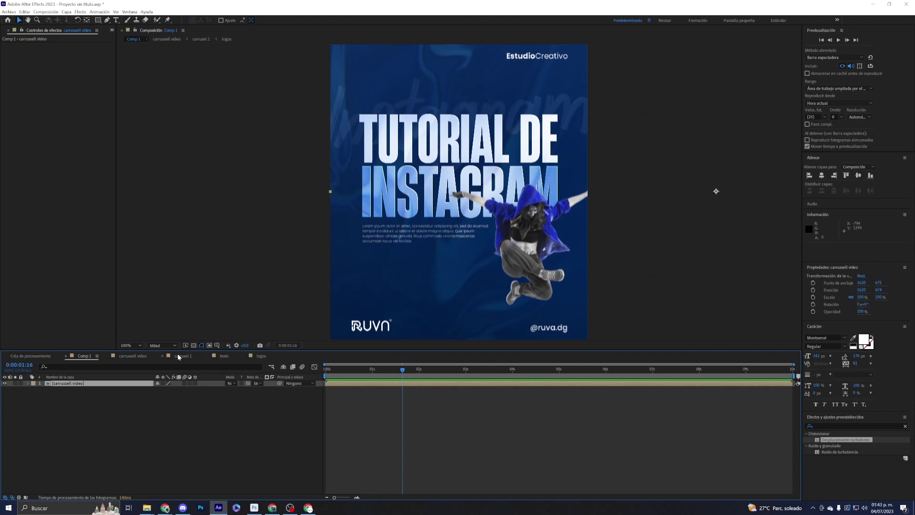
{"action": "left_click", "coordinate": [182, 356]}
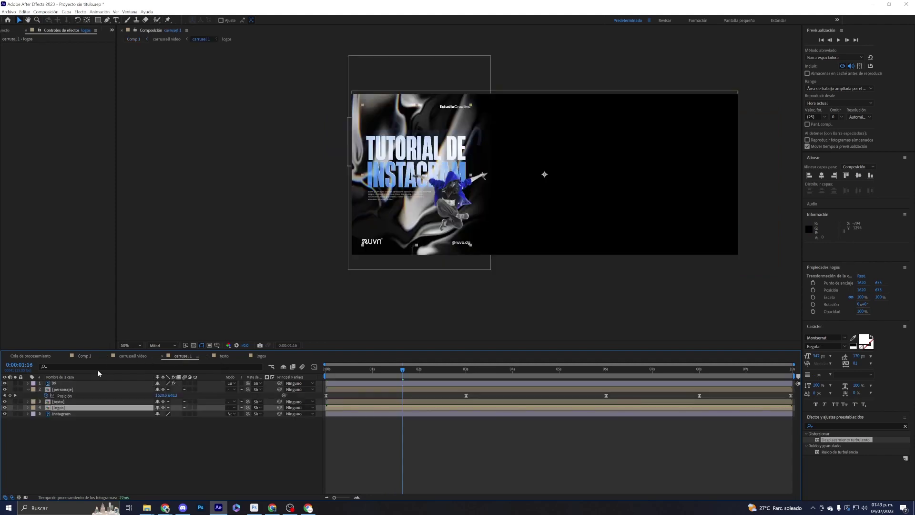
Check the texto layer and apply Effect > Generate > CC Light Sweep to it.
{"action": "left_click", "coordinate": [65, 402]}
{"action": "left_click", "coordinate": [5, 402]}
{"action": "left_click", "coordinate": [5, 402]}
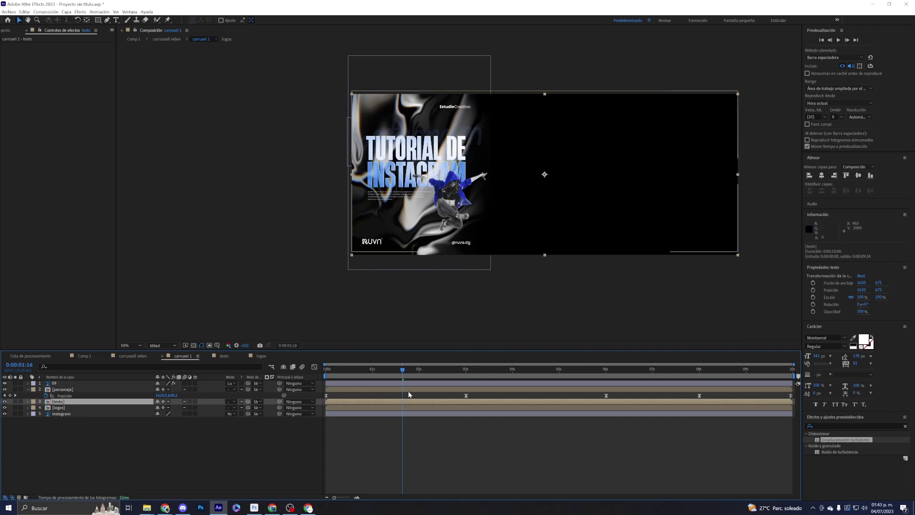
{"action": "mouse_move", "coordinate": [402, 369]}
{"action": "left_mouse_down"}
{"action": "mouse_move", "coordinate": [361, 377]}
{"action": "mouse_move", "coordinate": [465, 390]}
{"action": "left_mouse_up"}
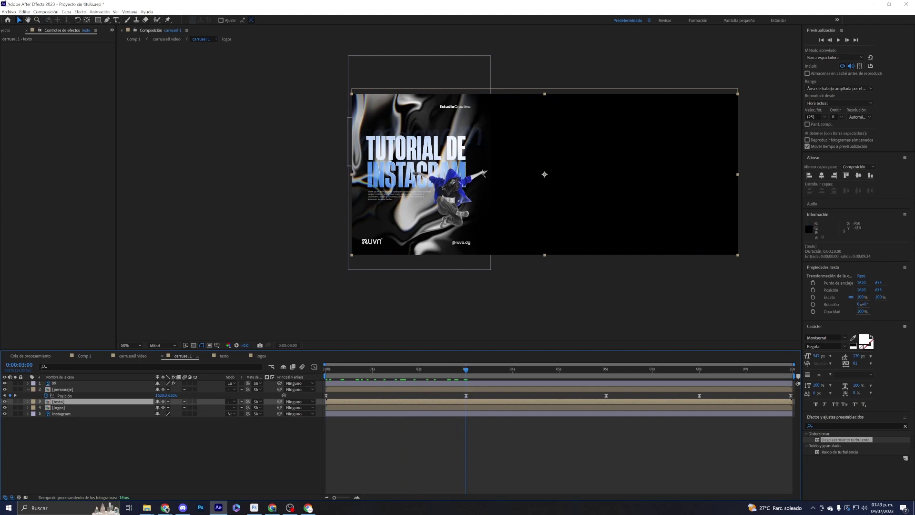
{"action": "left_click", "coordinate": [79, 12]}
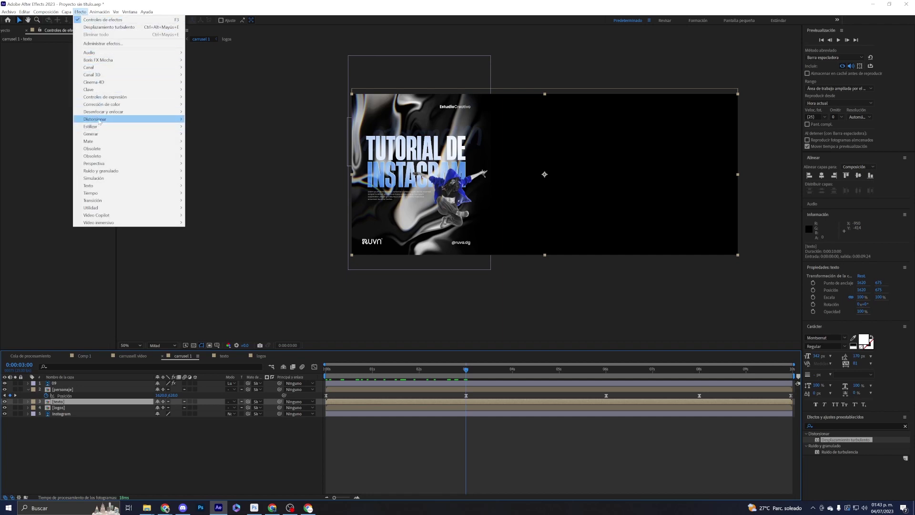
{"action": "mouse_move", "coordinate": [100, 134]}
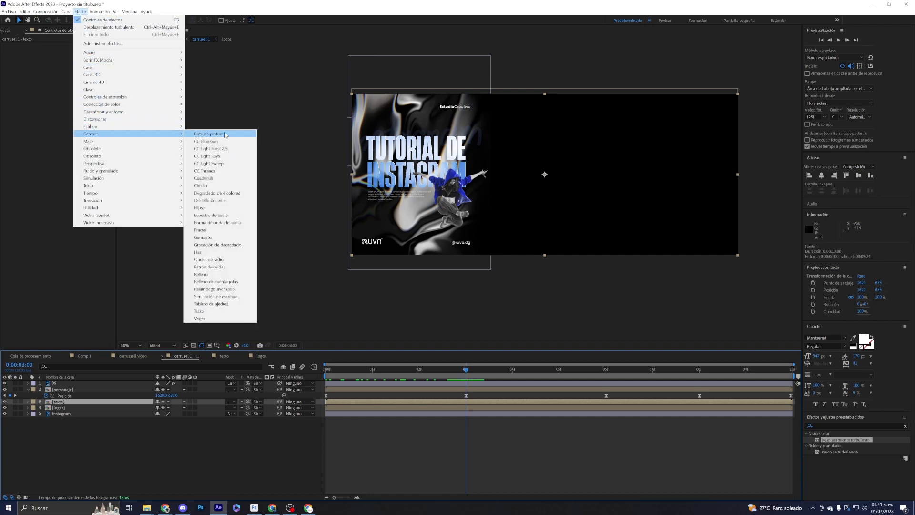
{"action": "left_click", "coordinate": [217, 165]}
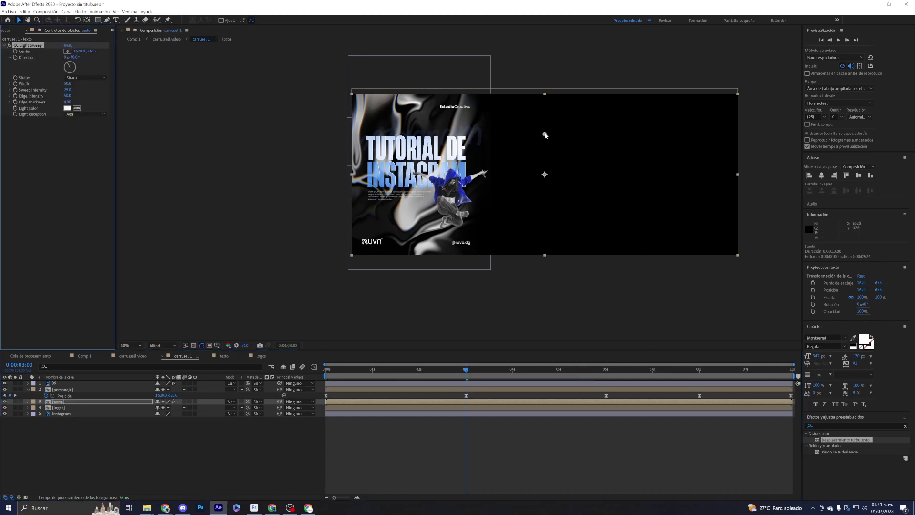
Keyframe the light sweep Center from the lower left at 0s to past the title at 6s, then preview.
{"action": "mouse_move", "coordinate": [545, 136]}
{"action": "left_mouse_down"}
{"action": "mouse_move", "coordinate": [392, 187]}
{"action": "mouse_move", "coordinate": [433, 154]}
{"action": "mouse_move", "coordinate": [368, 197]}
{"action": "left_mouse_up"}
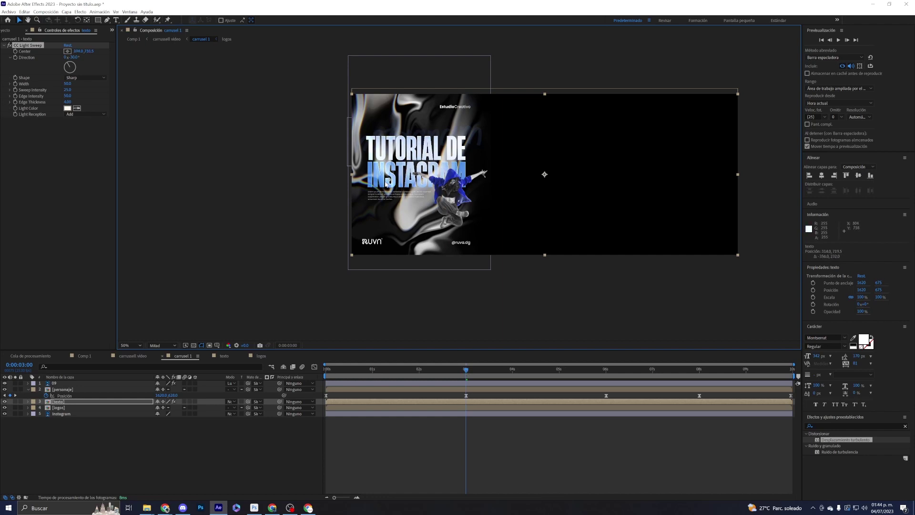
{"action": "left_click", "coordinate": [15, 52]}
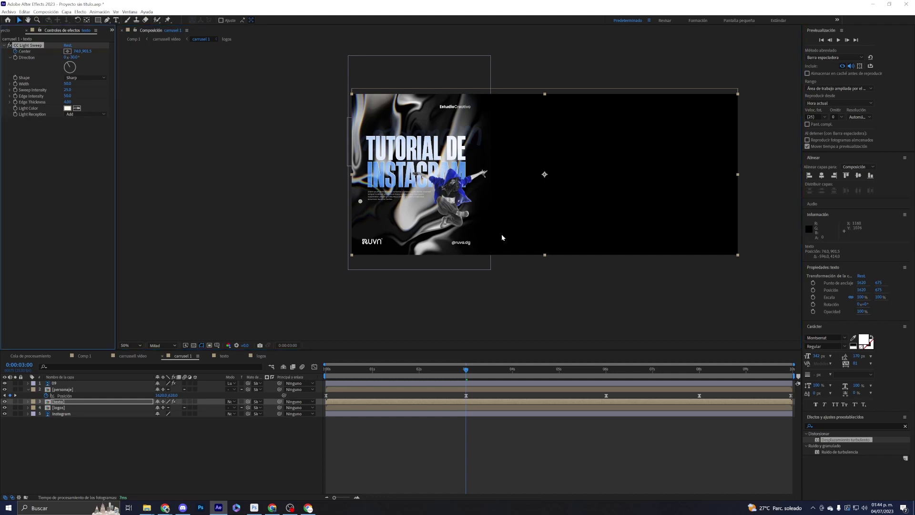
{"action": "left_click_drag", "start_coordinate": [466, 370], "coordinate": [607, 387]}
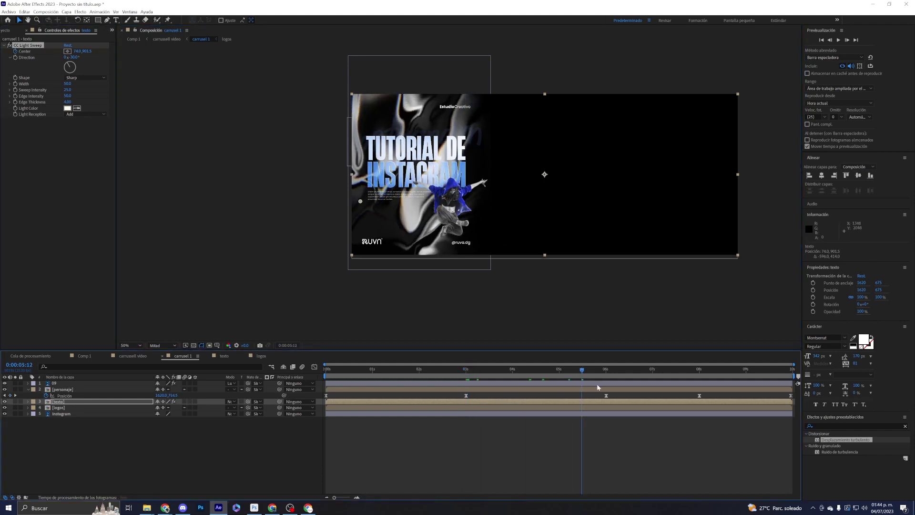
{"action": "left_click_drag", "start_coordinate": [362, 204], "coordinate": [486, 136]}
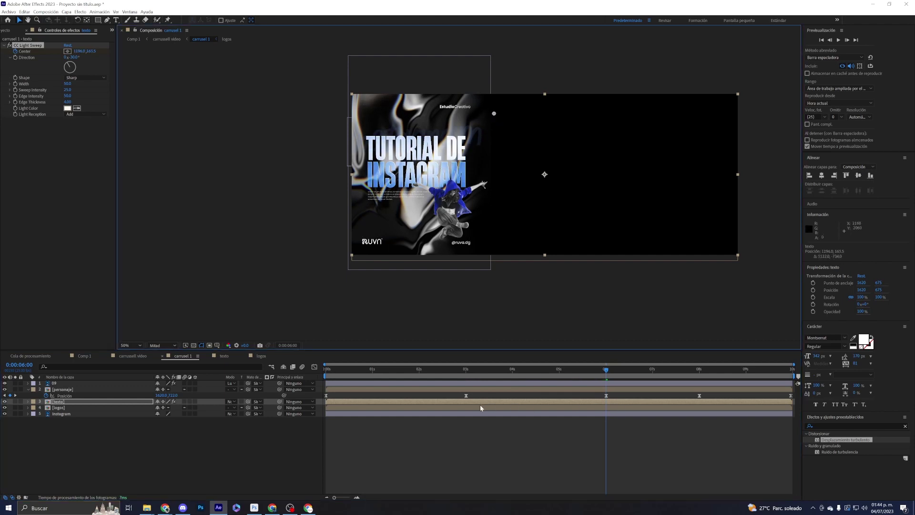
{"action": "left_click_drag", "start_coordinate": [608, 367], "coordinate": [446, 379]}
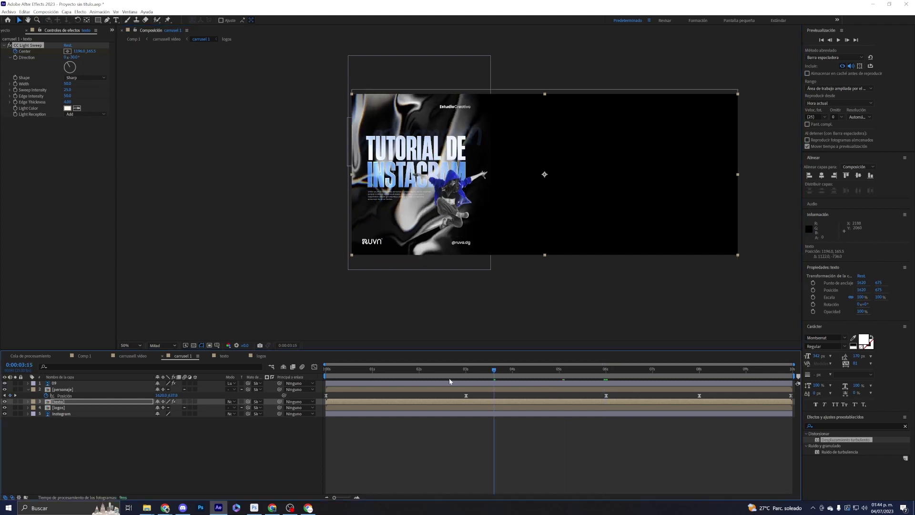
{"action": "key", "text": "space"}
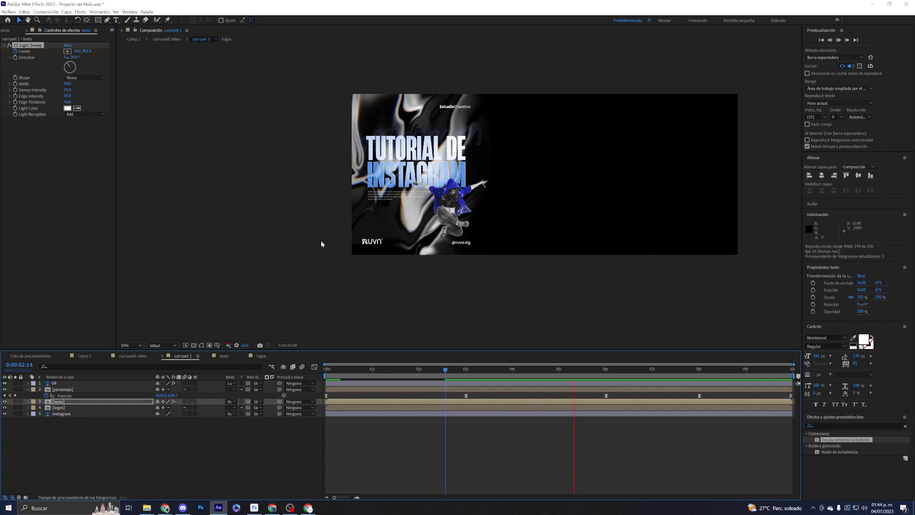
Switch to Comp 1 and preview it from the start and from about 2 seconds.
{"action": "key", "text": "space"}
{"action": "left_click", "coordinate": [82, 356]}
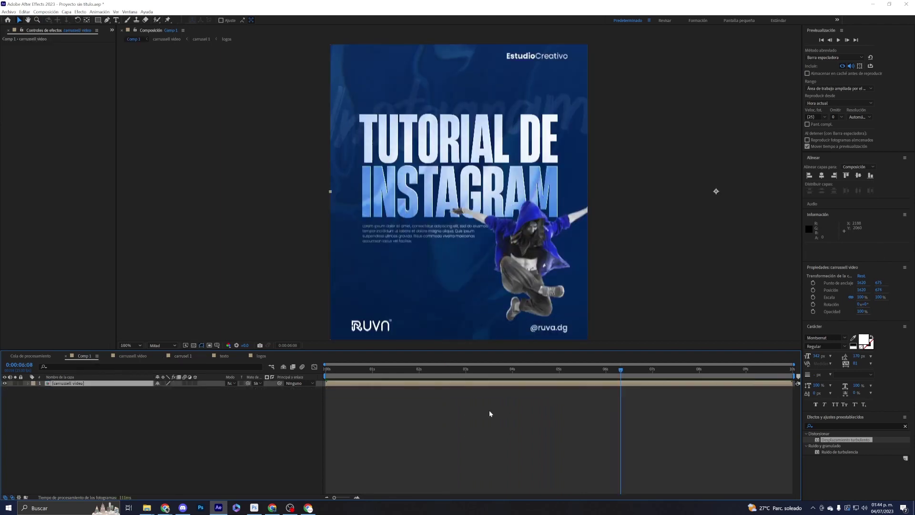
{"action": "left_click_drag", "start_coordinate": [622, 372], "coordinate": [305, 387]}
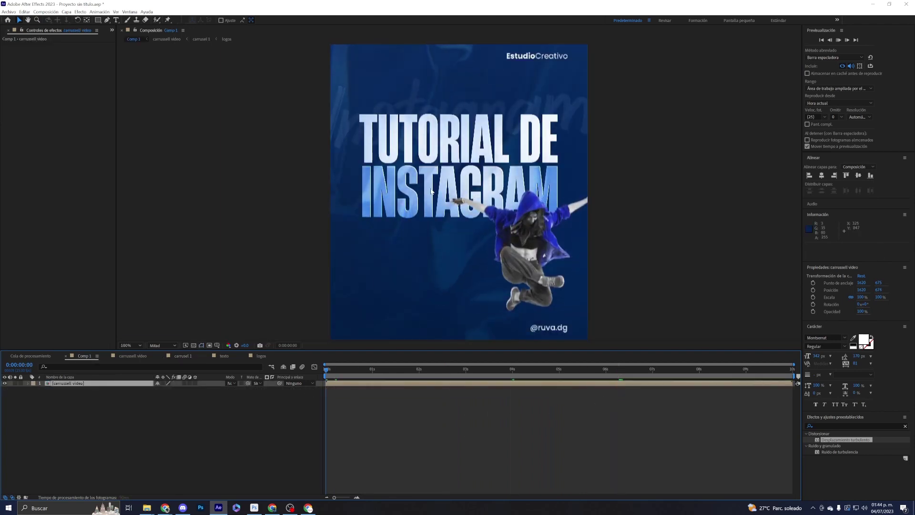
{"action": "key", "text": "space"}
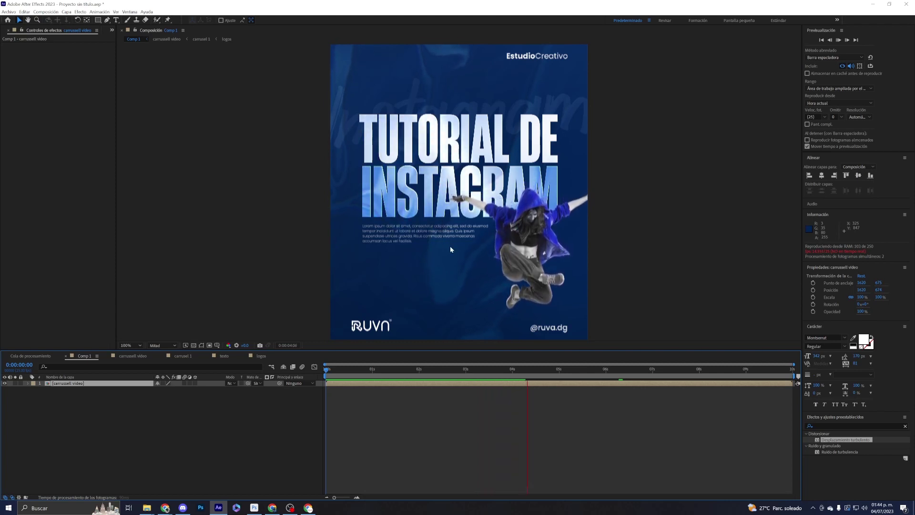
{"action": "left_click_drag", "start_coordinate": [456, 370], "coordinate": [425, 374]}
{"action": "key", "text": "space"}
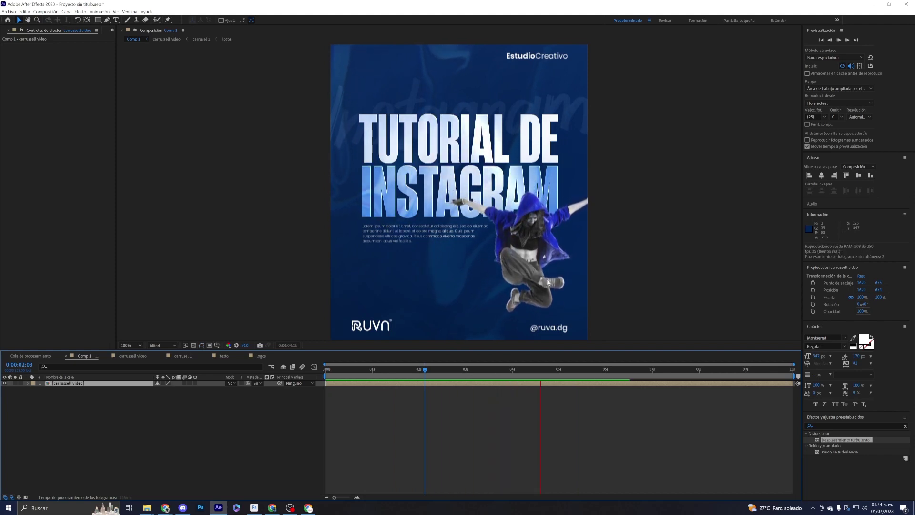
Replay Comp 1 from the start, then bring up the carrussell video composition.
{"action": "key", "text": "comma"}
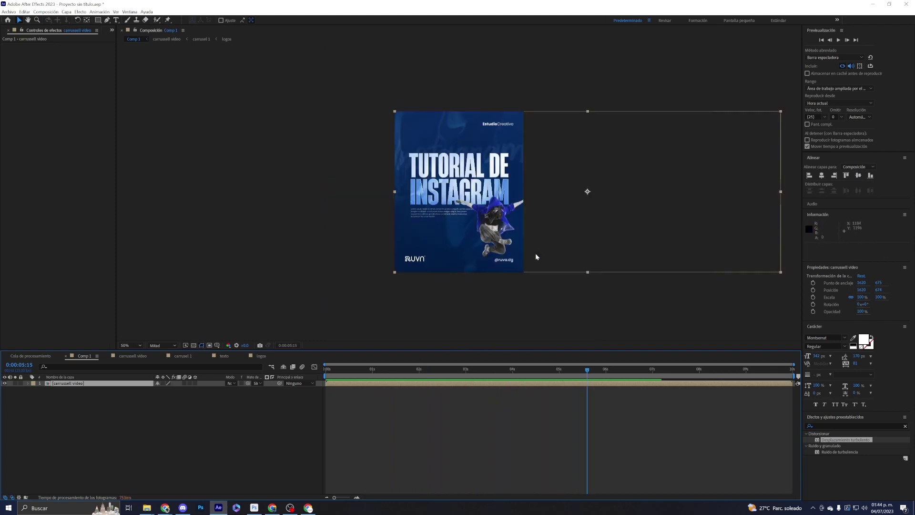
{"action": "left_click_drag", "start_coordinate": [590, 376], "coordinate": [326, 376]}
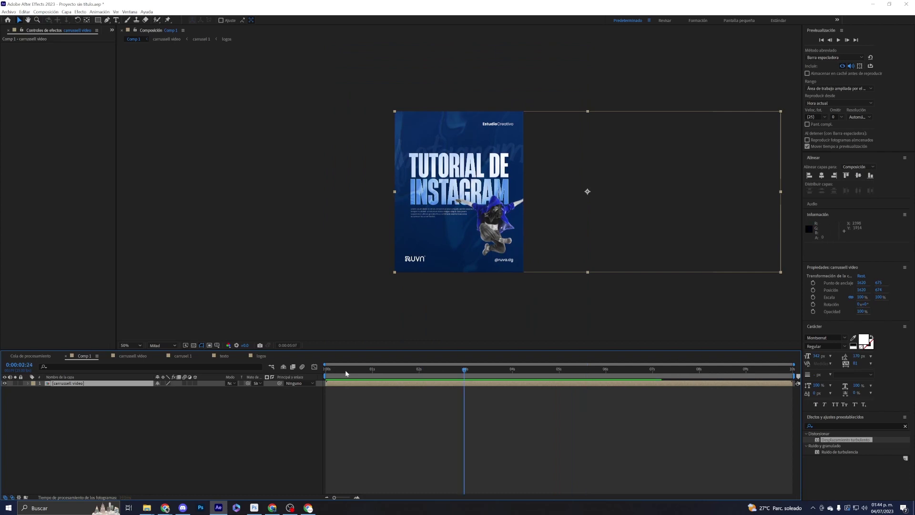
{"action": "key", "text": "space"}
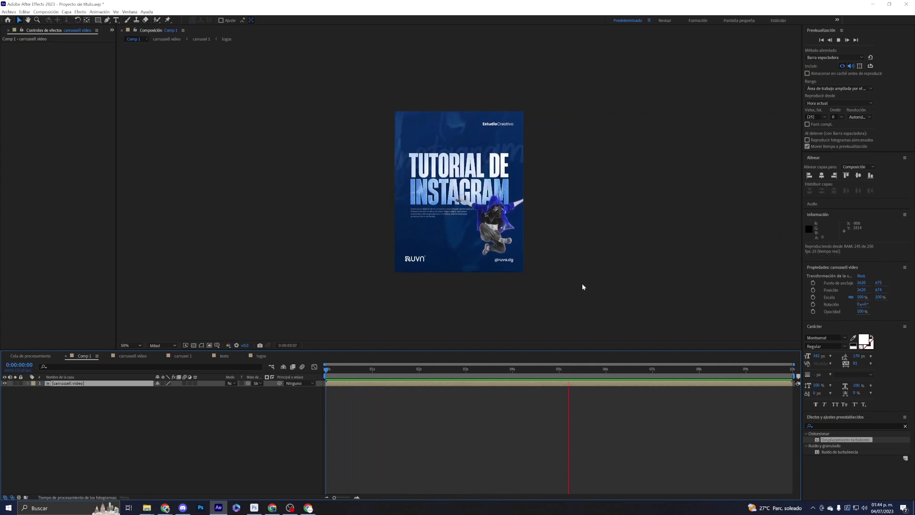
{"action": "key", "text": "space"}
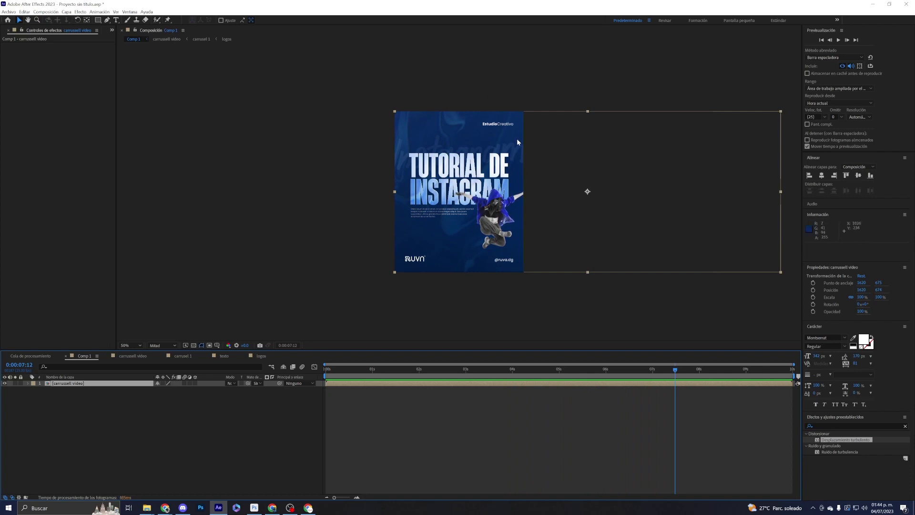
{"action": "left_click", "coordinate": [133, 357]}
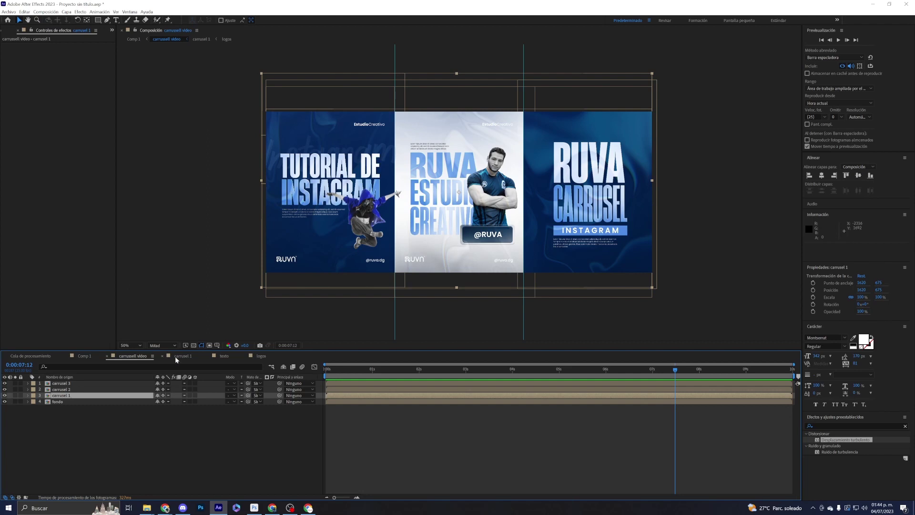
In carrusel 1, turn on the Instagram layer's visibility and return to the first frame.
{"action": "left_click", "coordinate": [177, 357]}
{"action": "left_click", "coordinate": [48, 414]}
{"action": "left_click", "coordinate": [5, 414]}
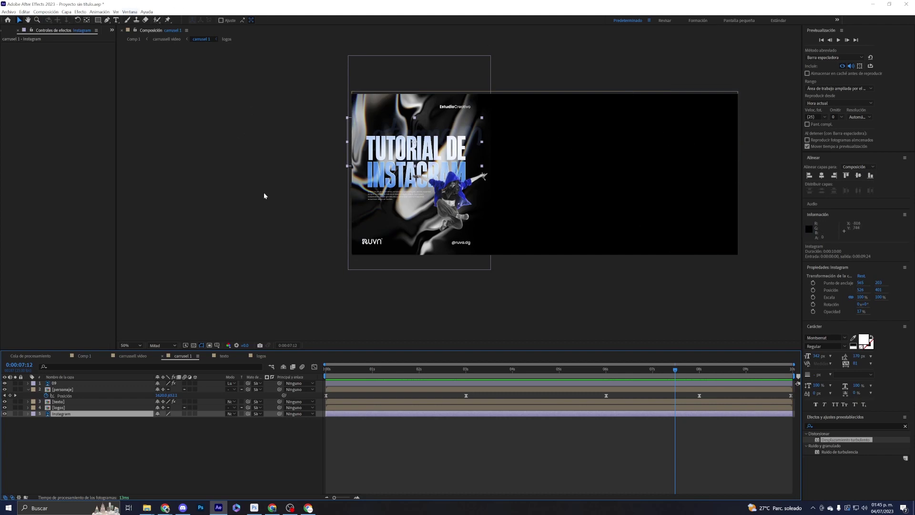
{"action": "left_click_drag", "start_coordinate": [675, 370], "coordinate": [720, 370]}
{"action": "key", "text": "Home"}
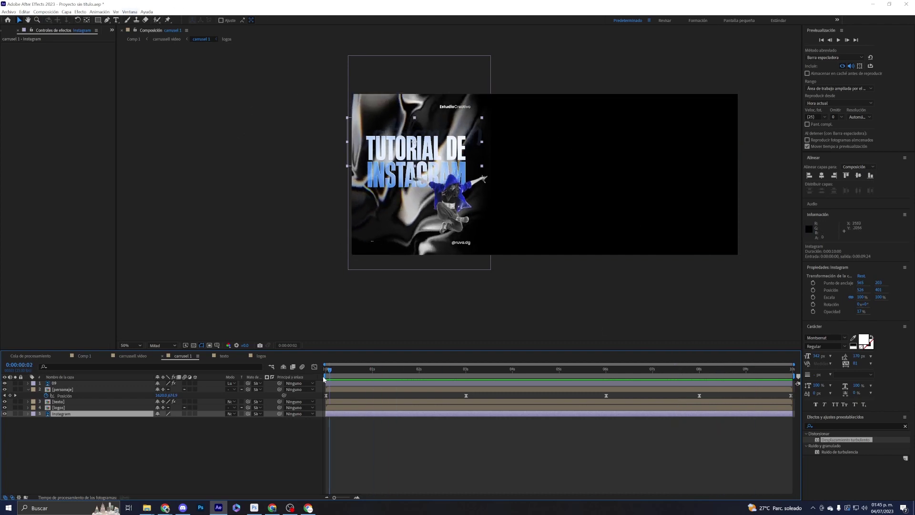
In carrussell video, toggle the carrusel 2 and carrusel 3 layers' visibility and preview from the first frame.
{"action": "left_click", "coordinate": [129, 355]}
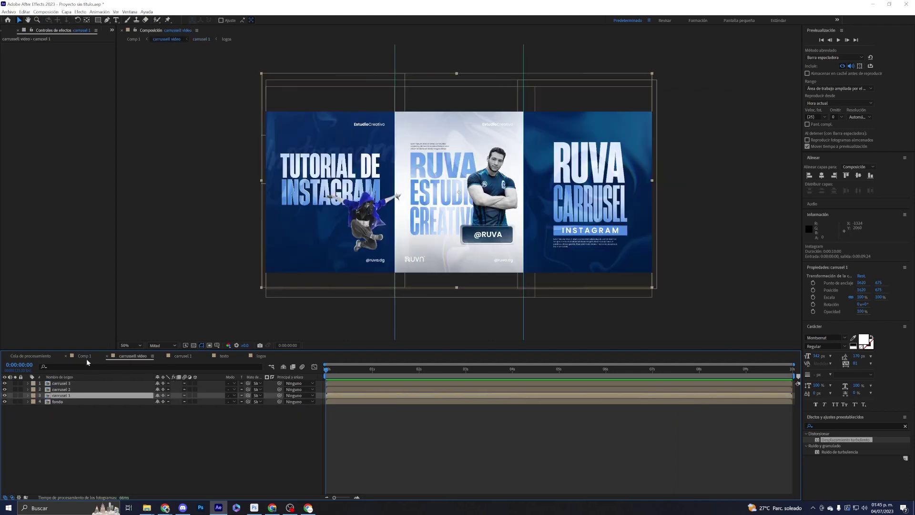
{"action": "key", "text": "space"}
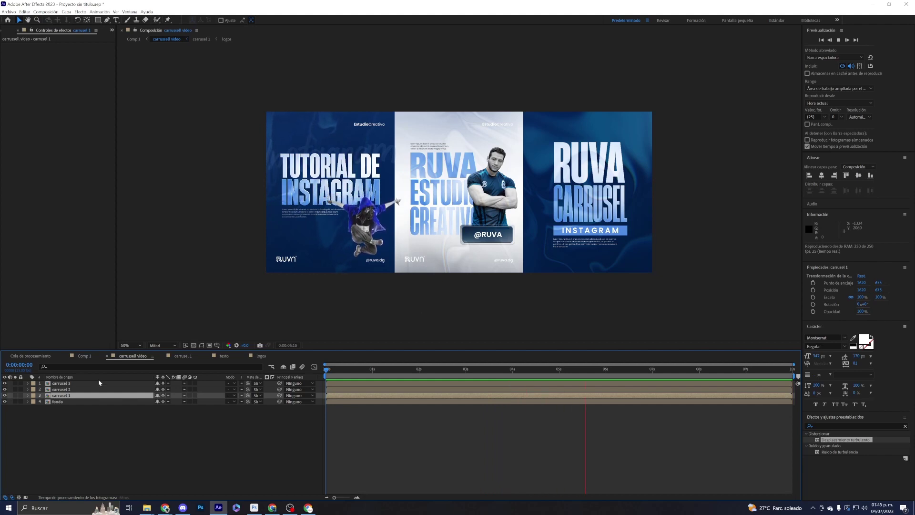
{"action": "key", "text": "space"}
{"action": "left_click", "coordinate": [72, 390]}
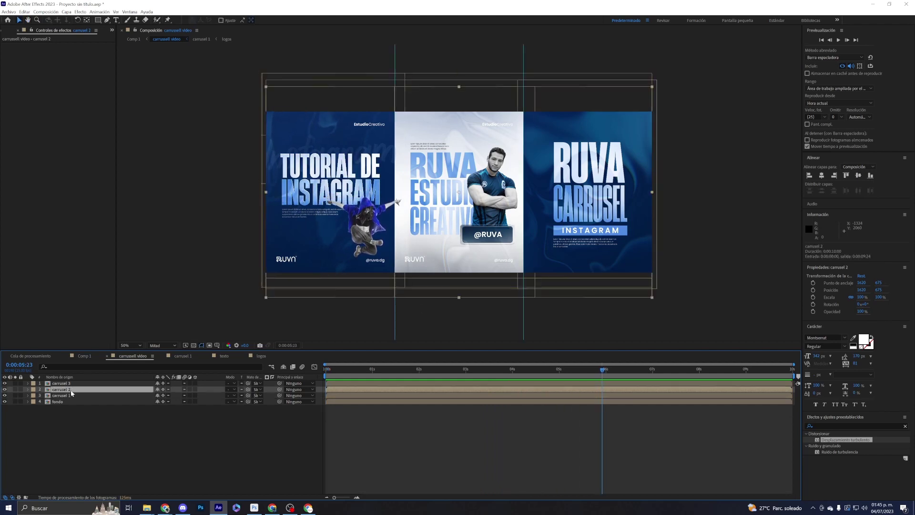
{"action": "left_click", "coordinate": [5, 390]}
{"action": "left_click", "coordinate": [5, 390]}
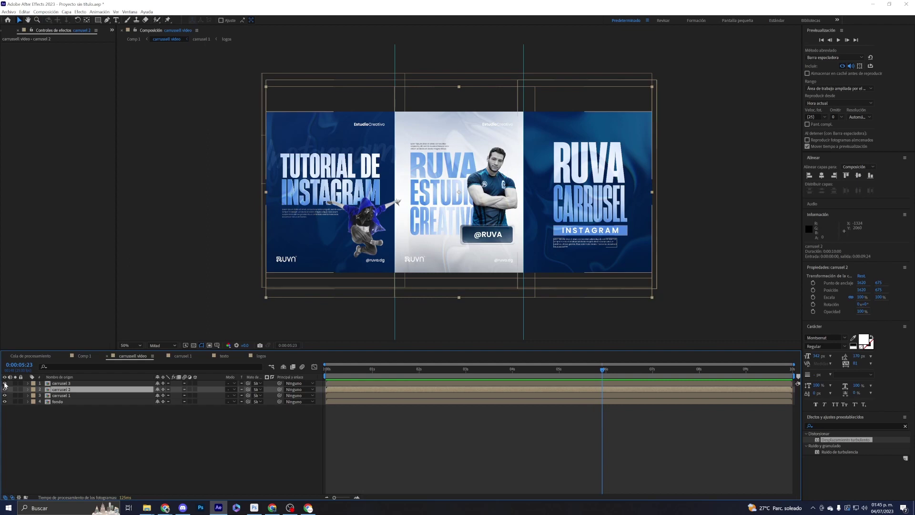
{"action": "left_click", "coordinate": [5, 383]}
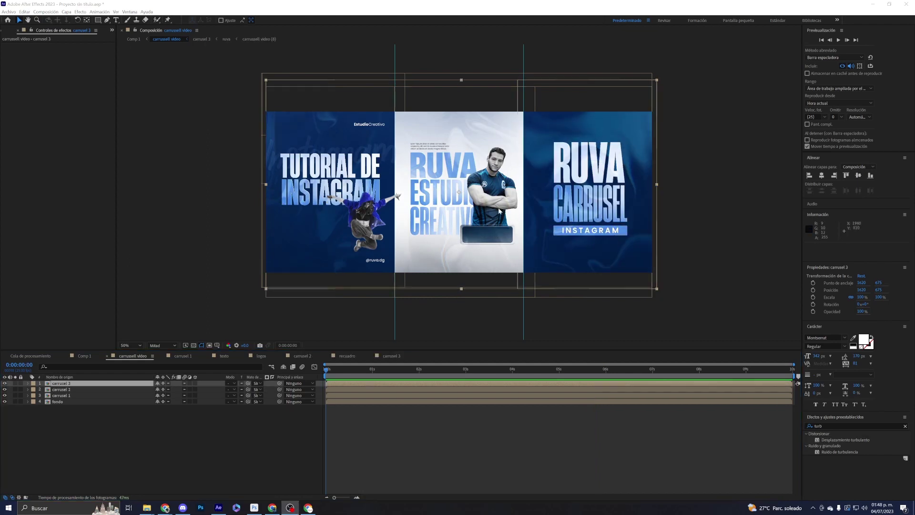
{"action": "left_click", "coordinate": [328, 369]}
{"action": "key", "text": "Home"}
{"action": "key", "text": "space"}
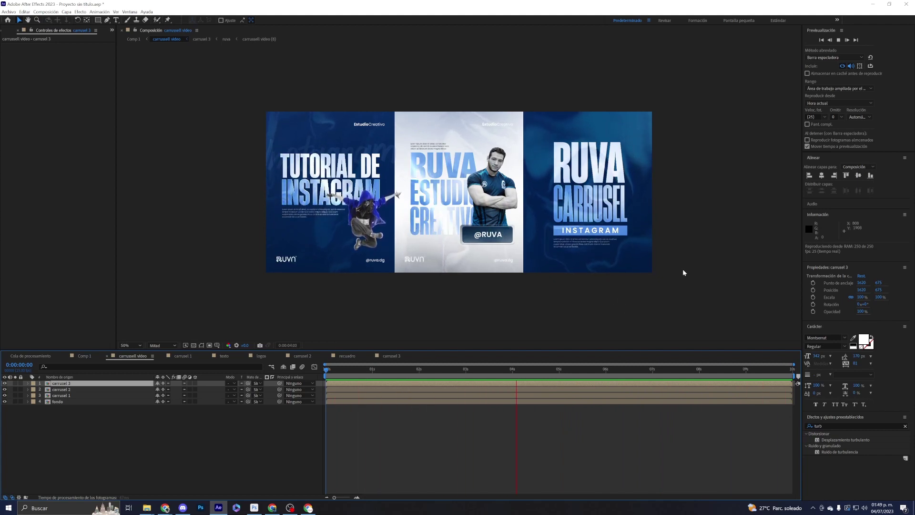
{"action": "key", "text": "space"}
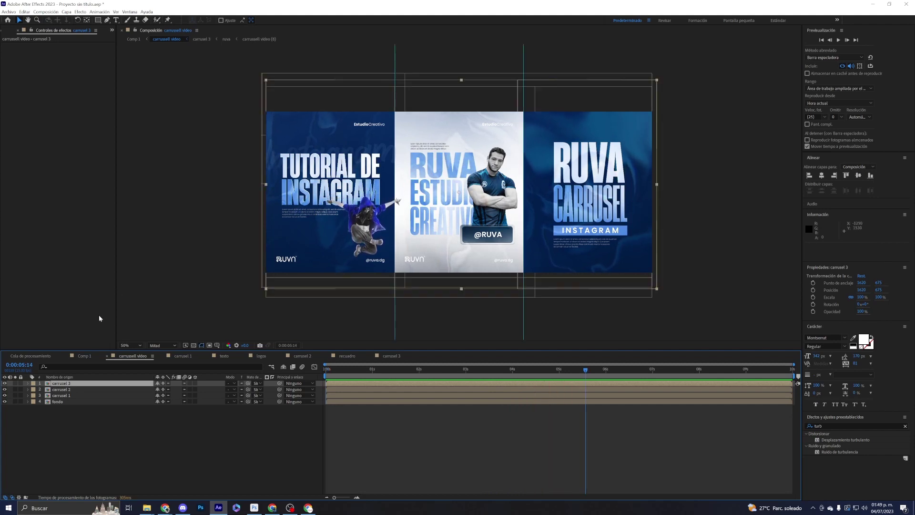
With Comp 1 at 50% view, choose Composition > Add to Adobe Media Encoder Queue.
{"action": "left_click", "coordinate": [84, 356]}
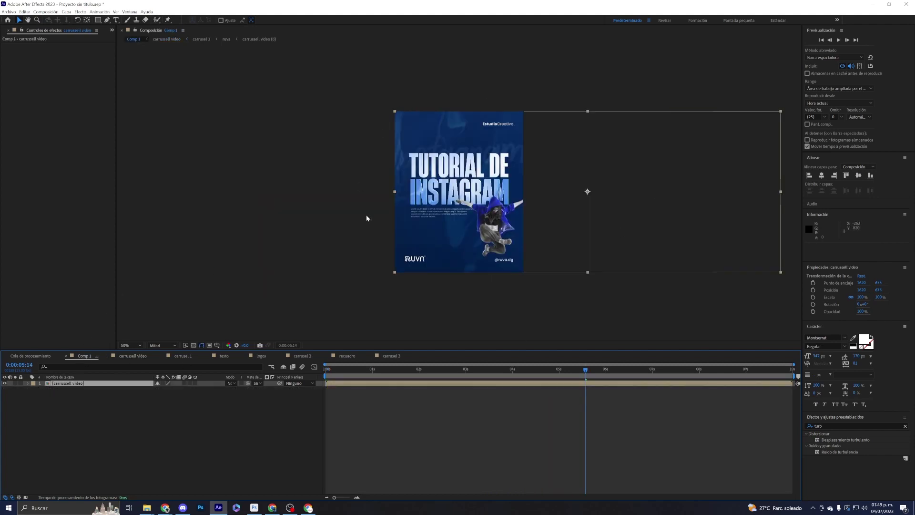
{"action": "key", "text": "slash"}
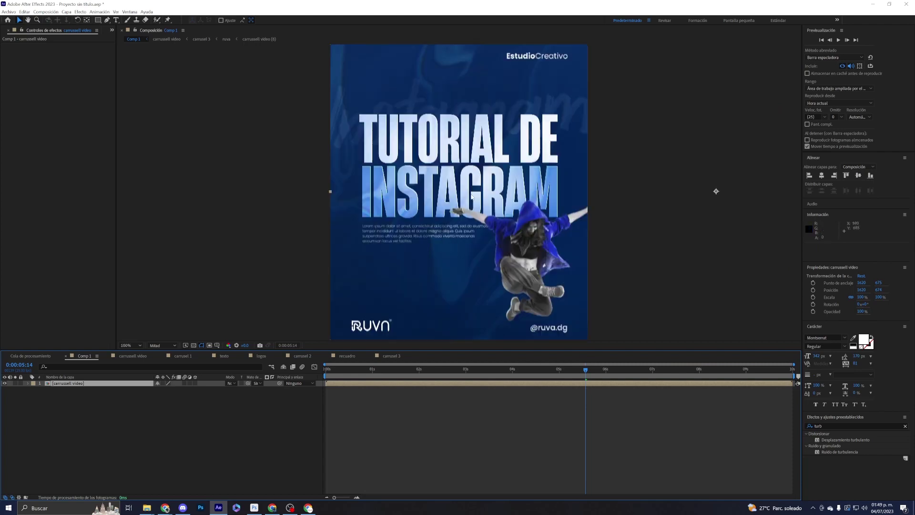
{"action": "key", "text": "comma"}
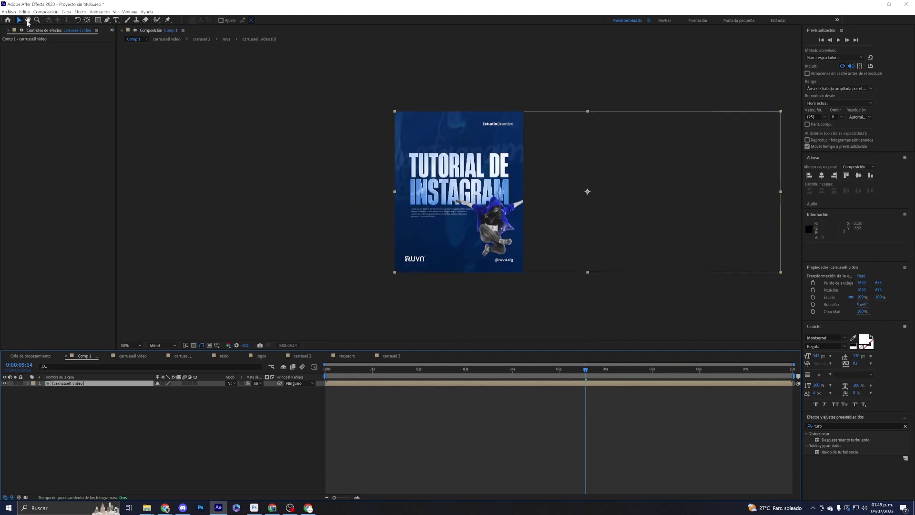
{"action": "left_click", "coordinate": [48, 13]}
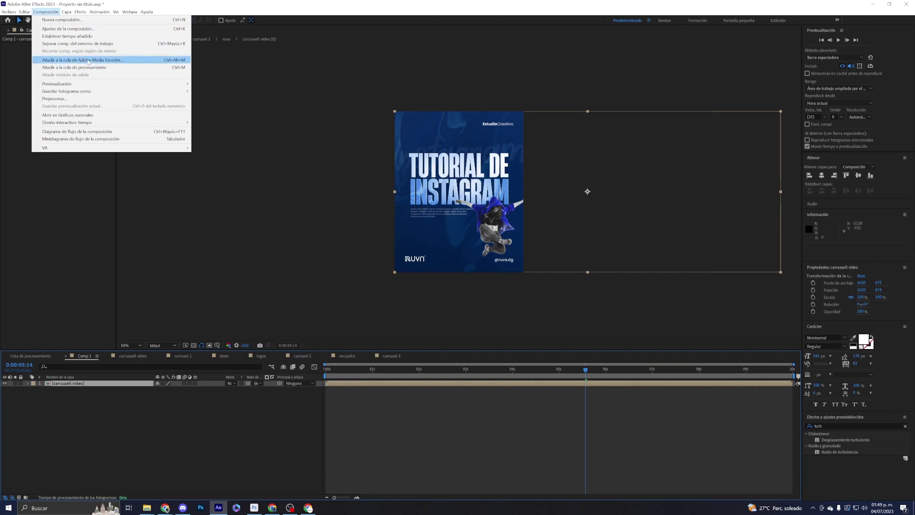
{"action": "left_click", "coordinate": [99, 61]}
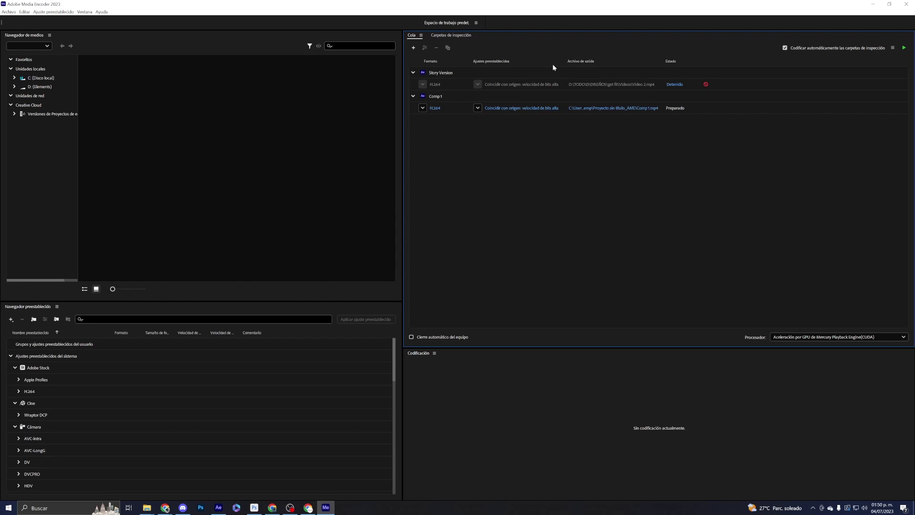
Save the Comp 1 output as 'video 1' on the Desktop (Escritorio).
{"action": "left_click", "coordinate": [597, 108]}
{"action": "left_click_drag", "start_coordinate": [193, 21], "coordinate": [375, 80]}
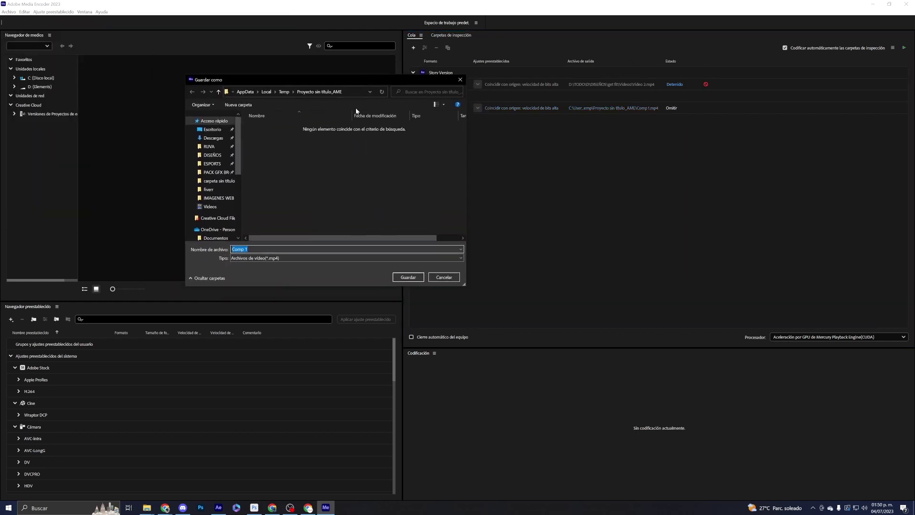
{"action": "left_click_drag", "start_coordinate": [250, 78], "coordinate": [260, 65]}
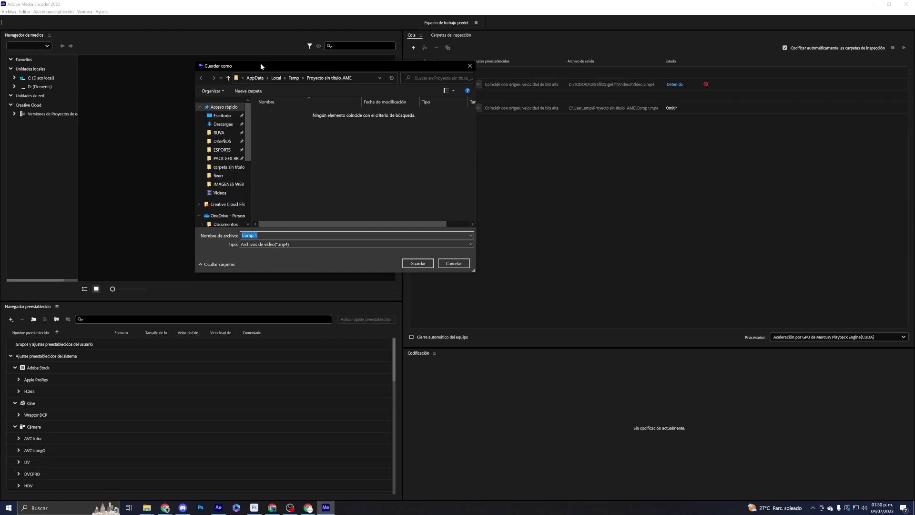
{"action": "left_click", "coordinate": [221, 116]}
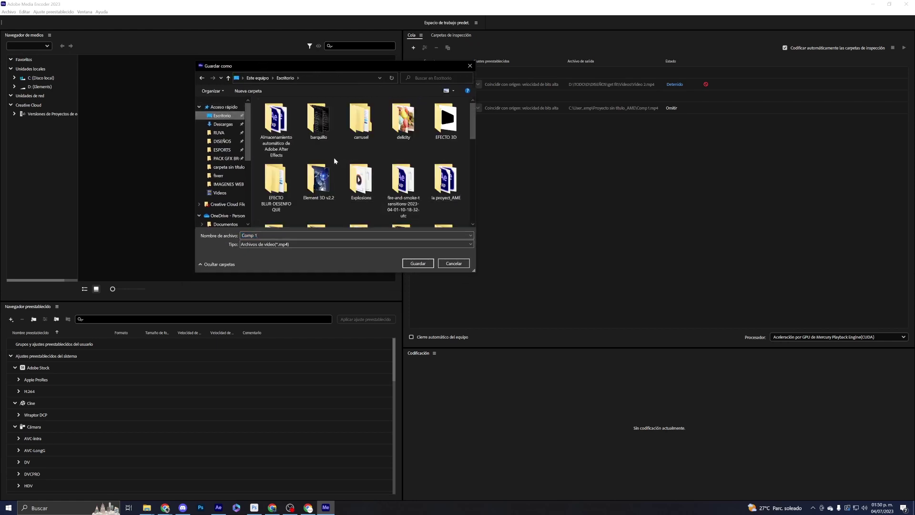
{"action": "left_click", "coordinate": [252, 235]}
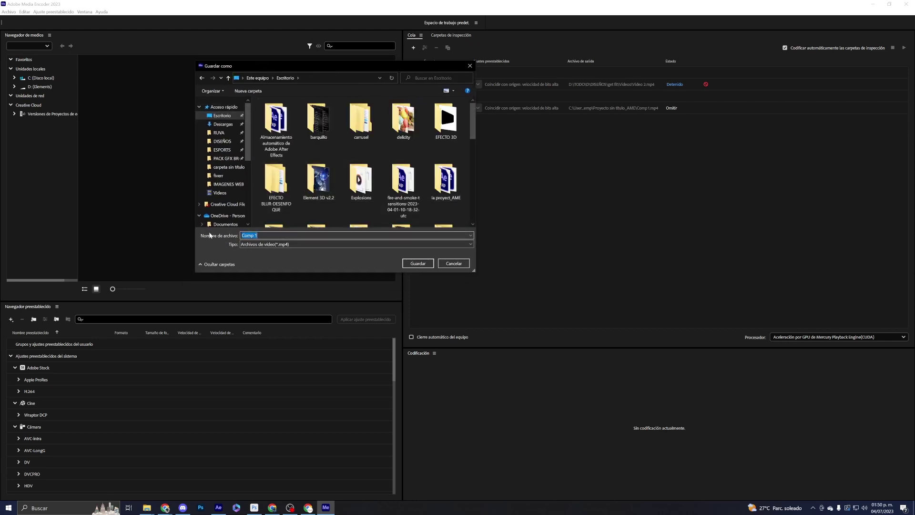
{"action": "type", "text": "video 1"}
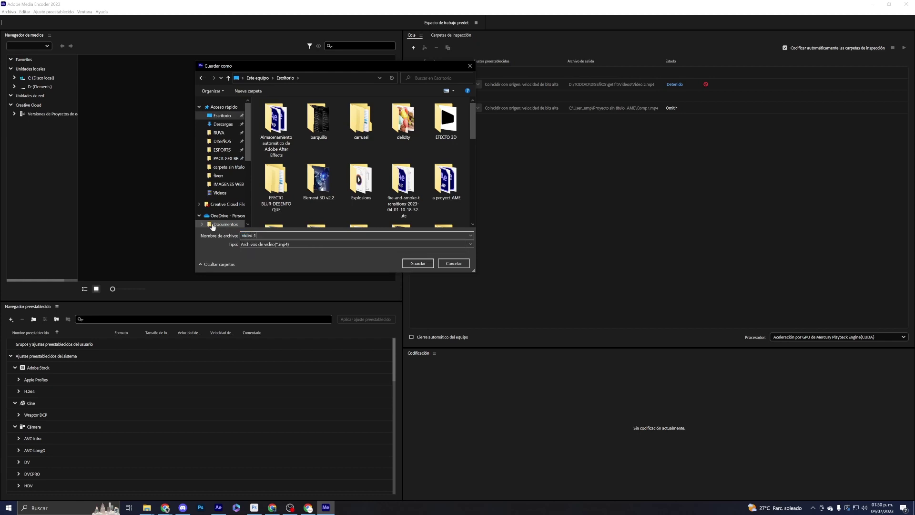
{"action": "left_click", "coordinate": [430, 261]}
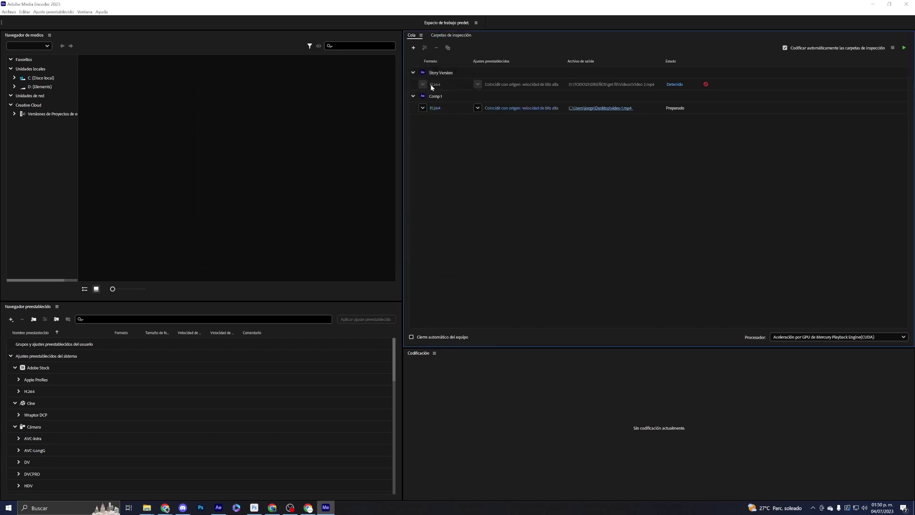
Confirm H.264 as the output format in Export Settings and close without other changes.
{"action": "left_click", "coordinate": [434, 109]}
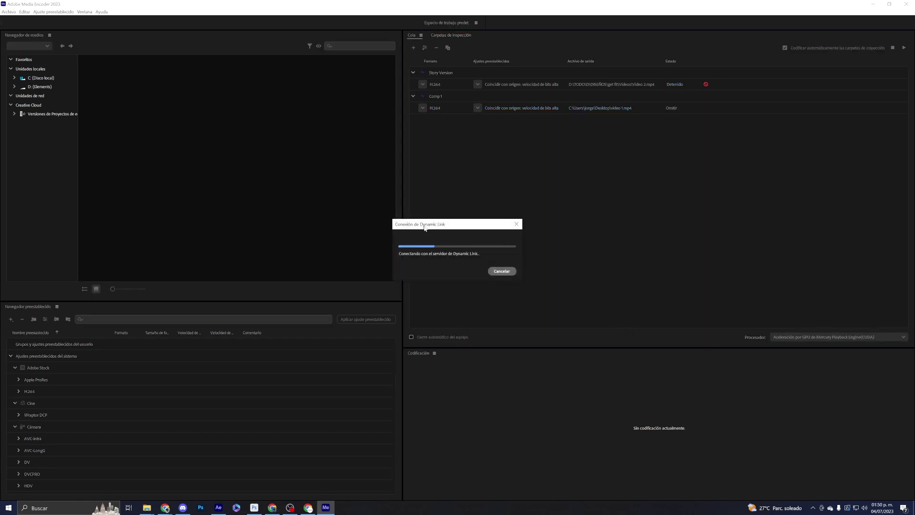
{"action": "left_click_drag", "start_coordinate": [425, 228], "coordinate": [436, 169]}
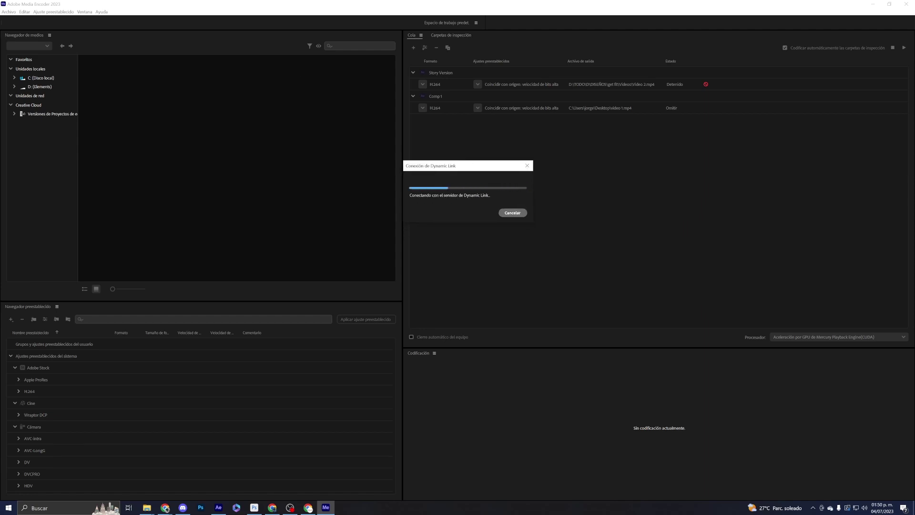
{"action": "left_click", "coordinate": [503, 153]}
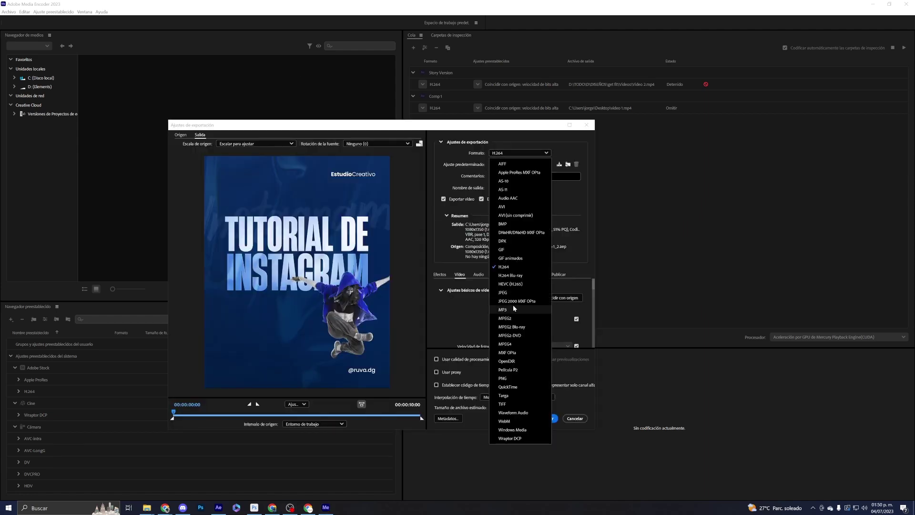
{"action": "left_click", "coordinate": [571, 251]}
{"action": "left_click", "coordinate": [586, 419]}
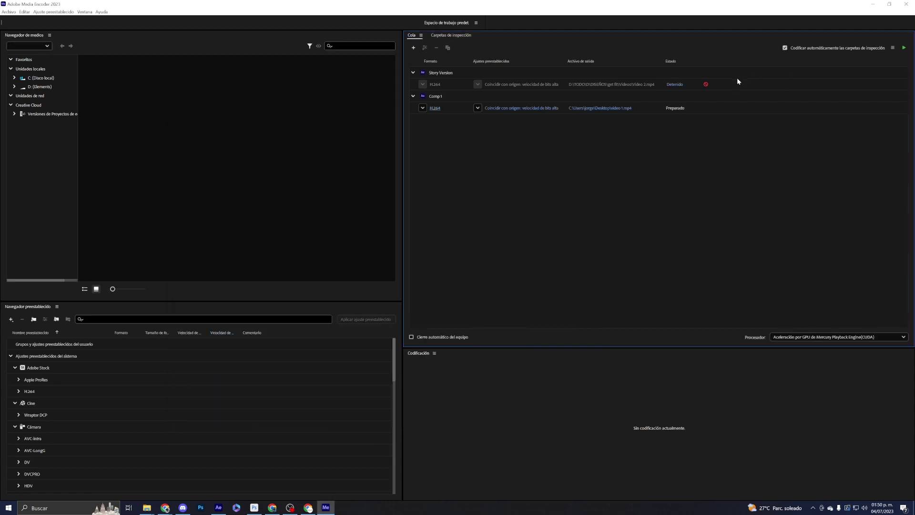
Start encoding the queued Comp 1 job in Media Encoder.
{"action": "left_click", "coordinate": [904, 49]}
{"action": "left_click", "coordinate": [326, 508]}
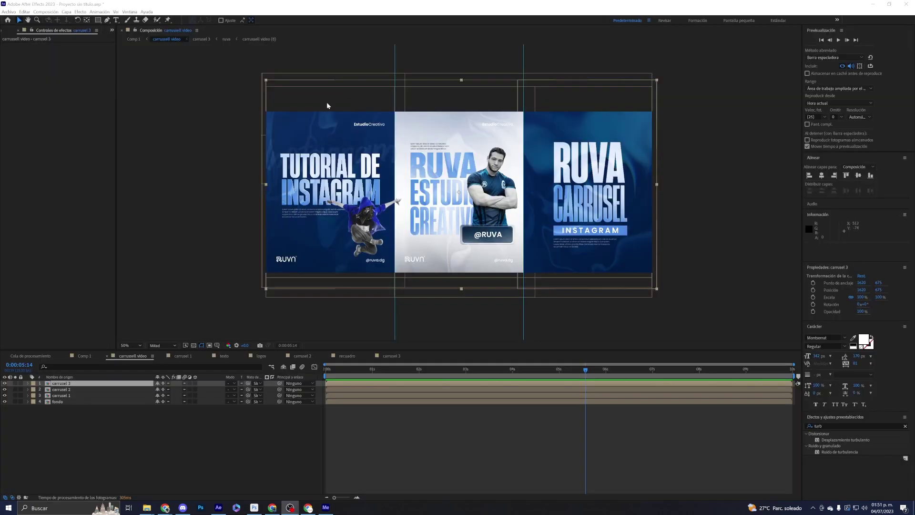
{"action": "left_click", "coordinate": [327, 508]}
Open the output folder, play video 1 enlarged, then close the player and Explorer.
{"action": "left_click", "coordinate": [603, 109]}
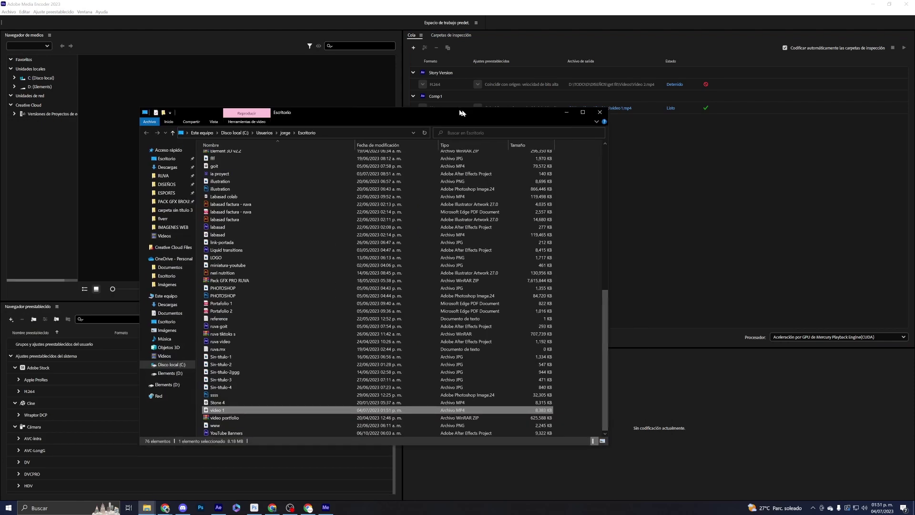
{"action": "double_click", "coordinate": [210, 409]}
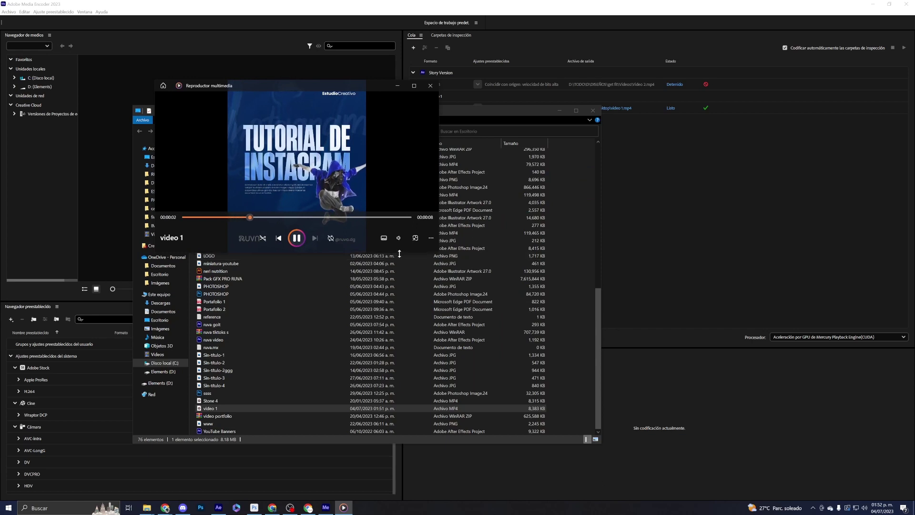
{"action": "left_click_drag", "start_coordinate": [400, 254], "coordinate": [400, 463]}
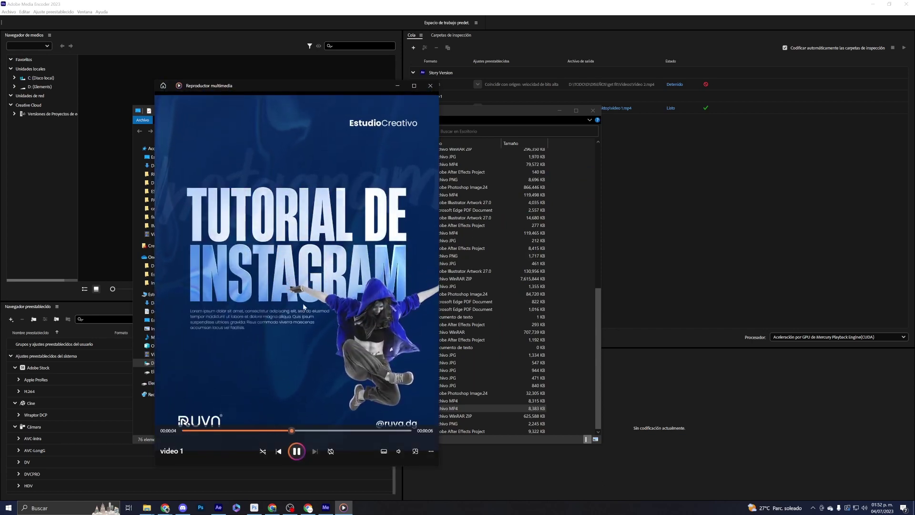
{"action": "left_click", "coordinate": [435, 90]}
{"action": "left_click", "coordinate": [593, 110]}
In Comp 1 at Full resolution, shift the carousel layer left to frame the second slide.
{"action": "left_click", "coordinate": [873, 4]}
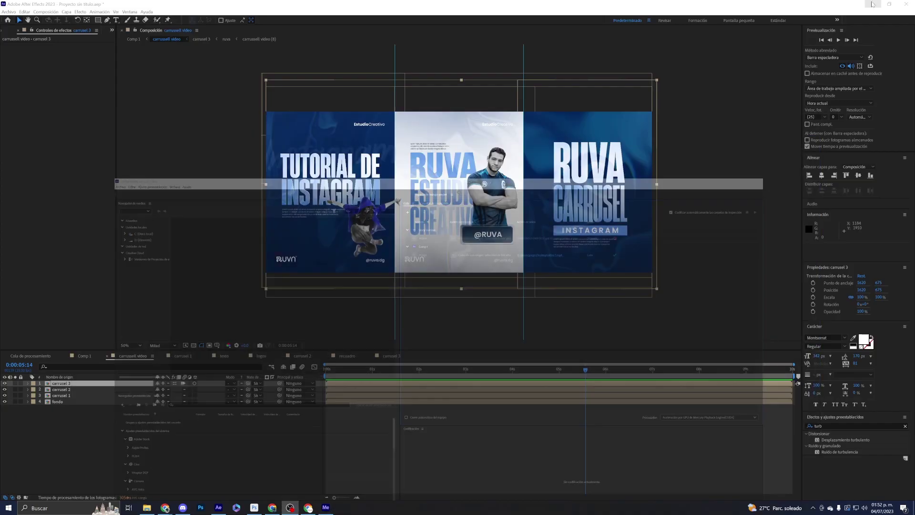
{"action": "left_click", "coordinate": [85, 356]}
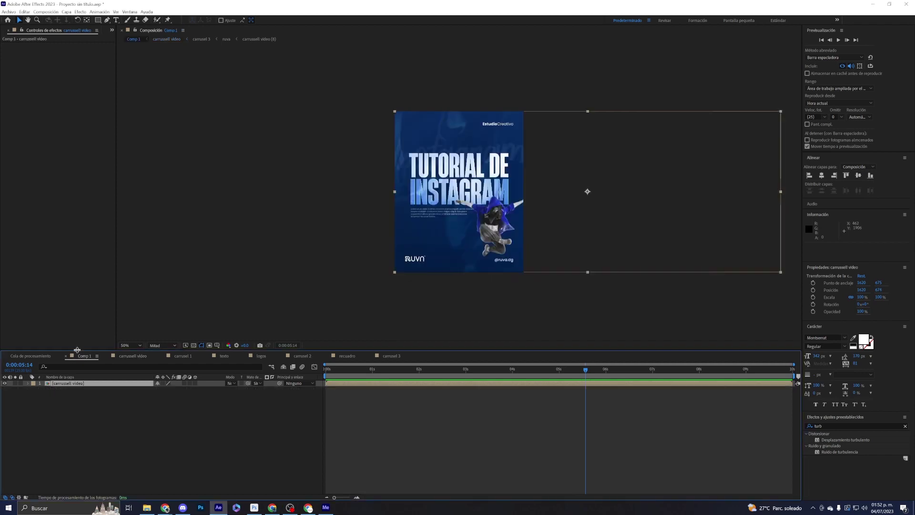
{"action": "left_click", "coordinate": [162, 346]}
{"action": "left_click", "coordinate": [167, 362]}
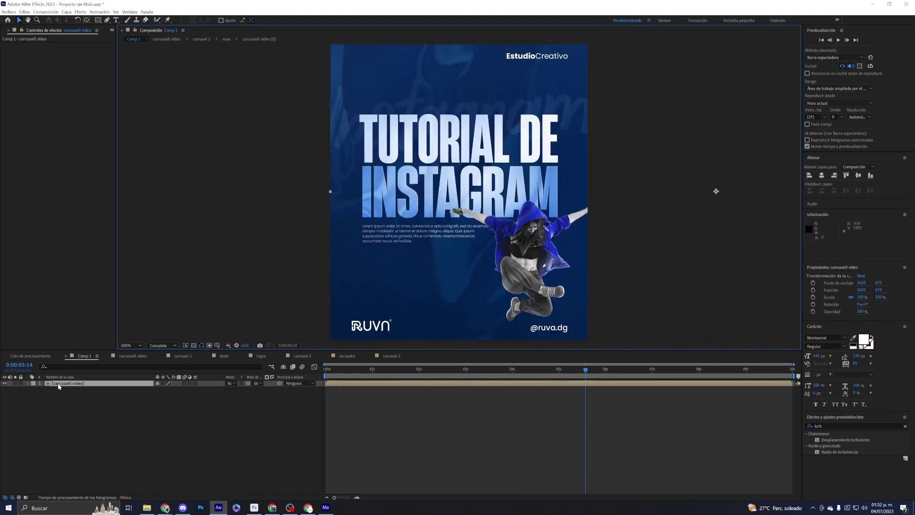
{"action": "left_click_drag", "start_coordinate": [470, 245], "coordinate": [237, 252]}
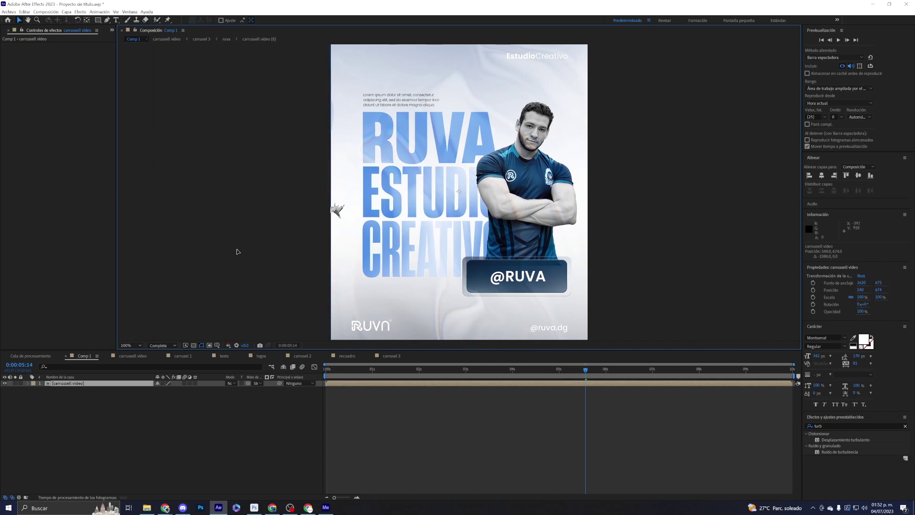
Add Comp 1 to the Media Encoder queue, then shift the carousel left to frame the third slide.
{"action": "key", "text": "comma"}
{"action": "key", "text": "comma"}
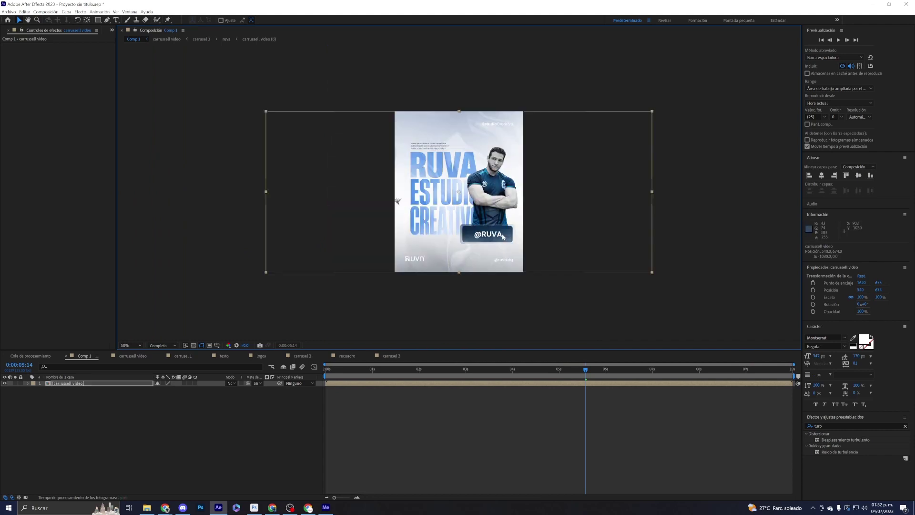
{"action": "key", "text": "period"}
{"action": "key", "text": "period"}
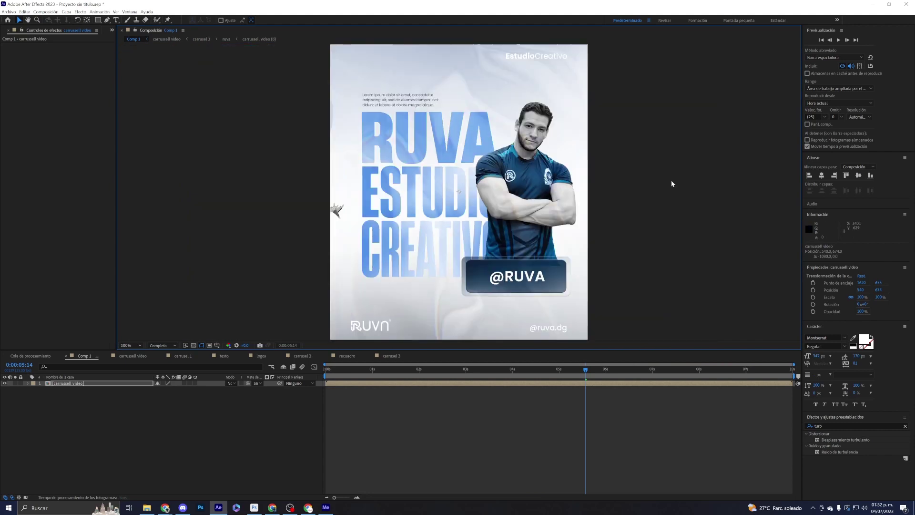
{"action": "key", "text": "comma"}
{"action": "key", "text": "comma"}
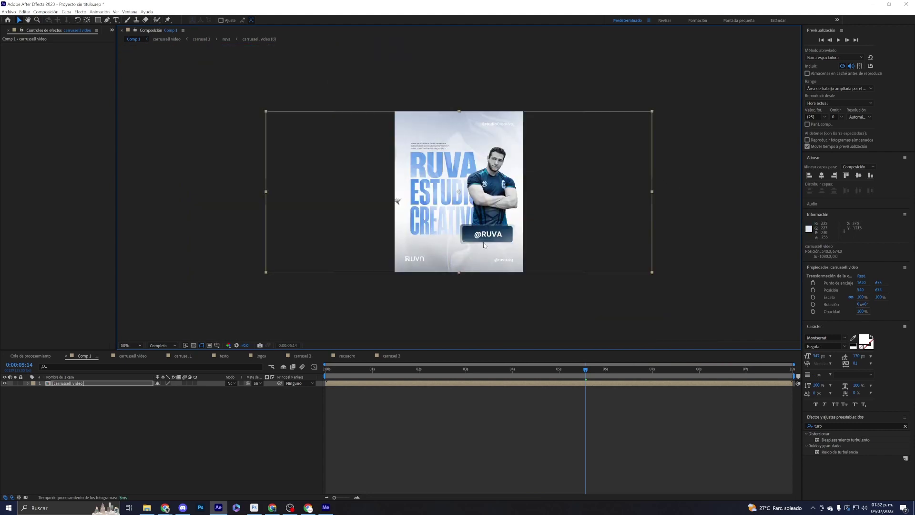
{"action": "left_click", "coordinate": [45, 12]}
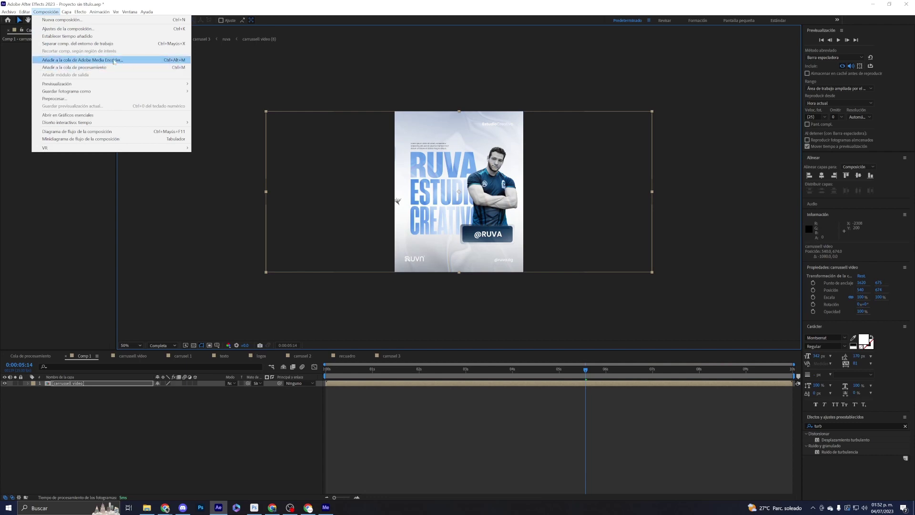
{"action": "left_click", "coordinate": [451, 221]}
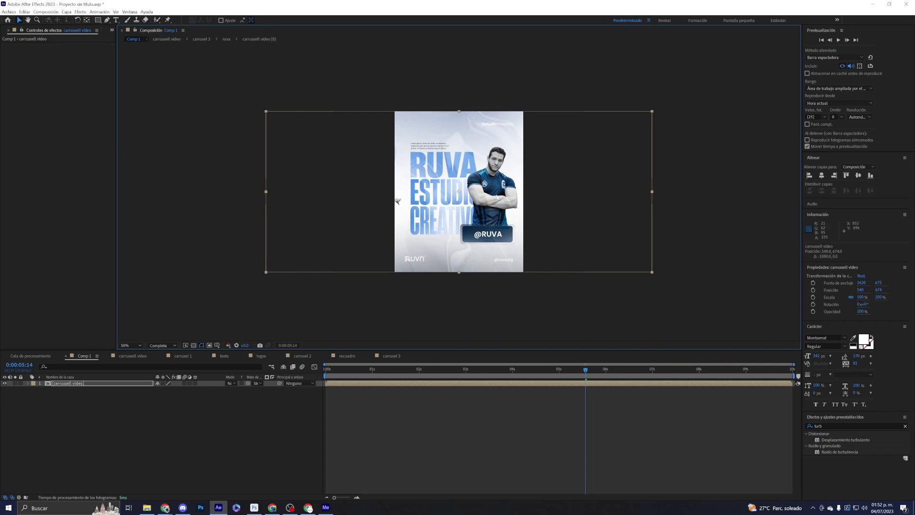
{"action": "left_click_drag", "start_coordinate": [469, 186], "coordinate": [340, 185]}
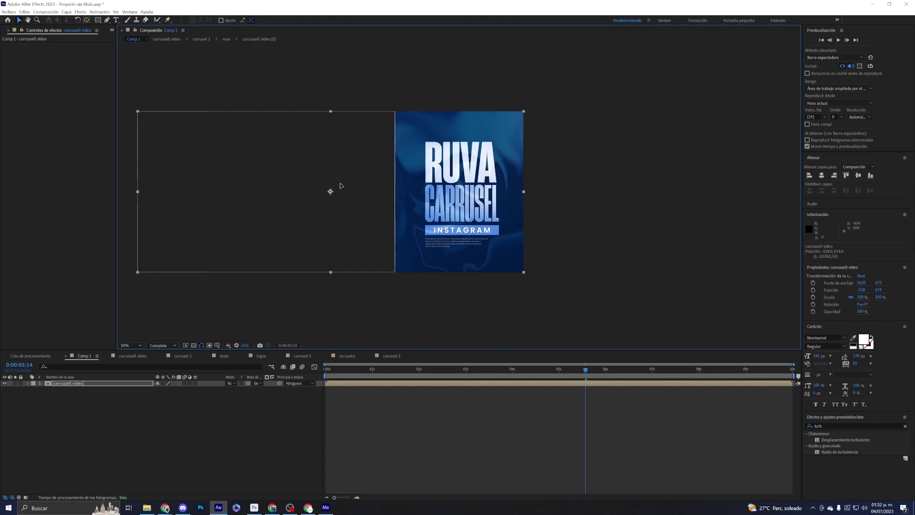